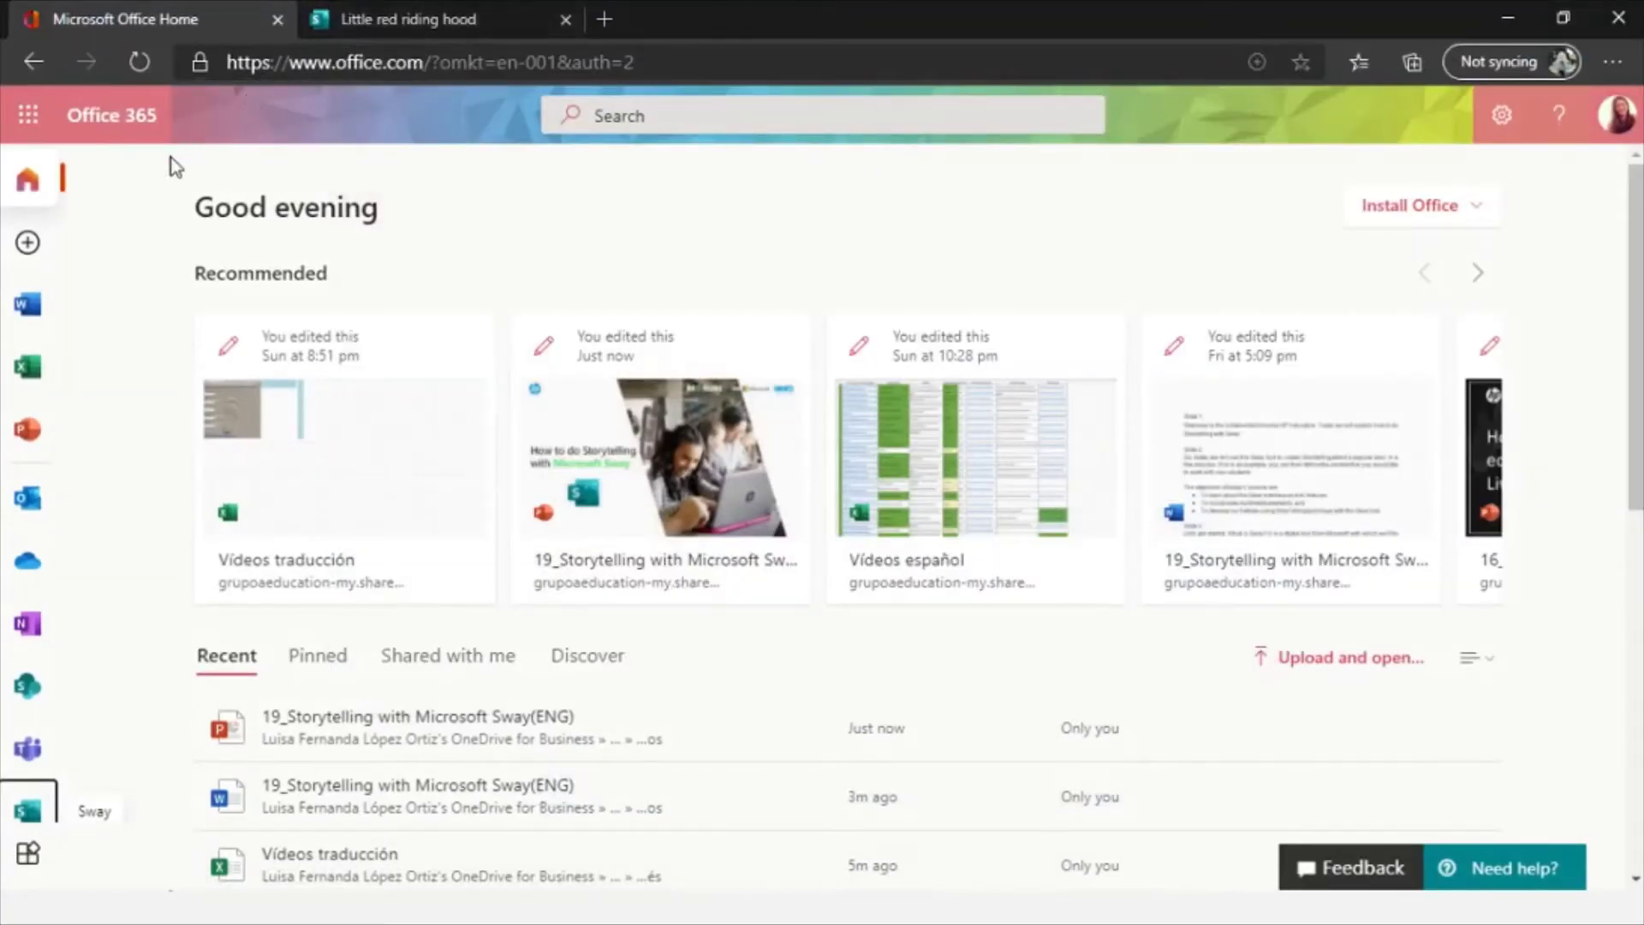
- Launch Sway from the Office 365 app rail and create a New blank Sway
left_click(41, 801)
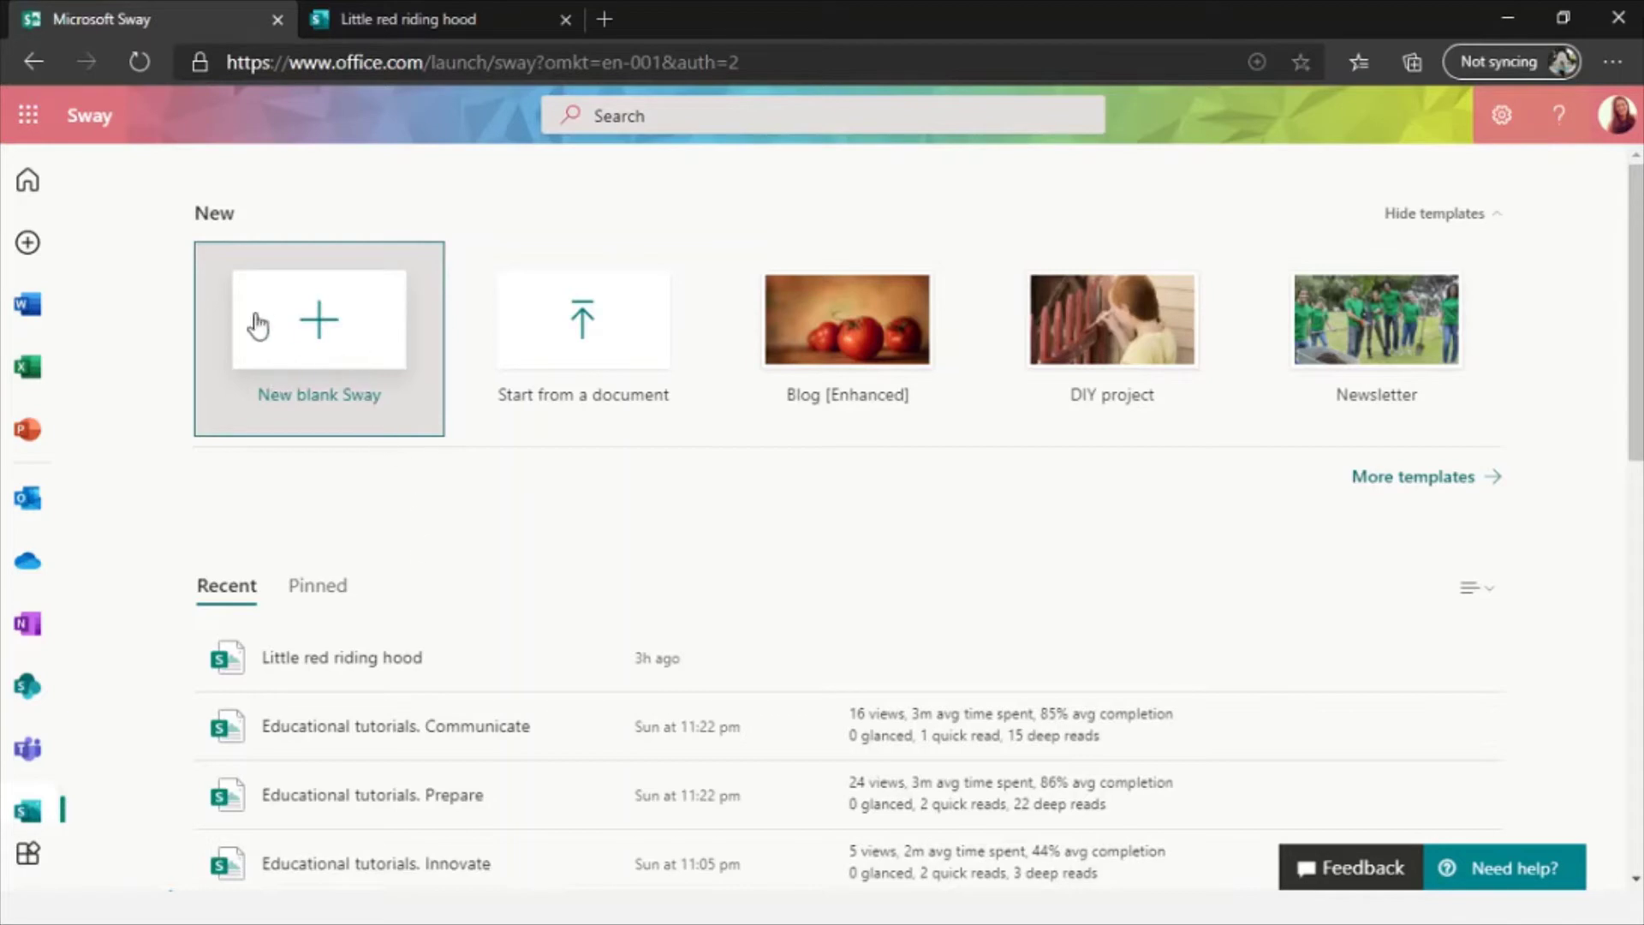
scroll(543, 551, "down", 8)
scroll(543, 551, "up", 8)
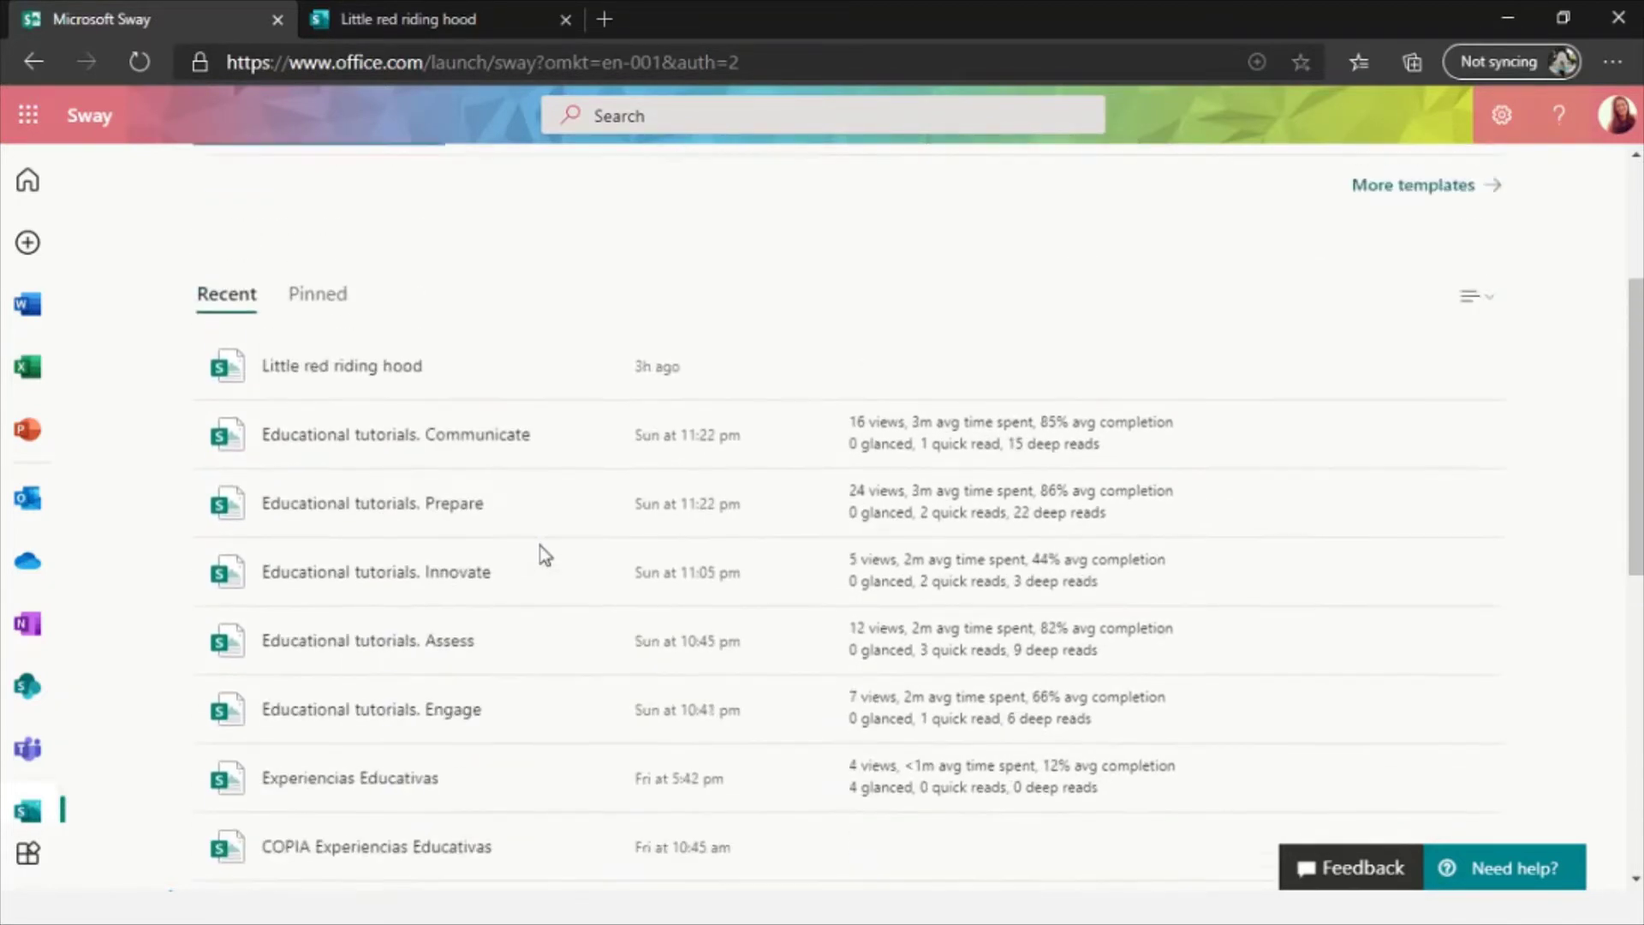
left_click(378, 328)
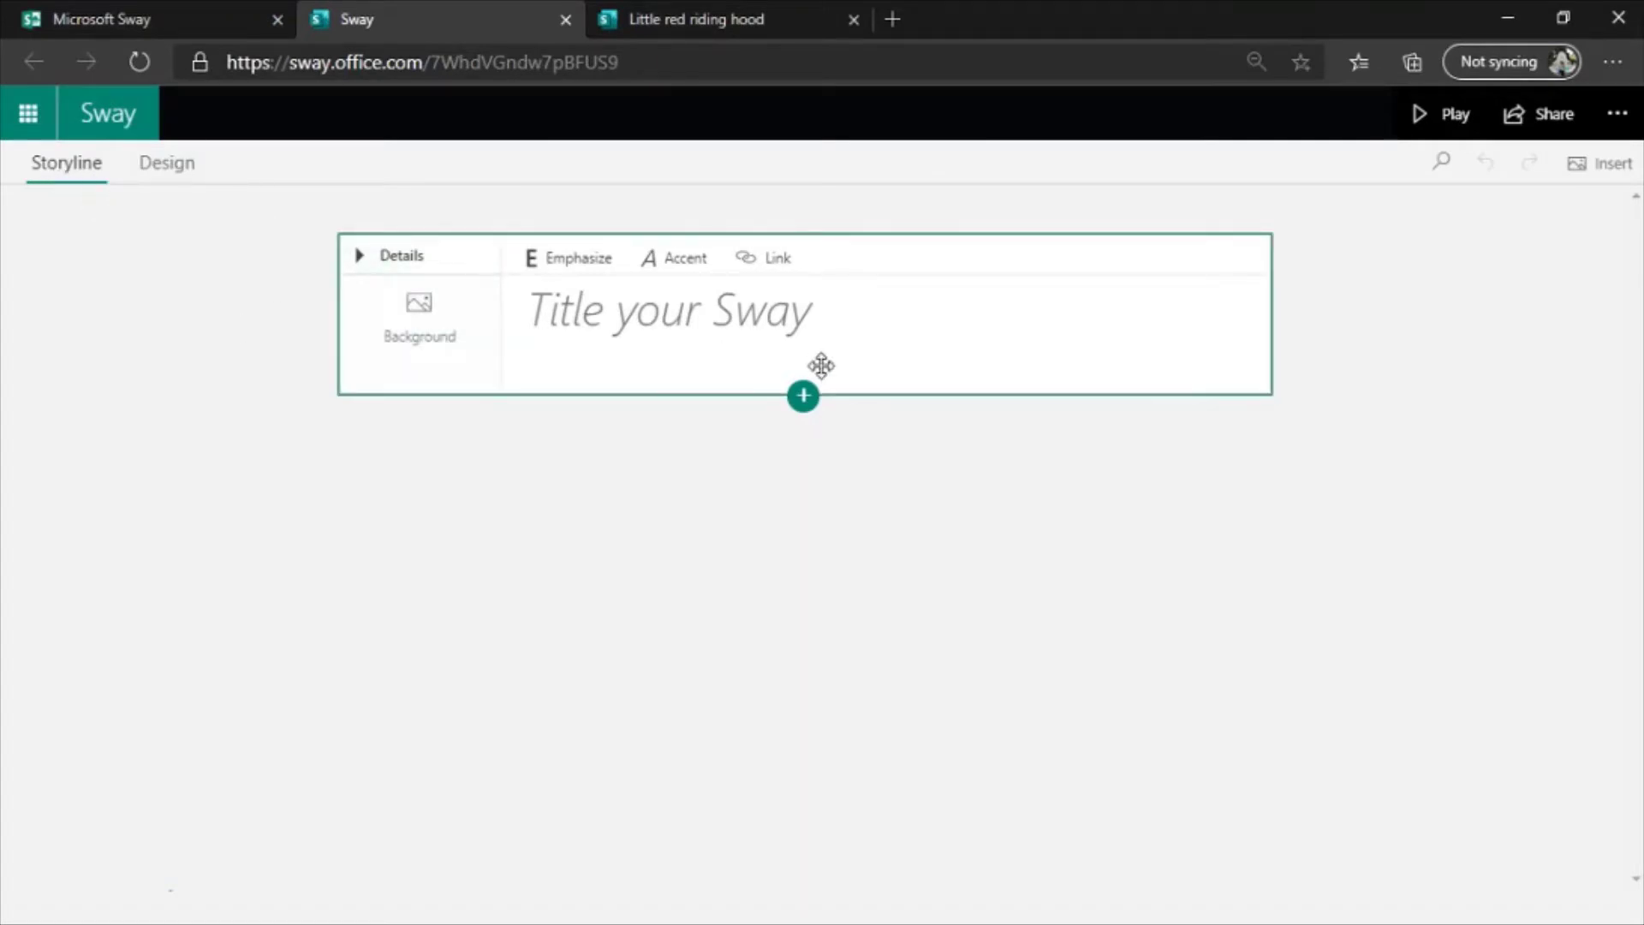
left_click(804, 396)
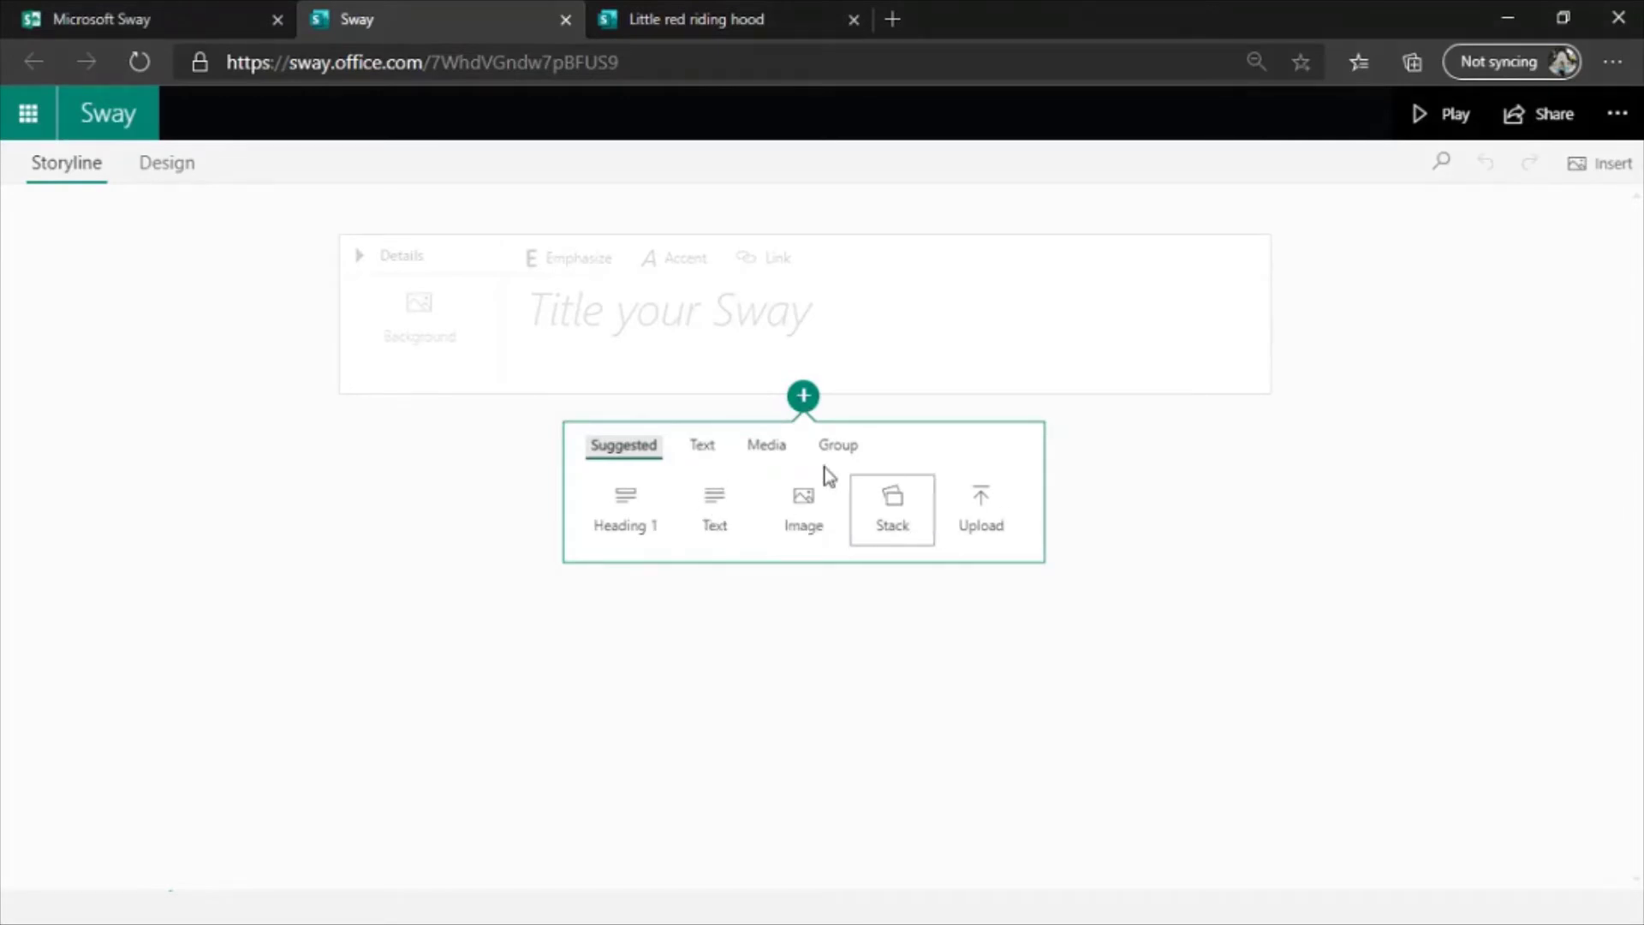
left_click(706, 452)
left_click(764, 454)
left_click(835, 449)
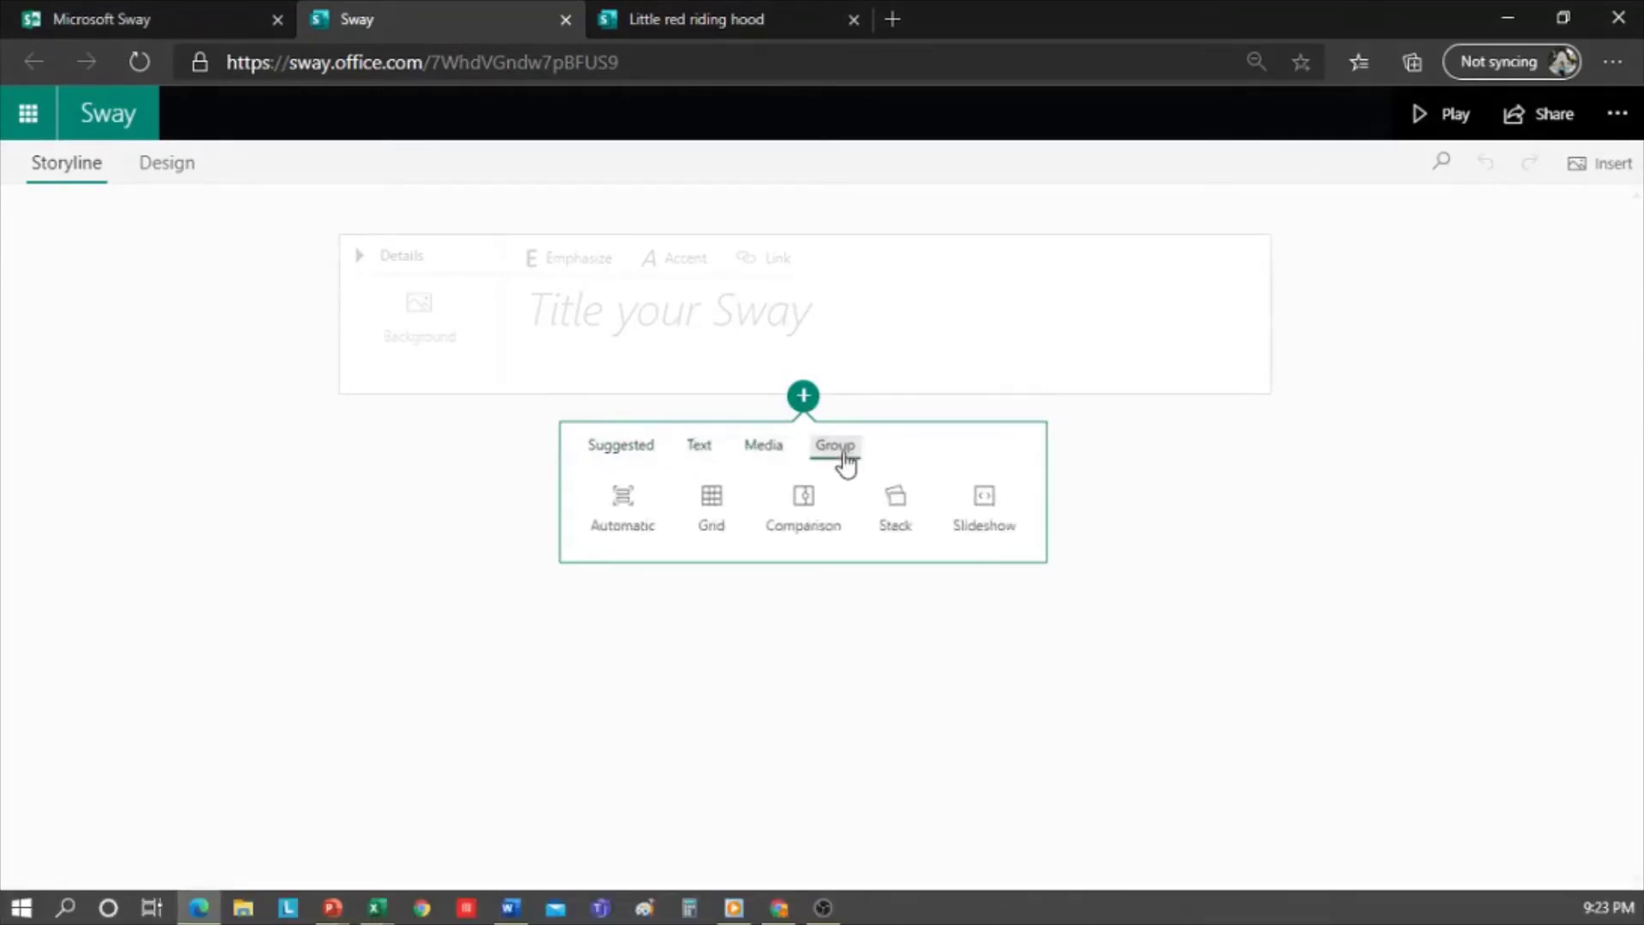
left_click(167, 163)
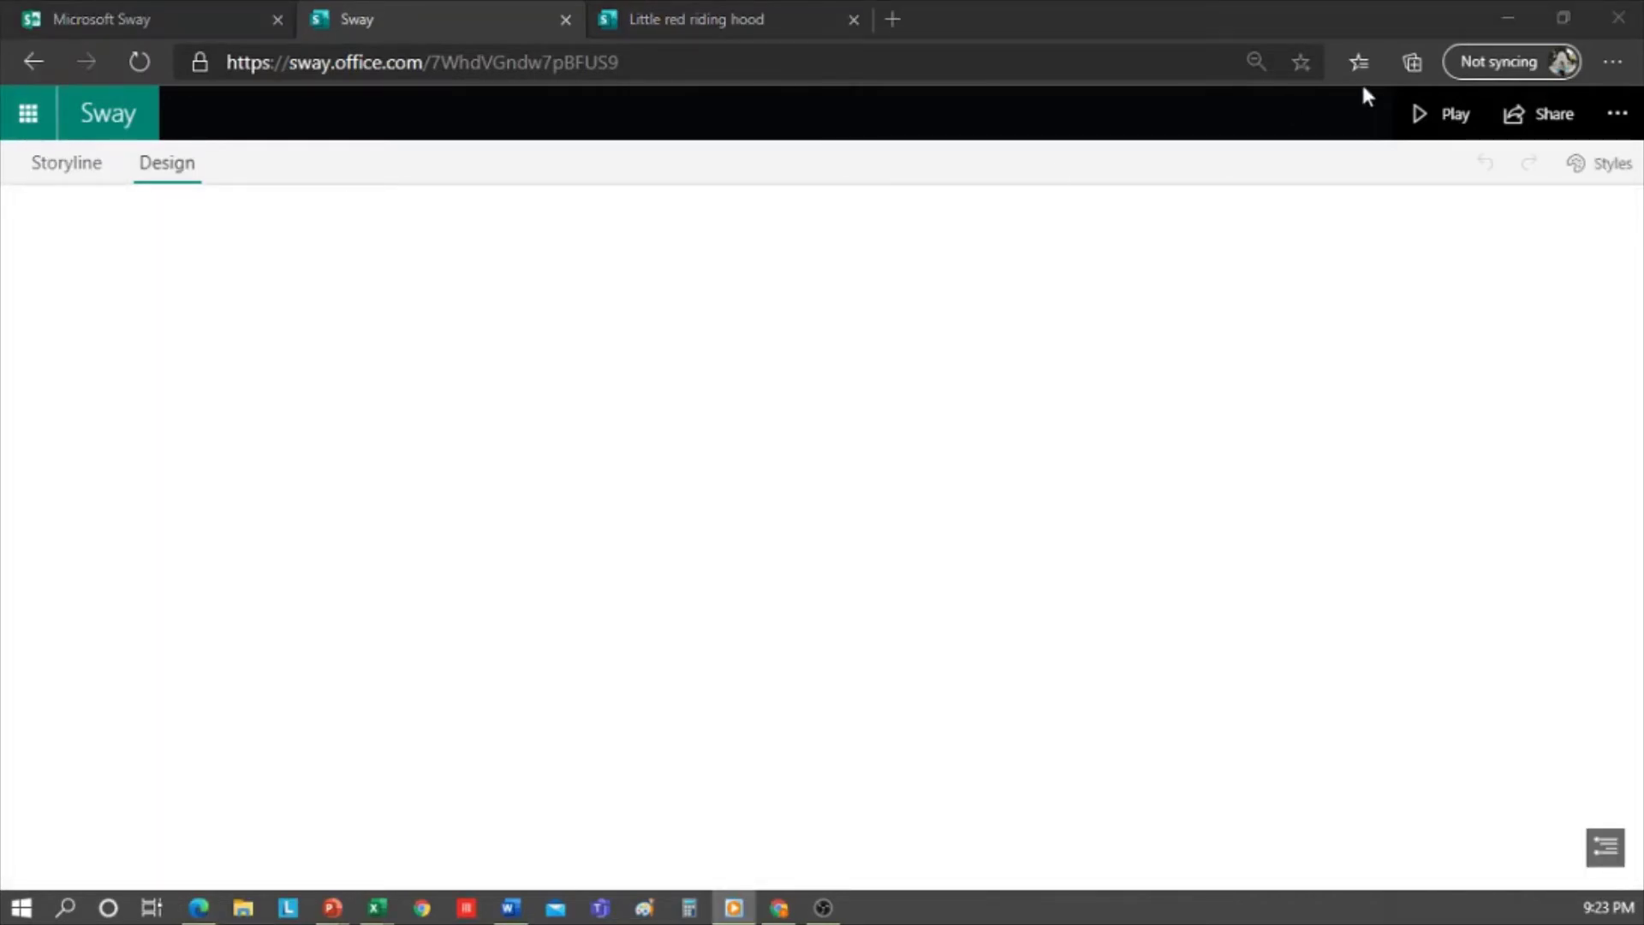
left_click(1613, 169)
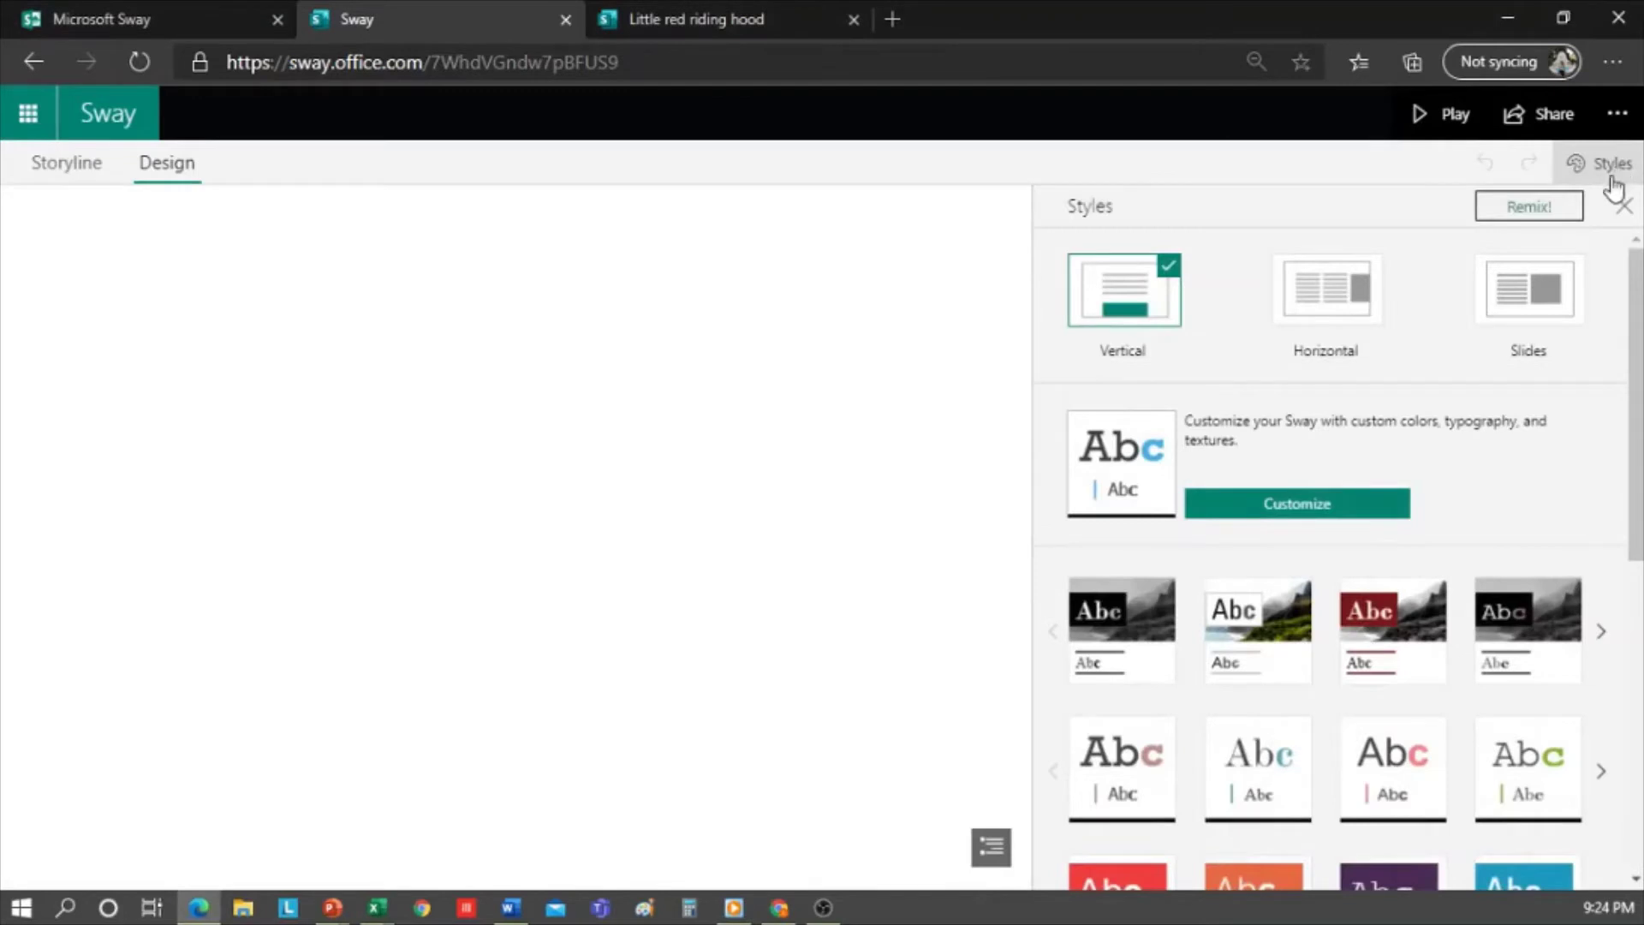
scroll(1360, 512, "down", 7)
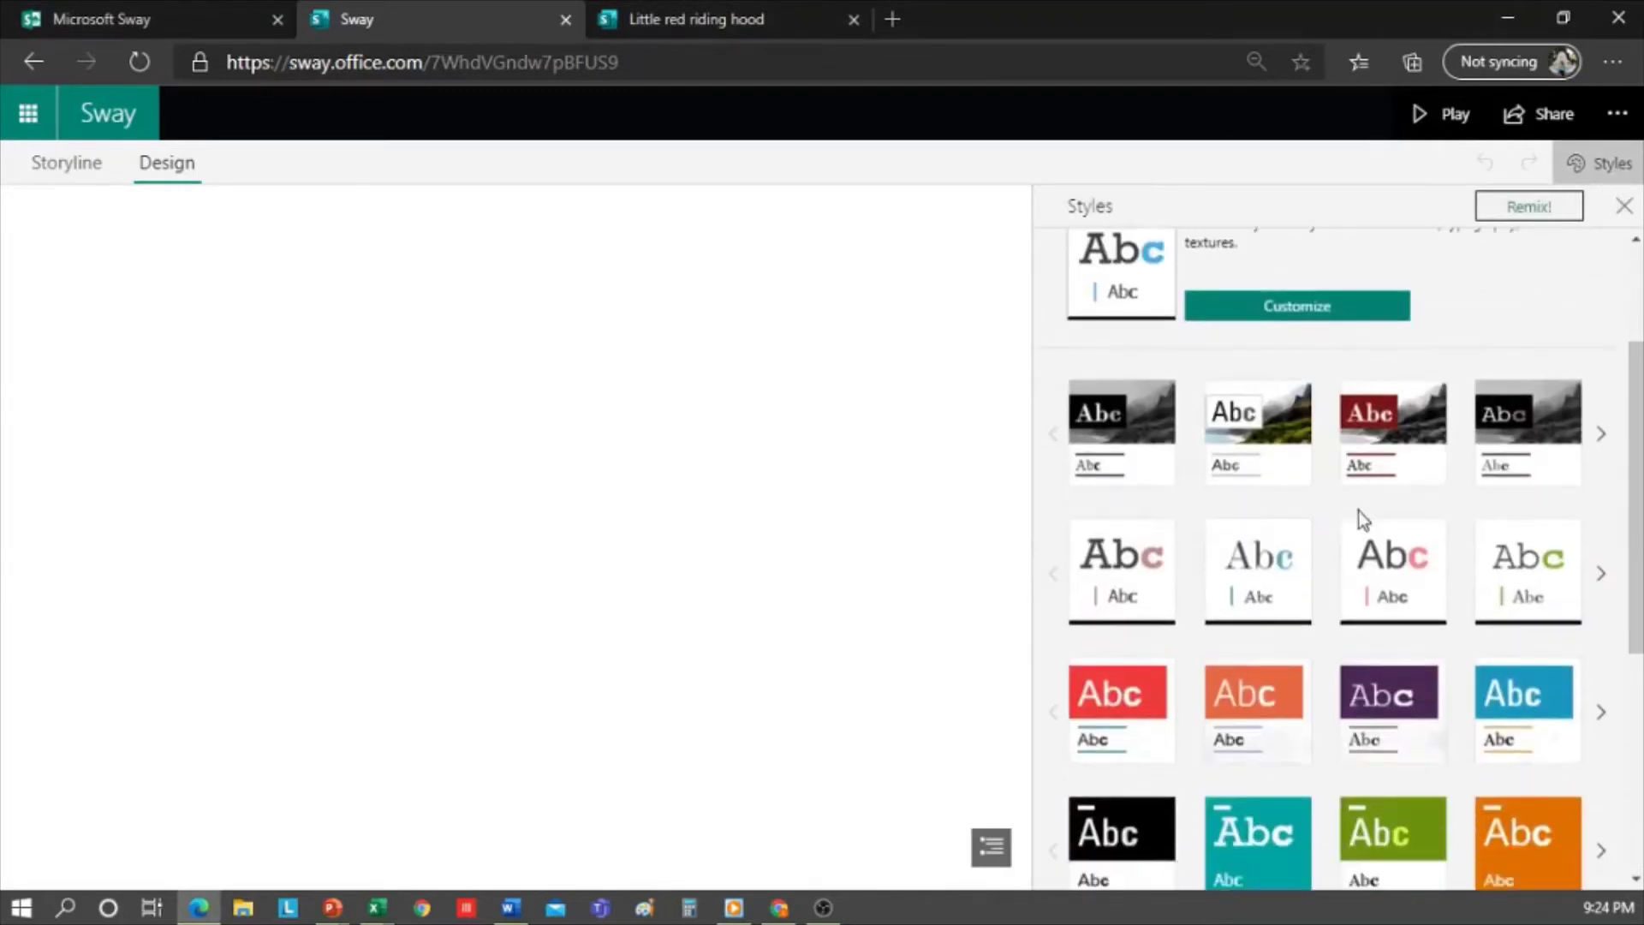
scroll(1360, 519, "up", 8)
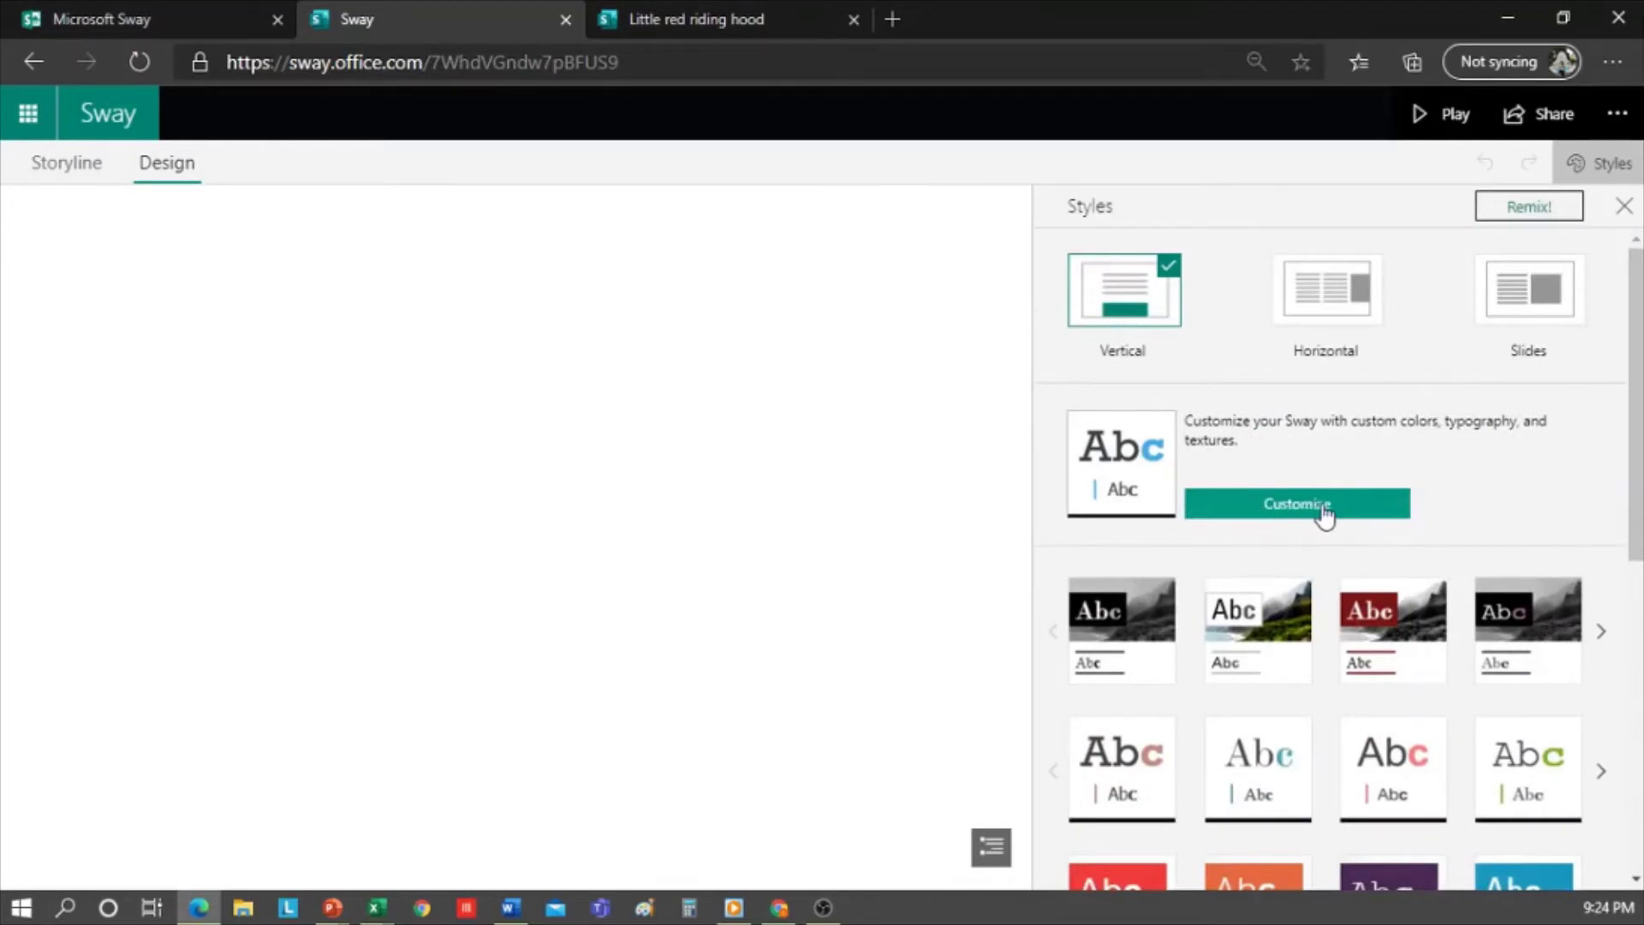
left_click(70, 176)
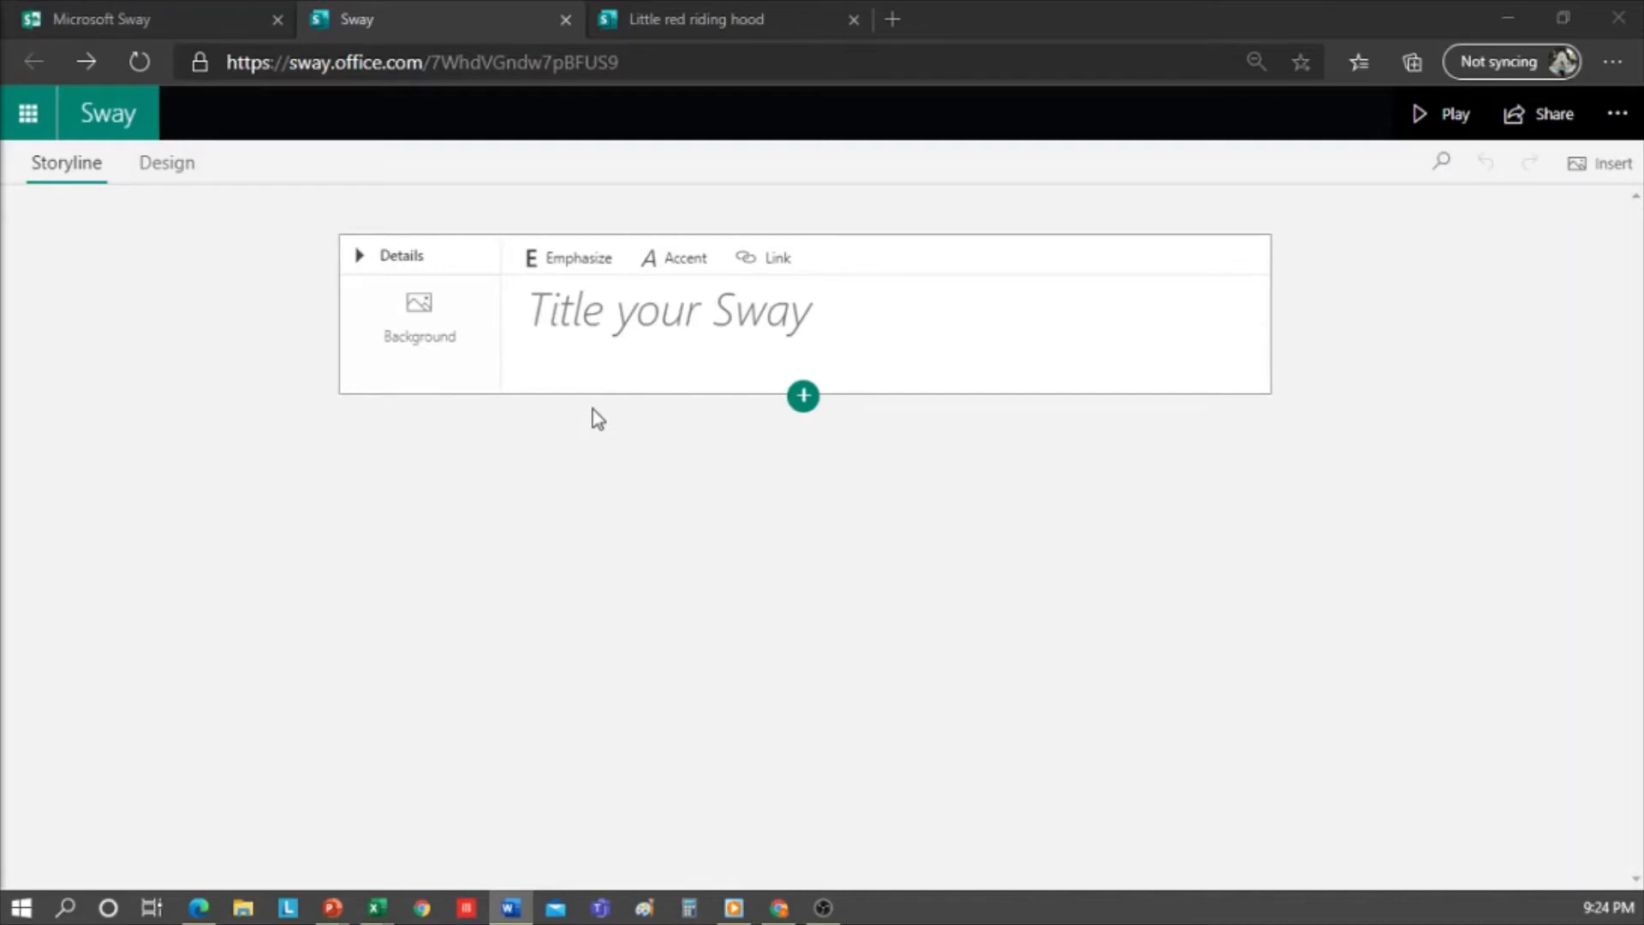
- Title the story 'THE UGLY DUCKLING' and give the title card the cartoon ducklings background picture
left_click(697, 314)
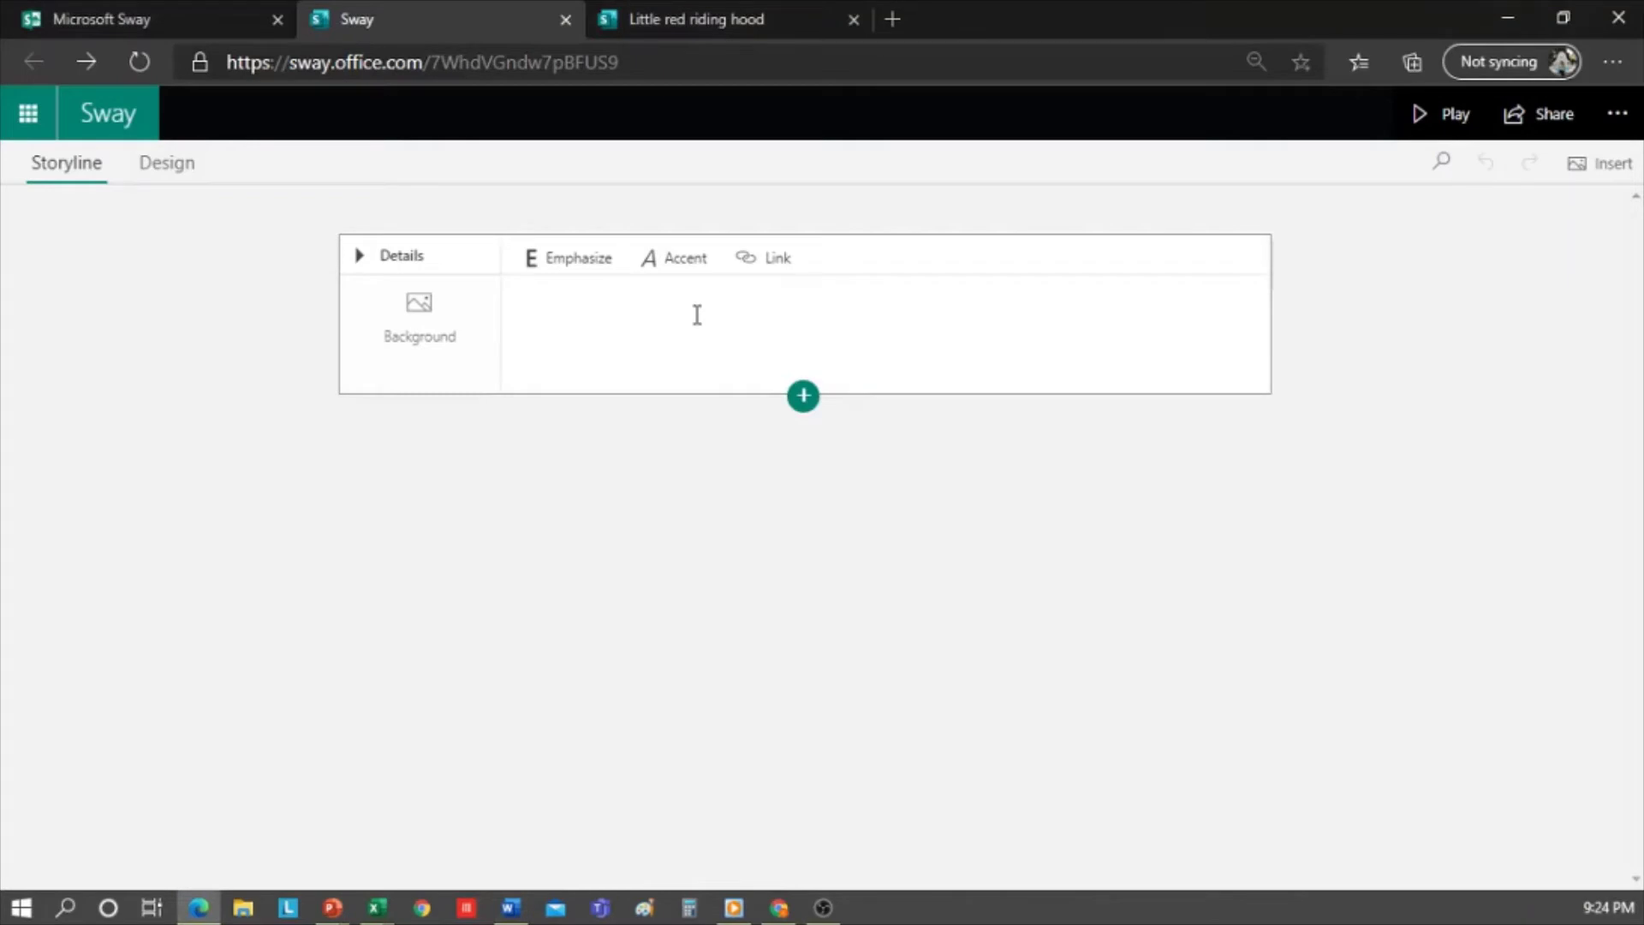
type("THE UGLY DUCKLING")
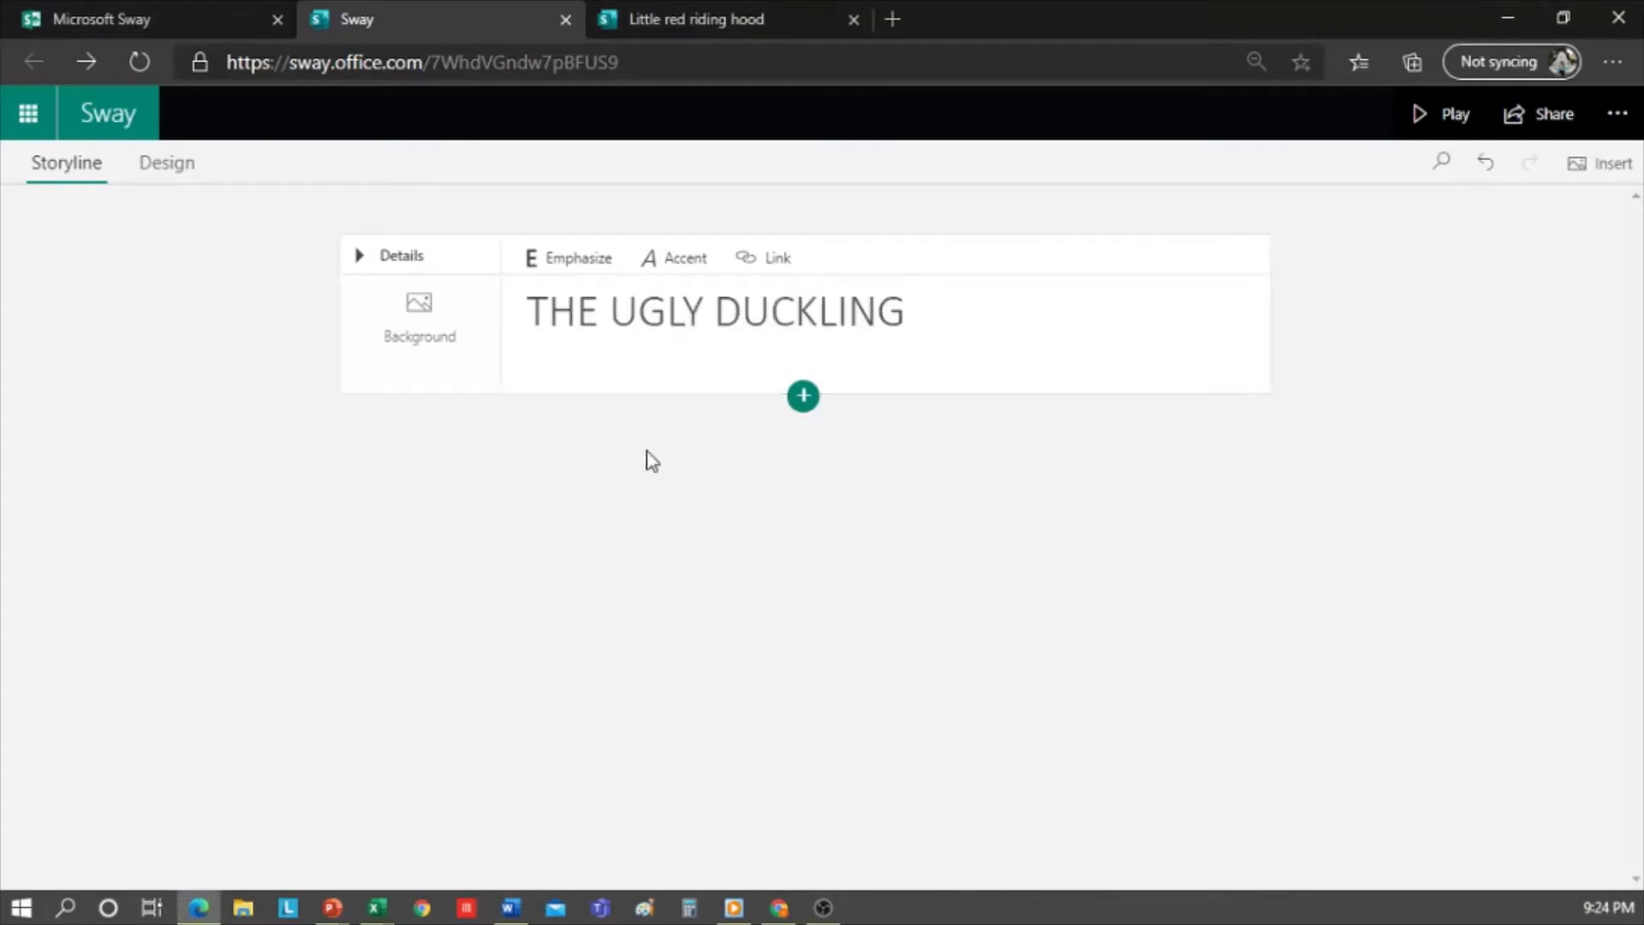
left_click(404, 350)
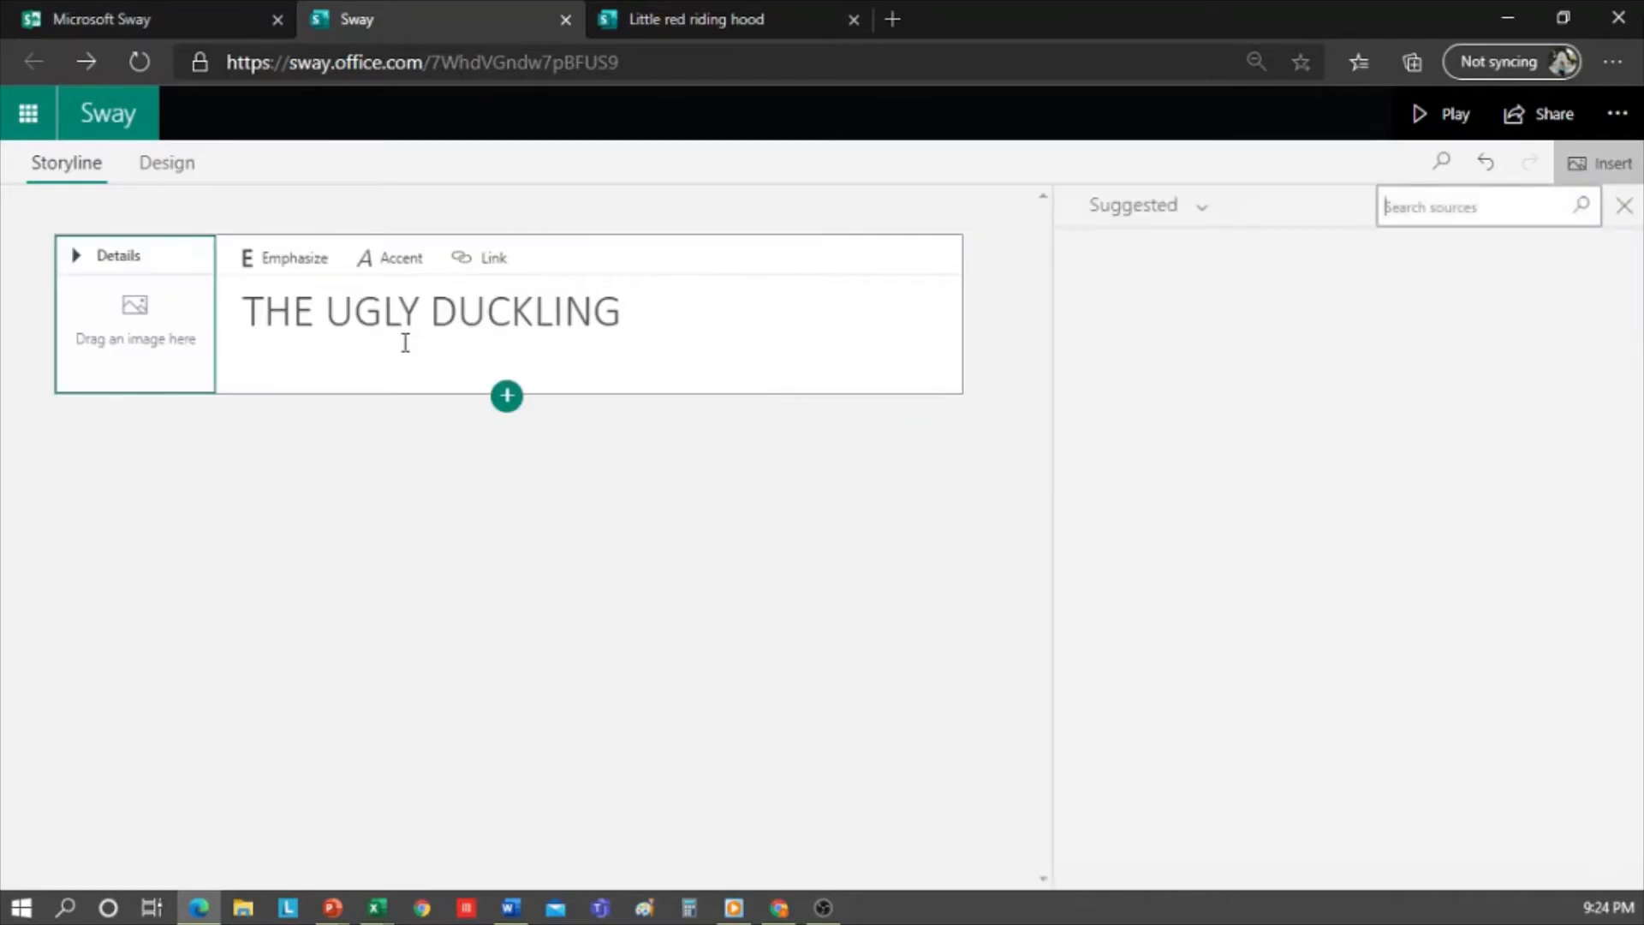
left_click(1213, 370)
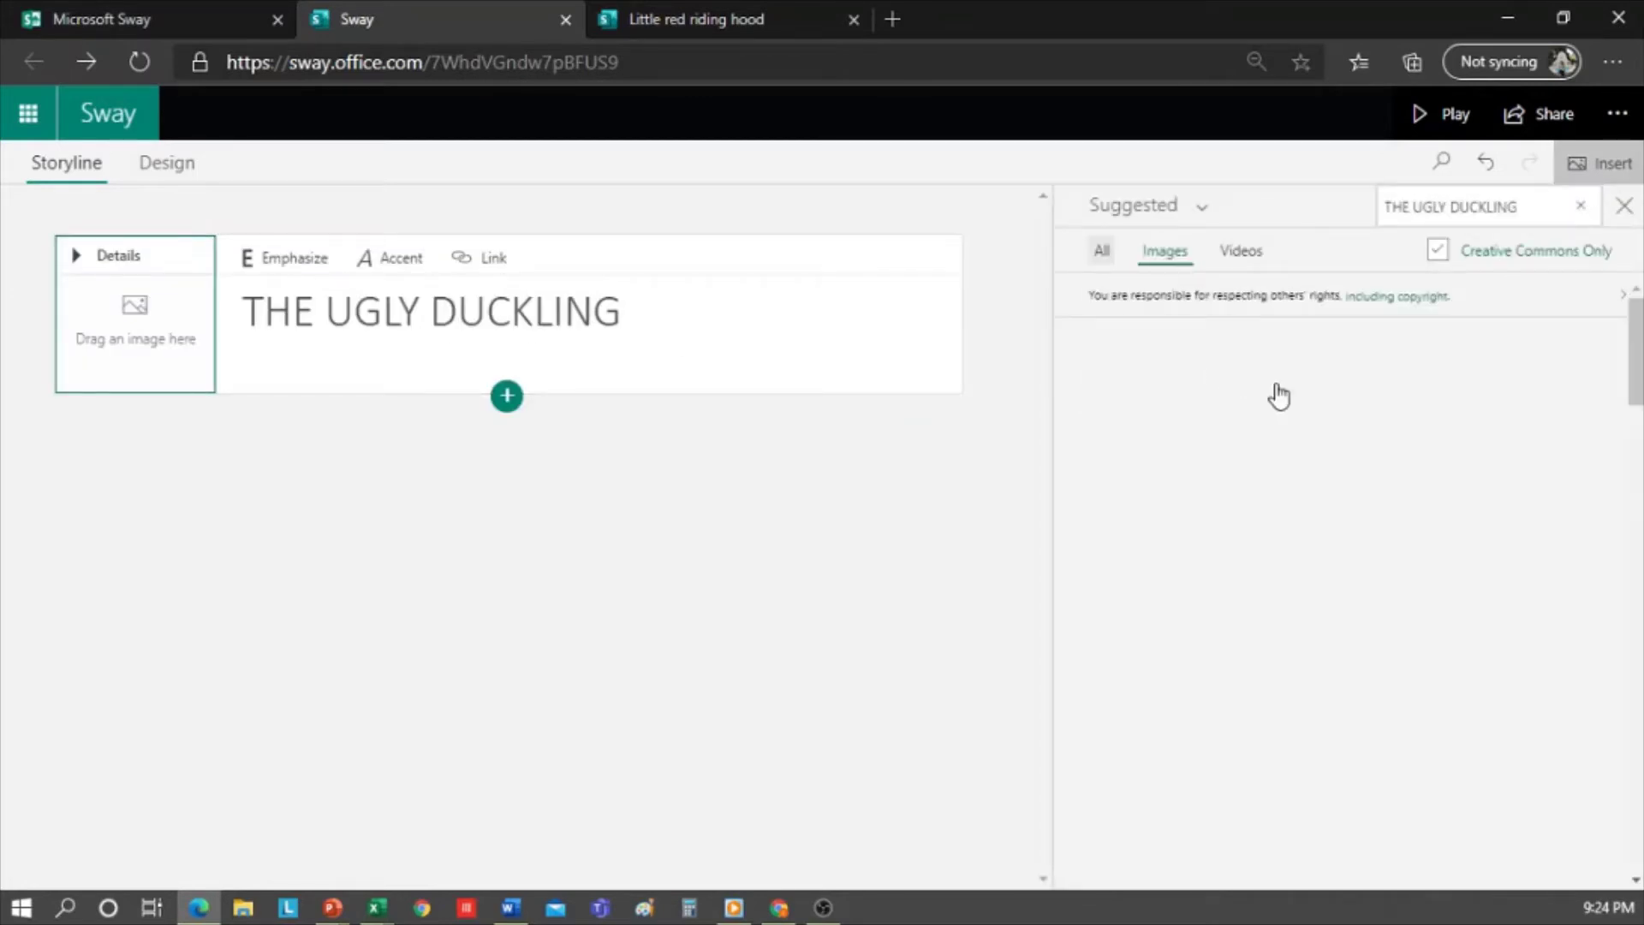
left_click_drag(1247, 429, 163, 340)
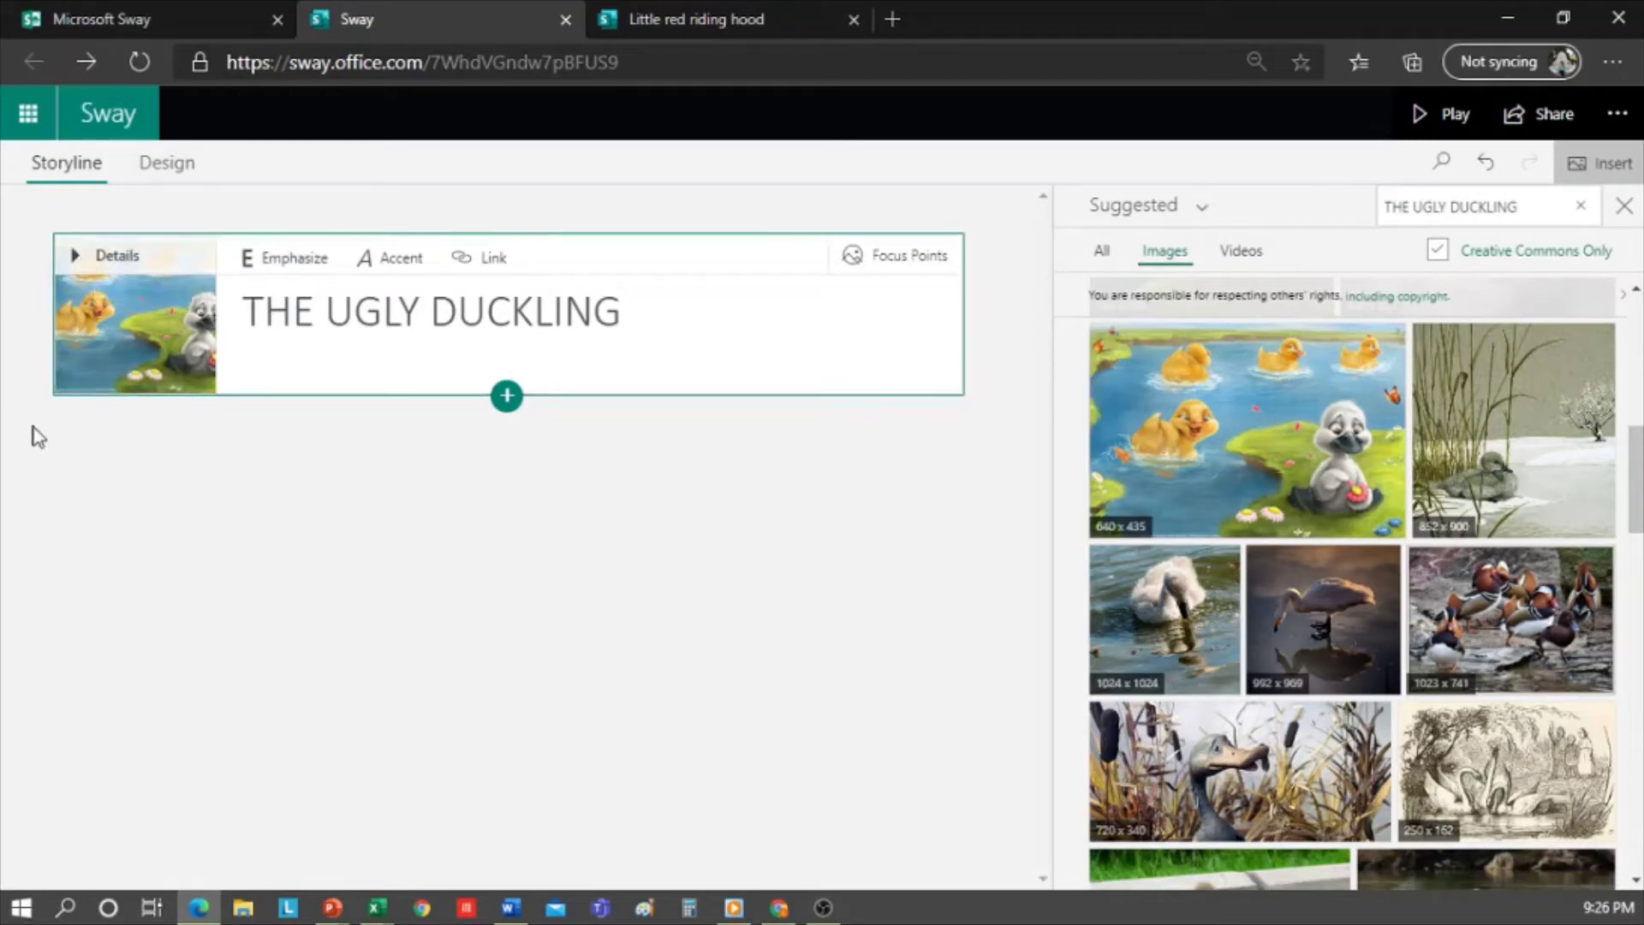
key("alt+Tab")
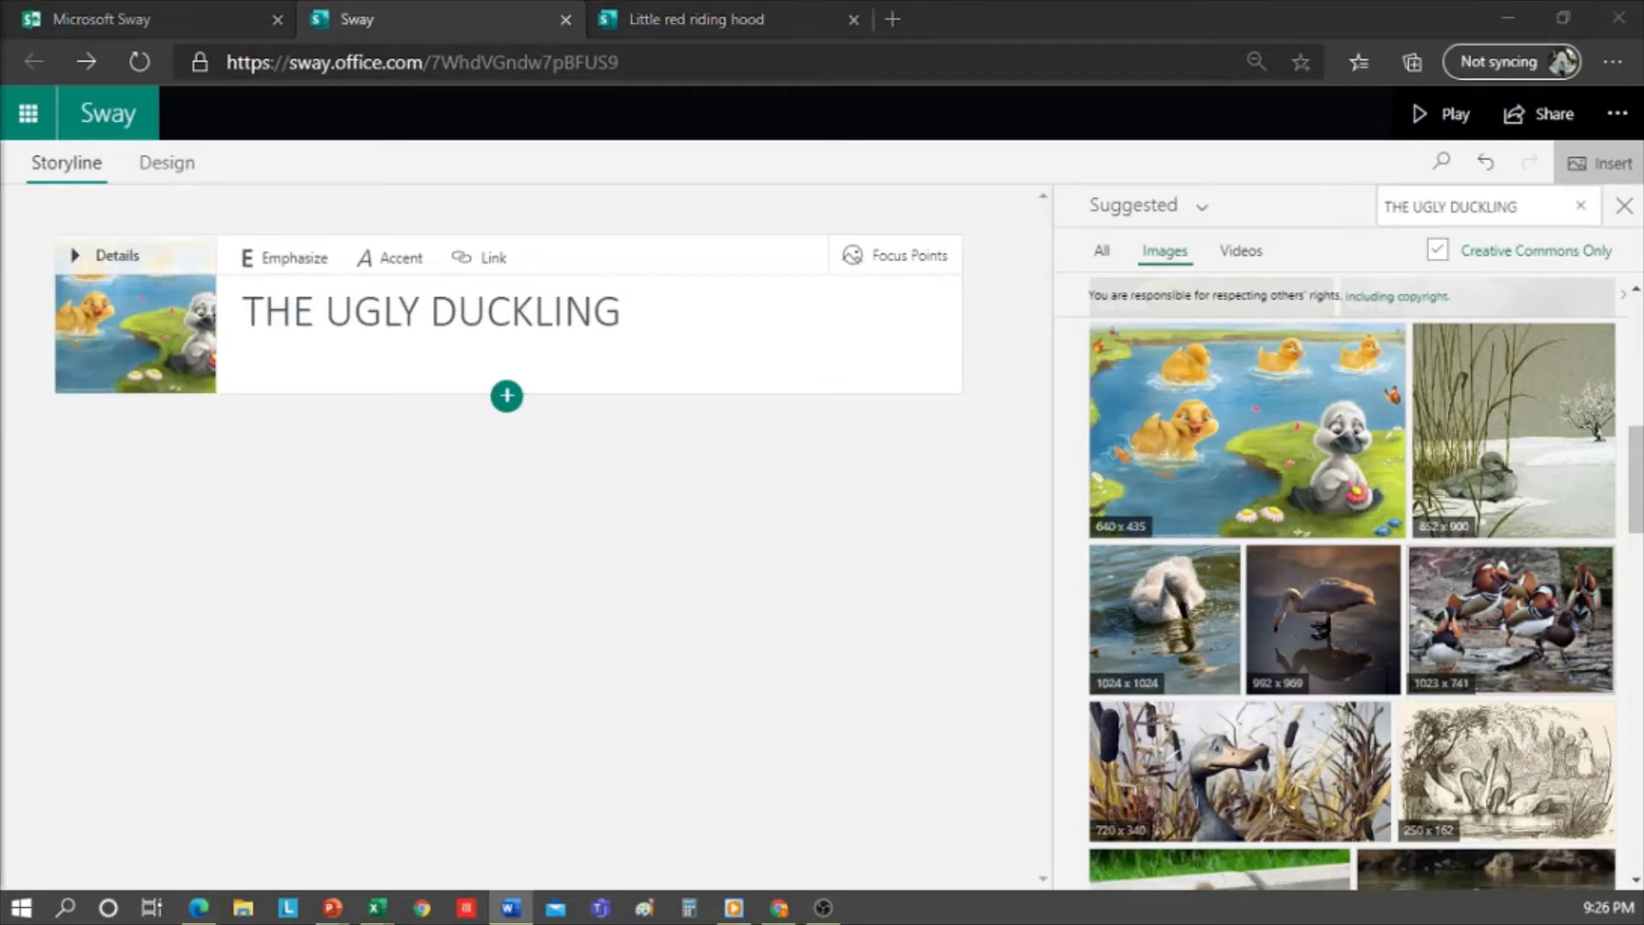
- Try the black style, then apply the red banner style and return to the Storyline
left_click(167, 177)
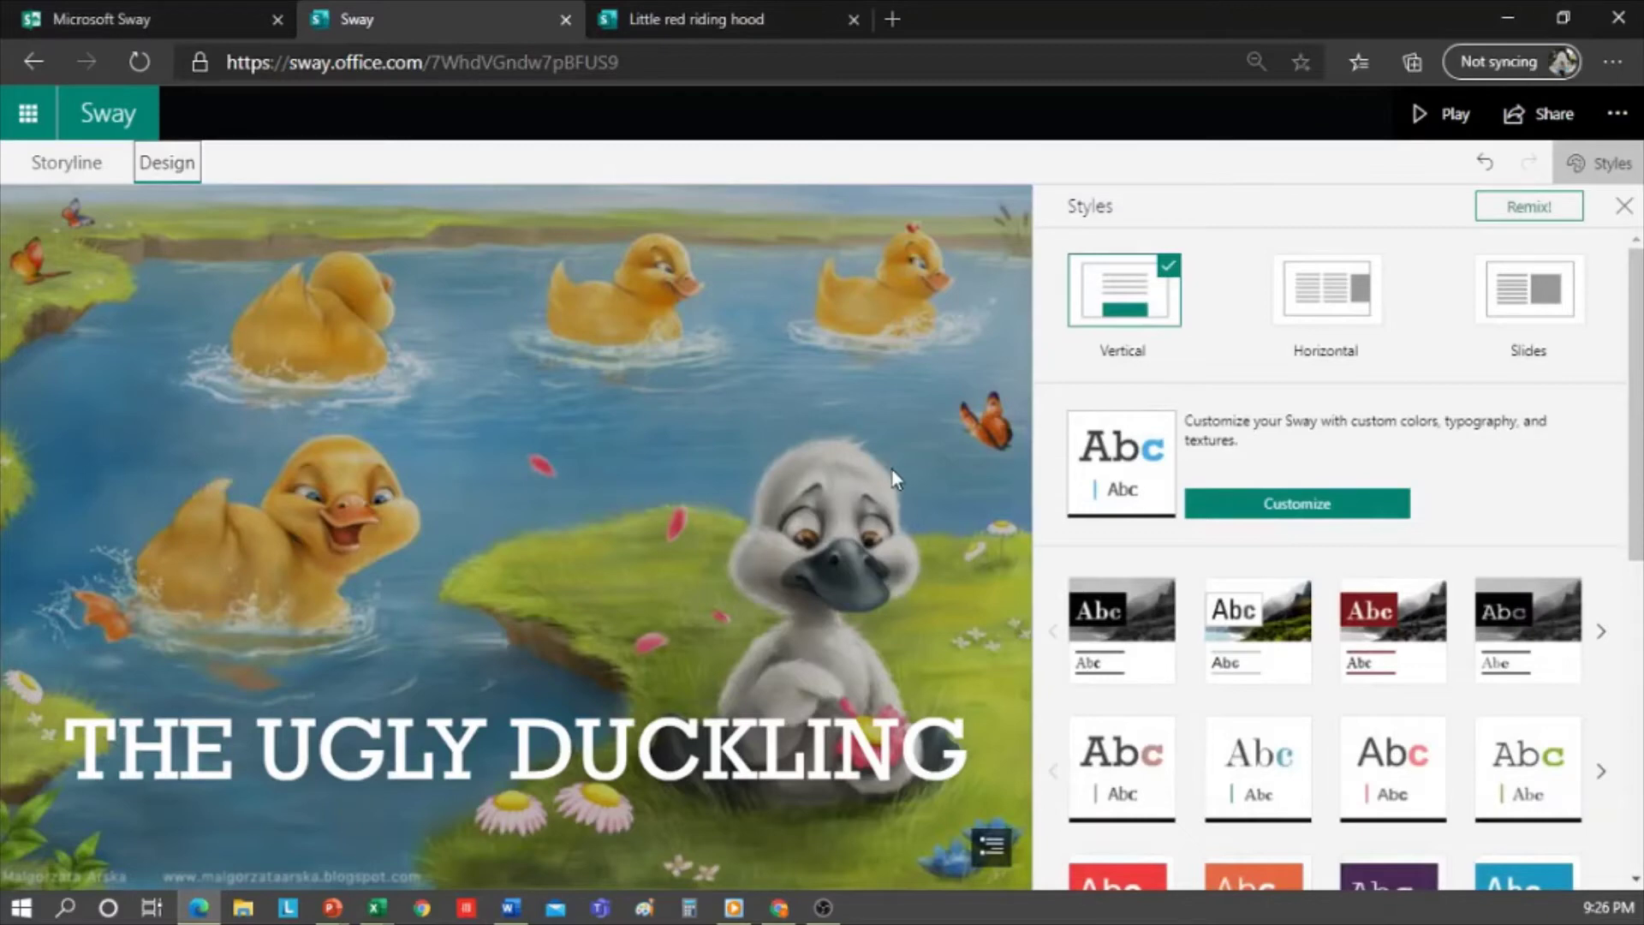
scroll(1251, 686, "down", 6)
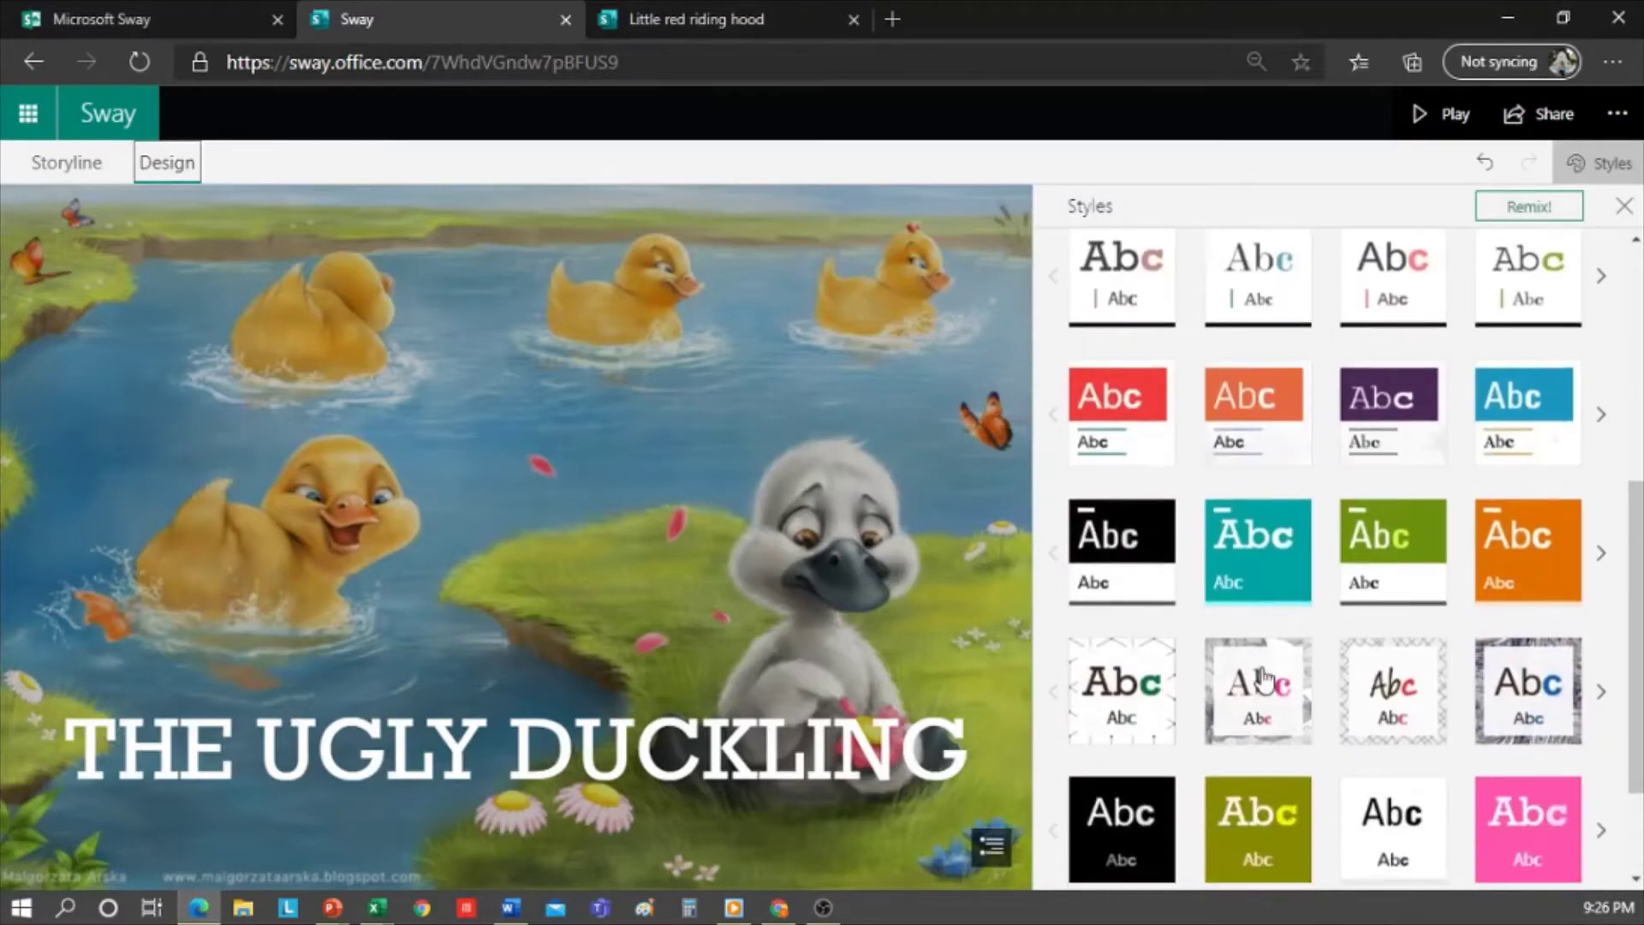
left_click(1131, 540)
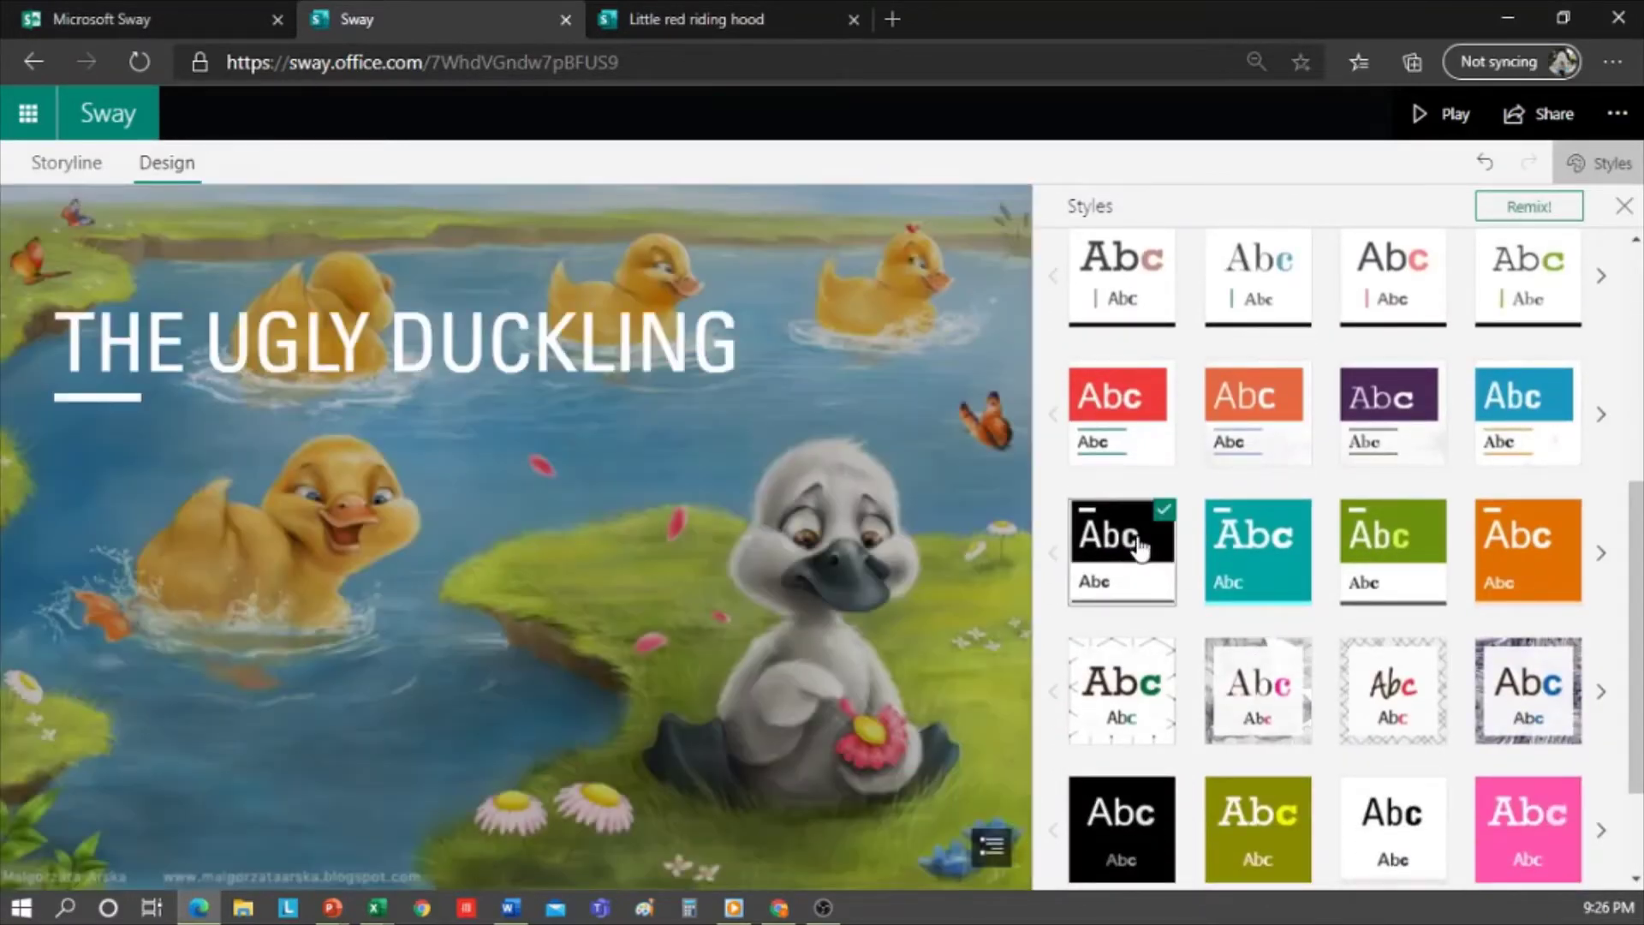
left_click(1141, 411)
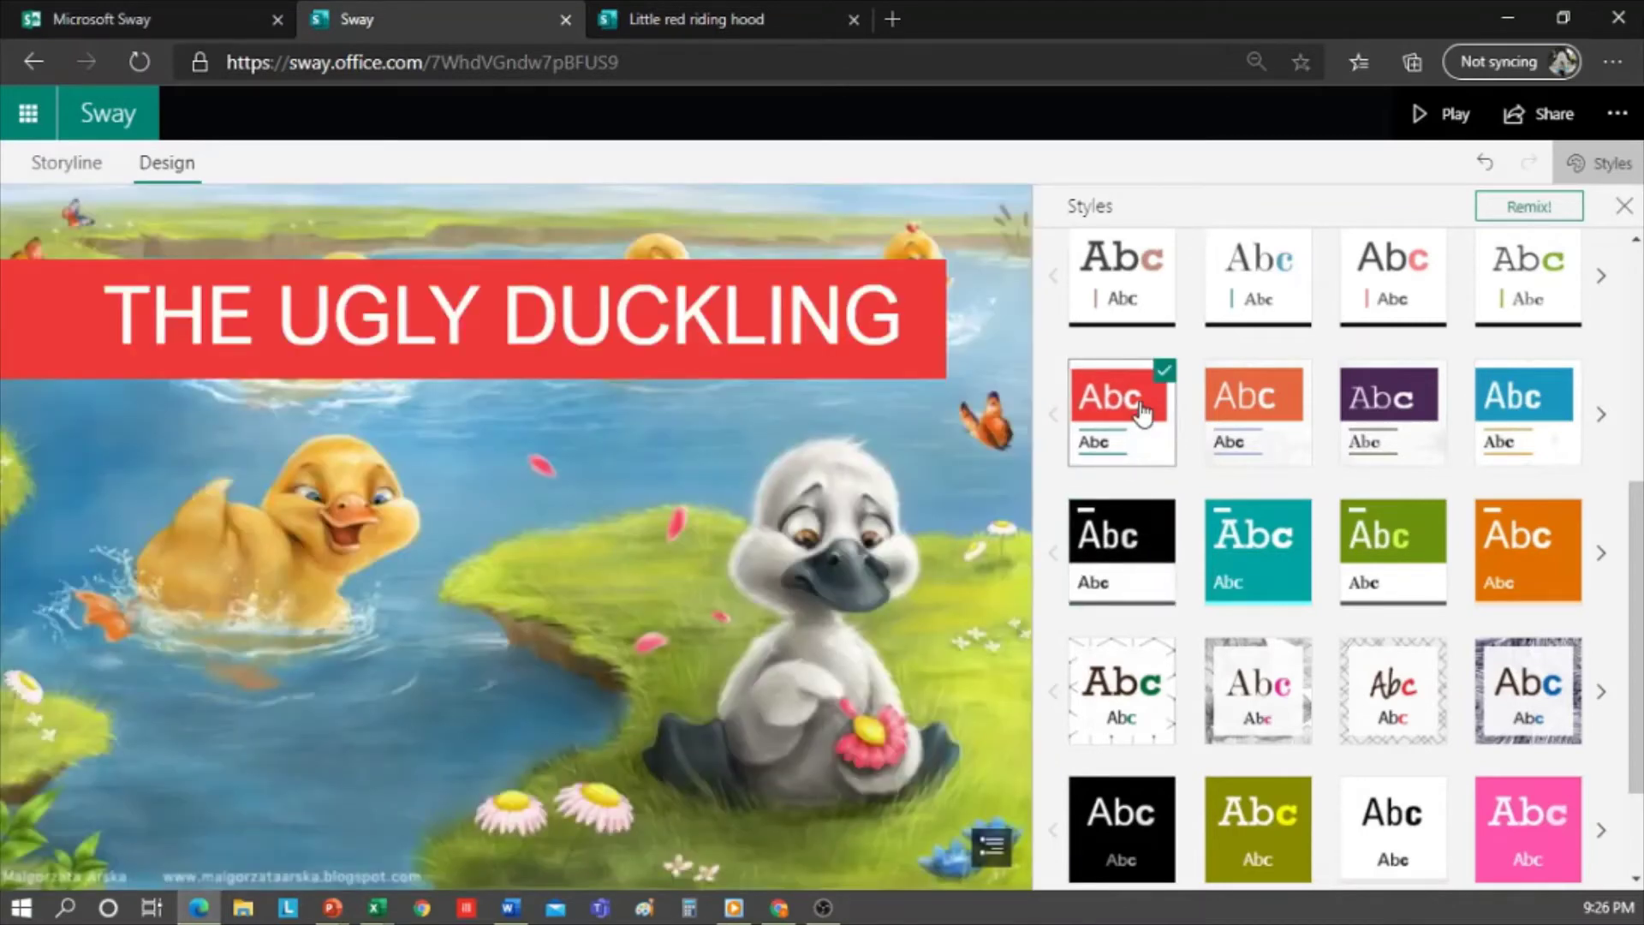
left_click(72, 171)
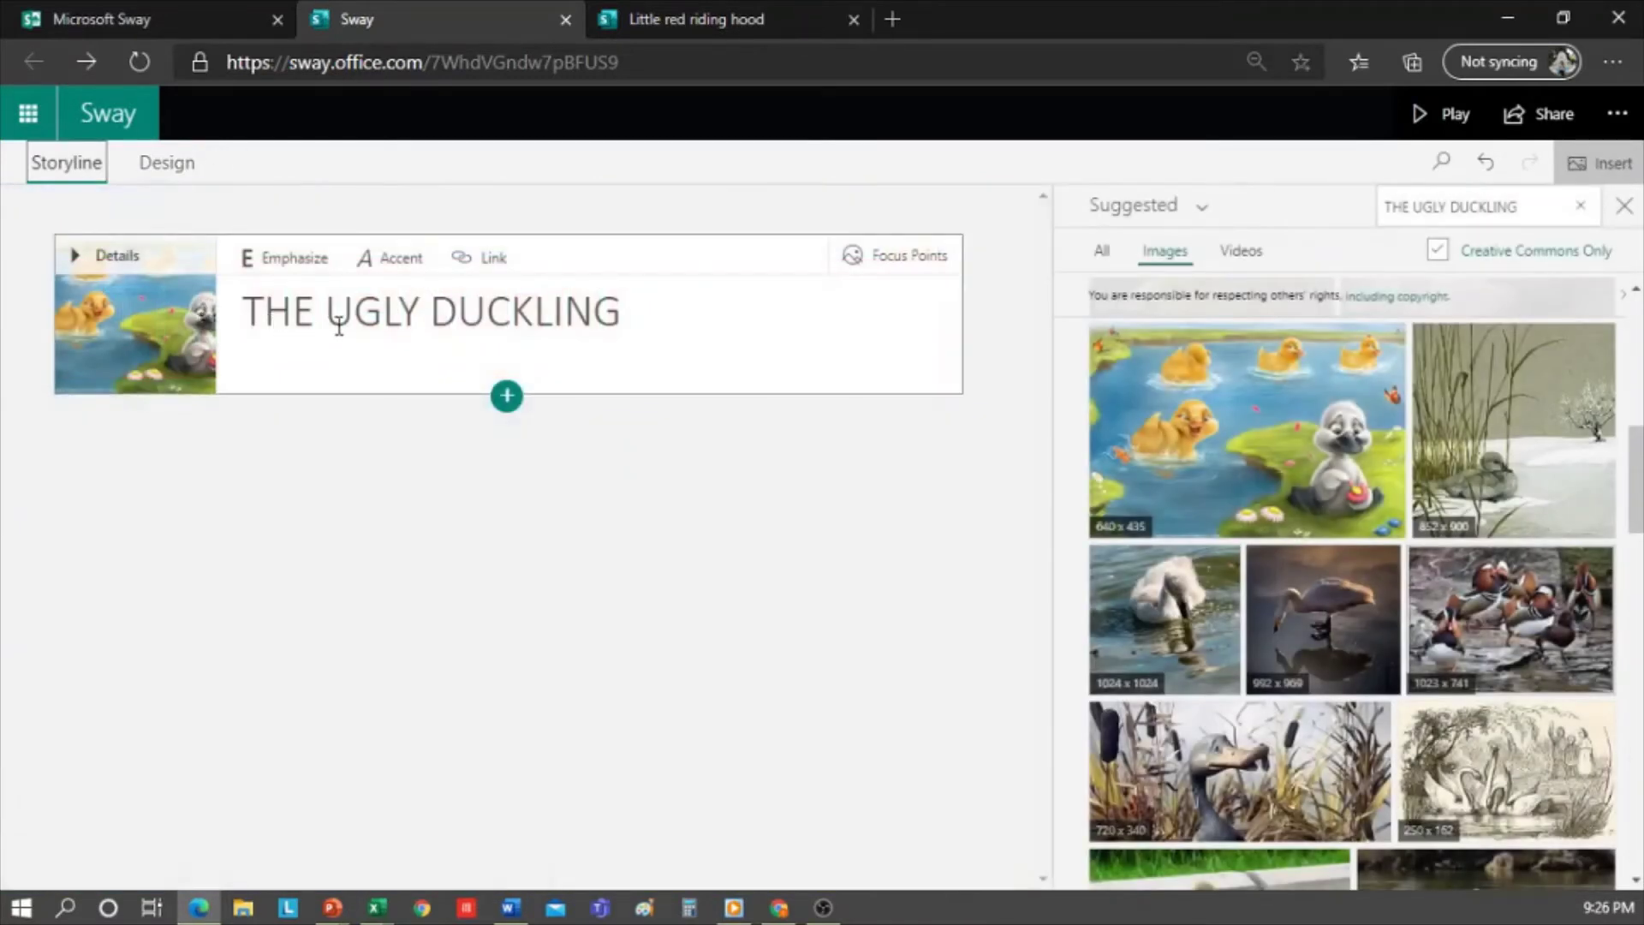
- Add an image card below the title holding the plain white egg picture from a 'duck egg' search
left_click(506, 395)
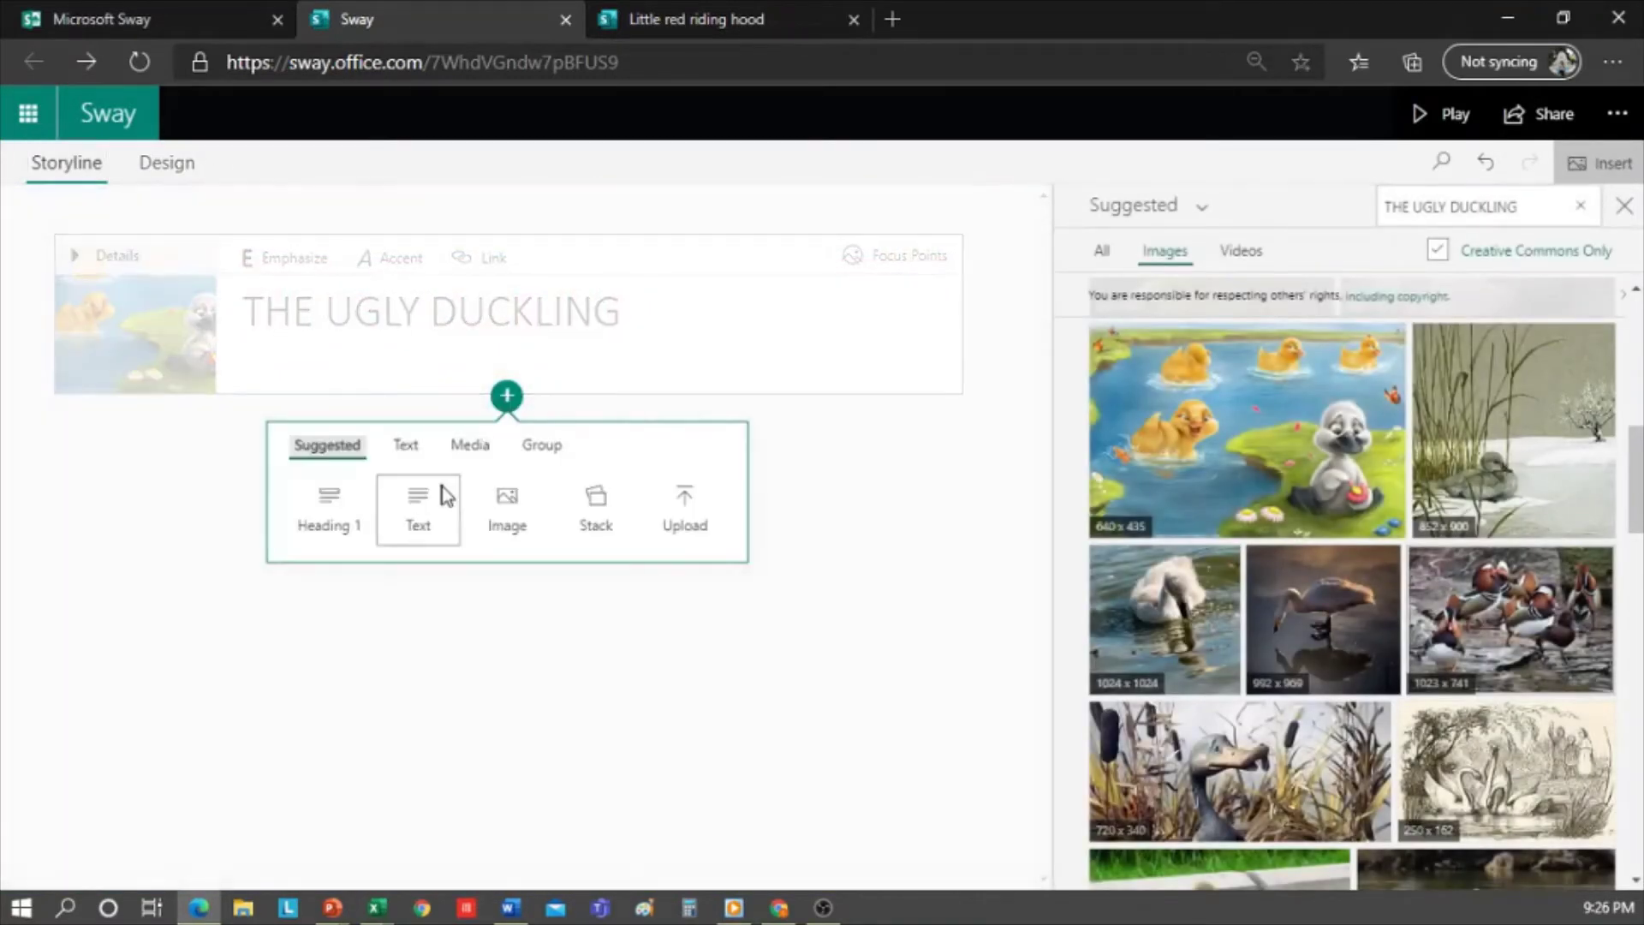
left_click(505, 511)
type("egg")
key("Return")
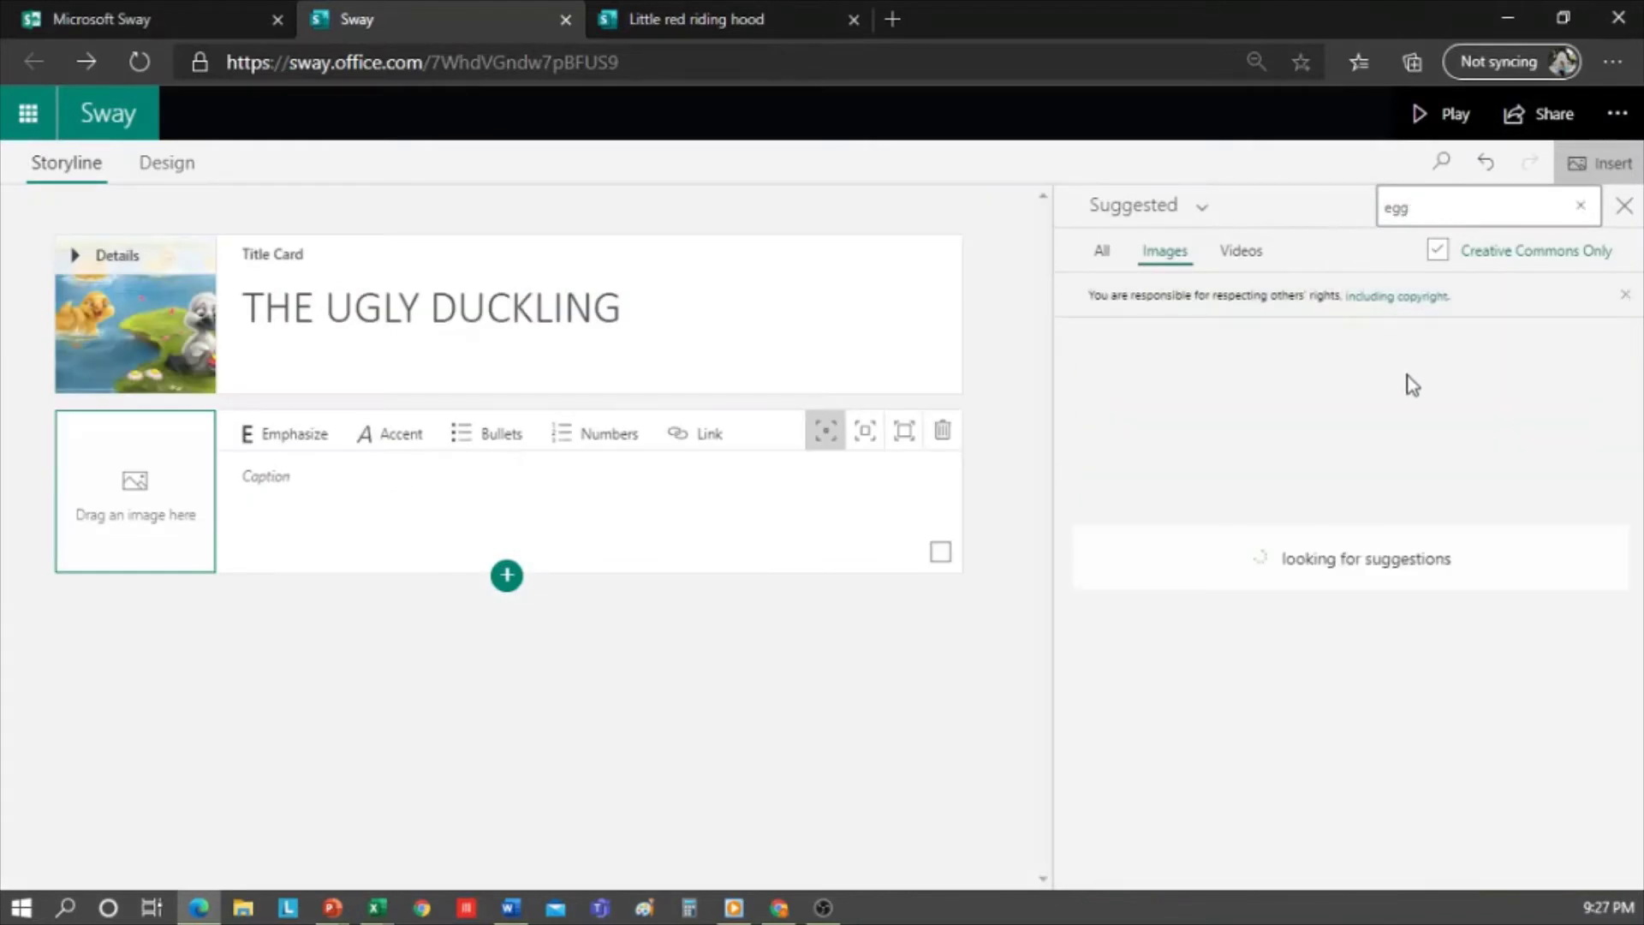
left_click(1387, 212)
type("duck")
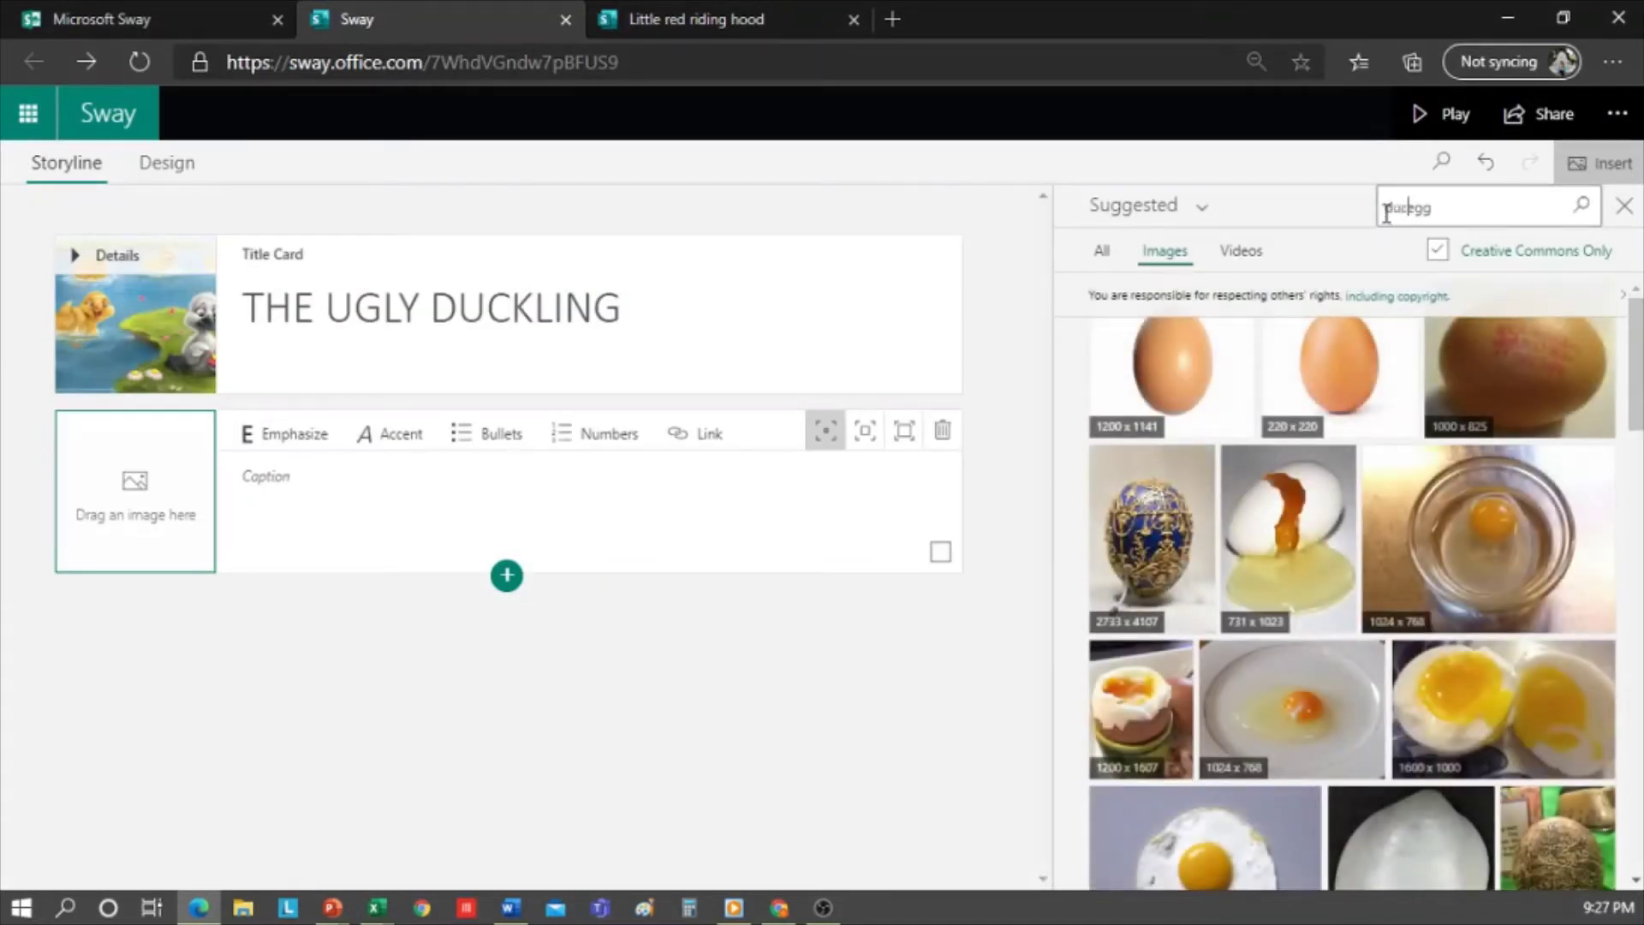
key("Return")
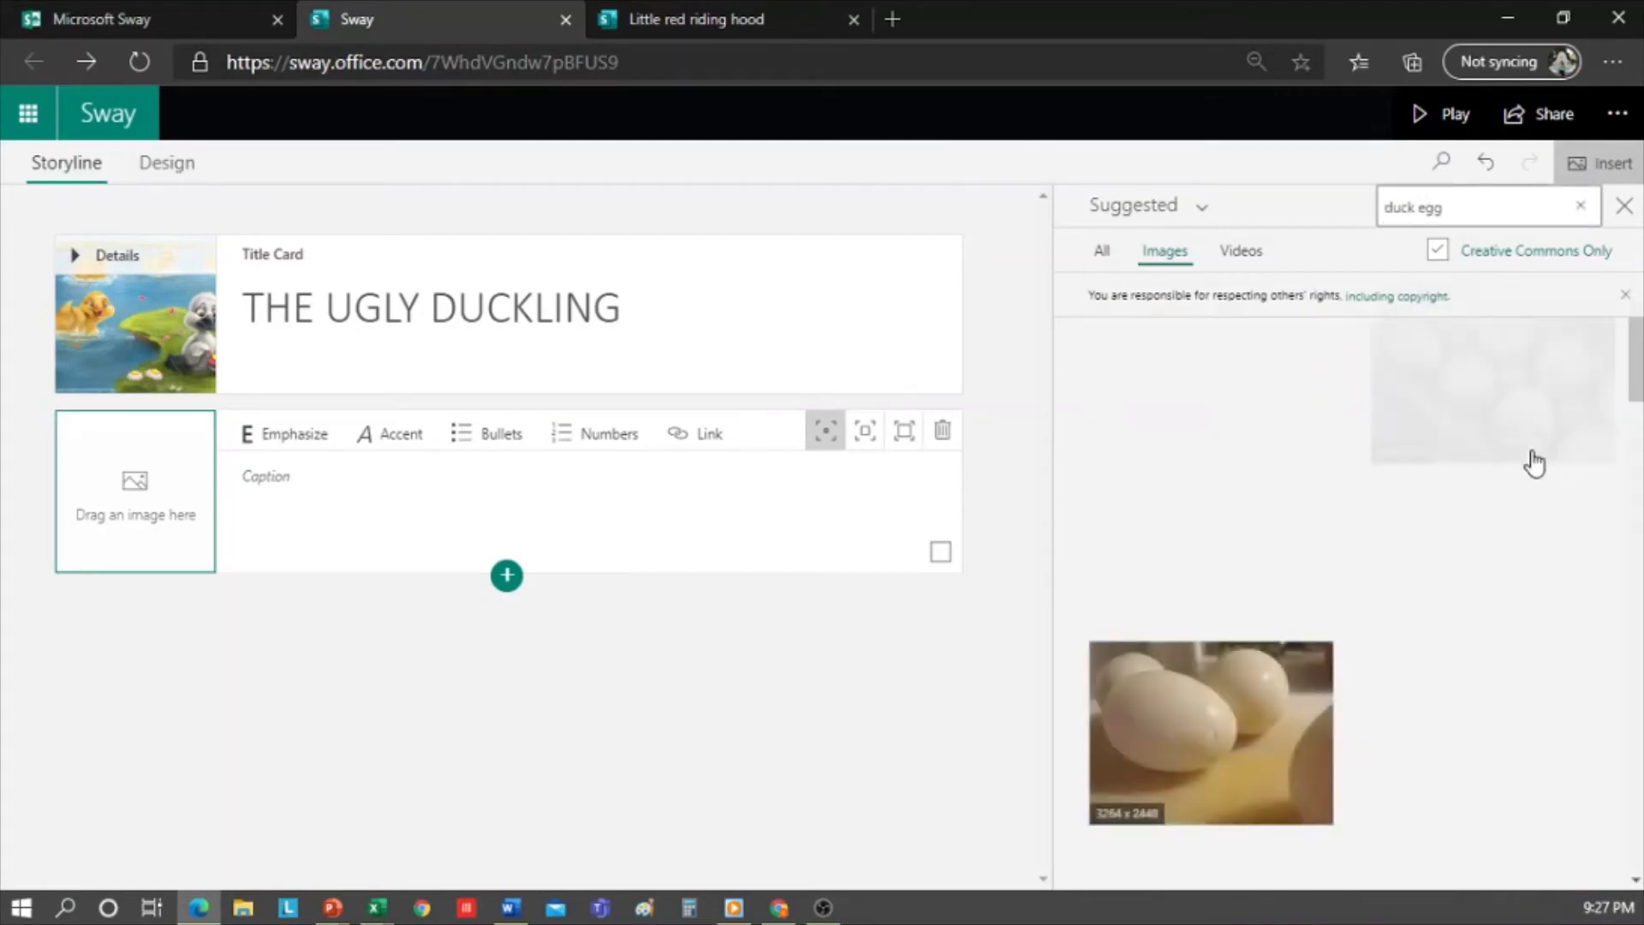
left_click(1486, 745)
left_click_drag(1532, 709, 338, 482)
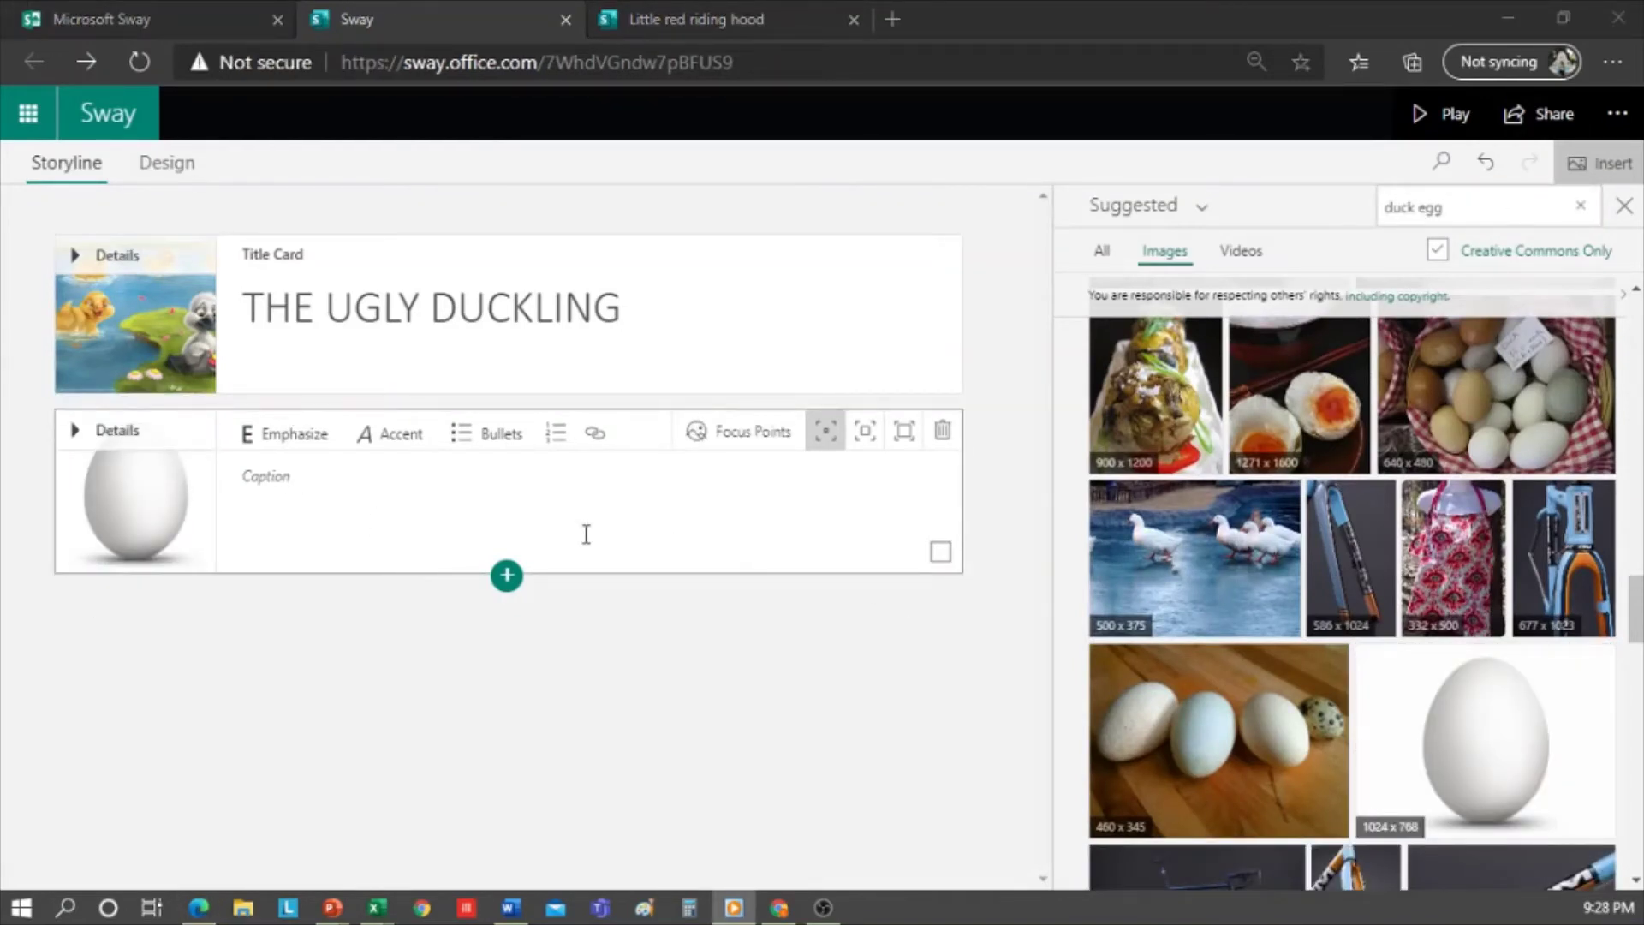
left_click(1456, 768)
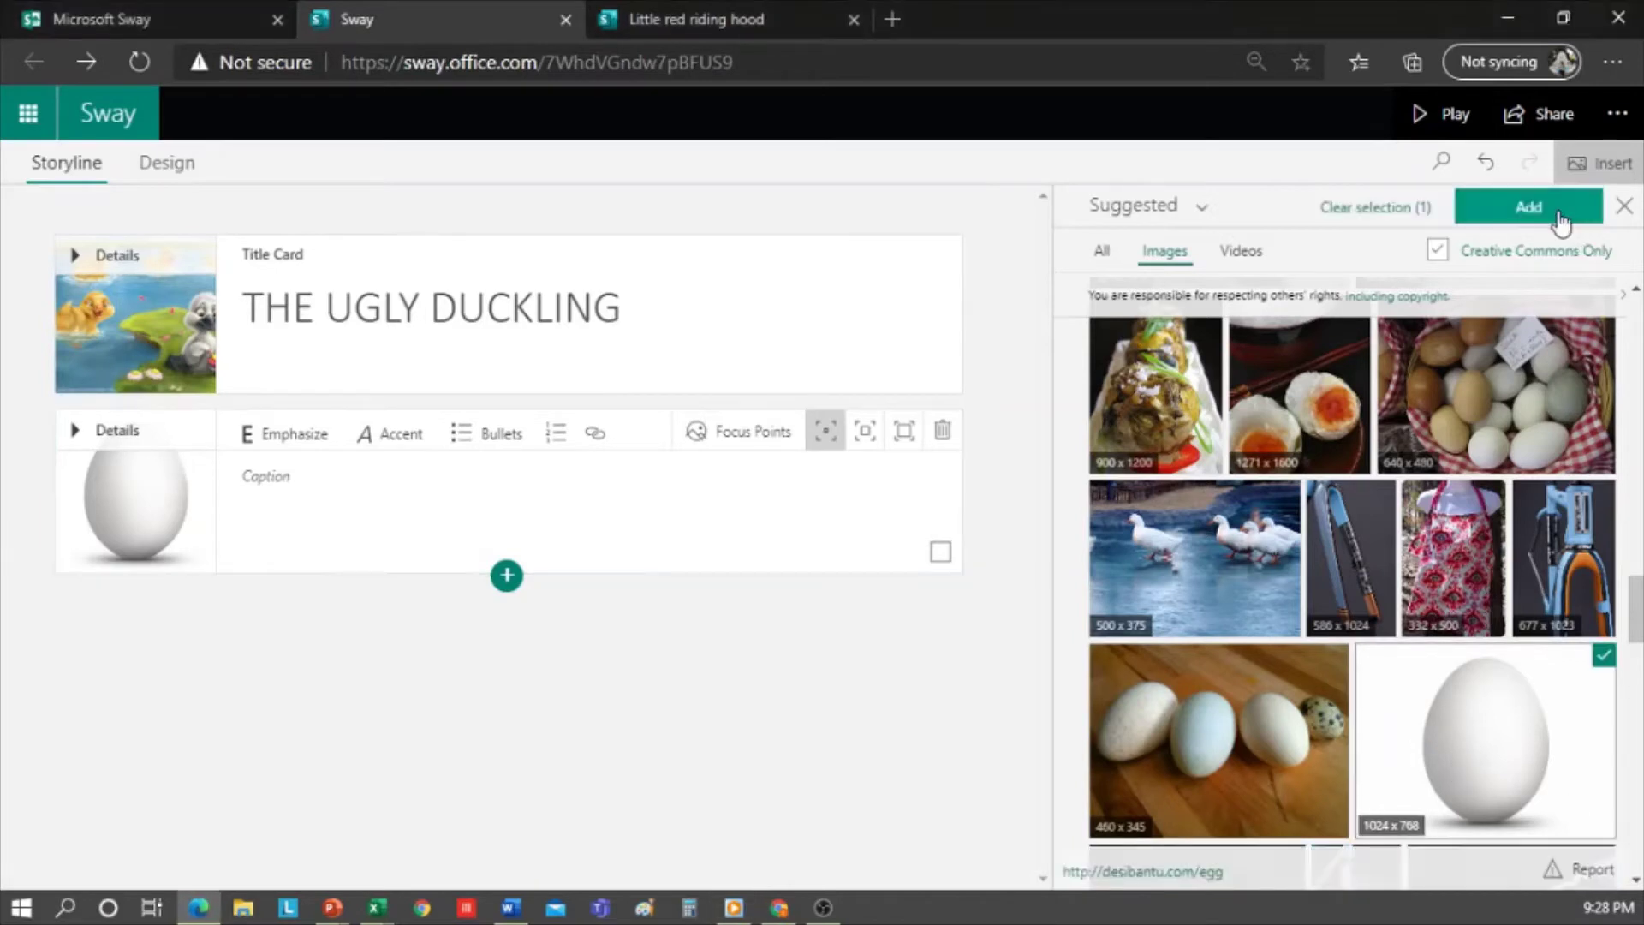
- Caption the egg card 'The Ugly Duckling broke the shell one summer day' and preview the design
left_click(272, 480)
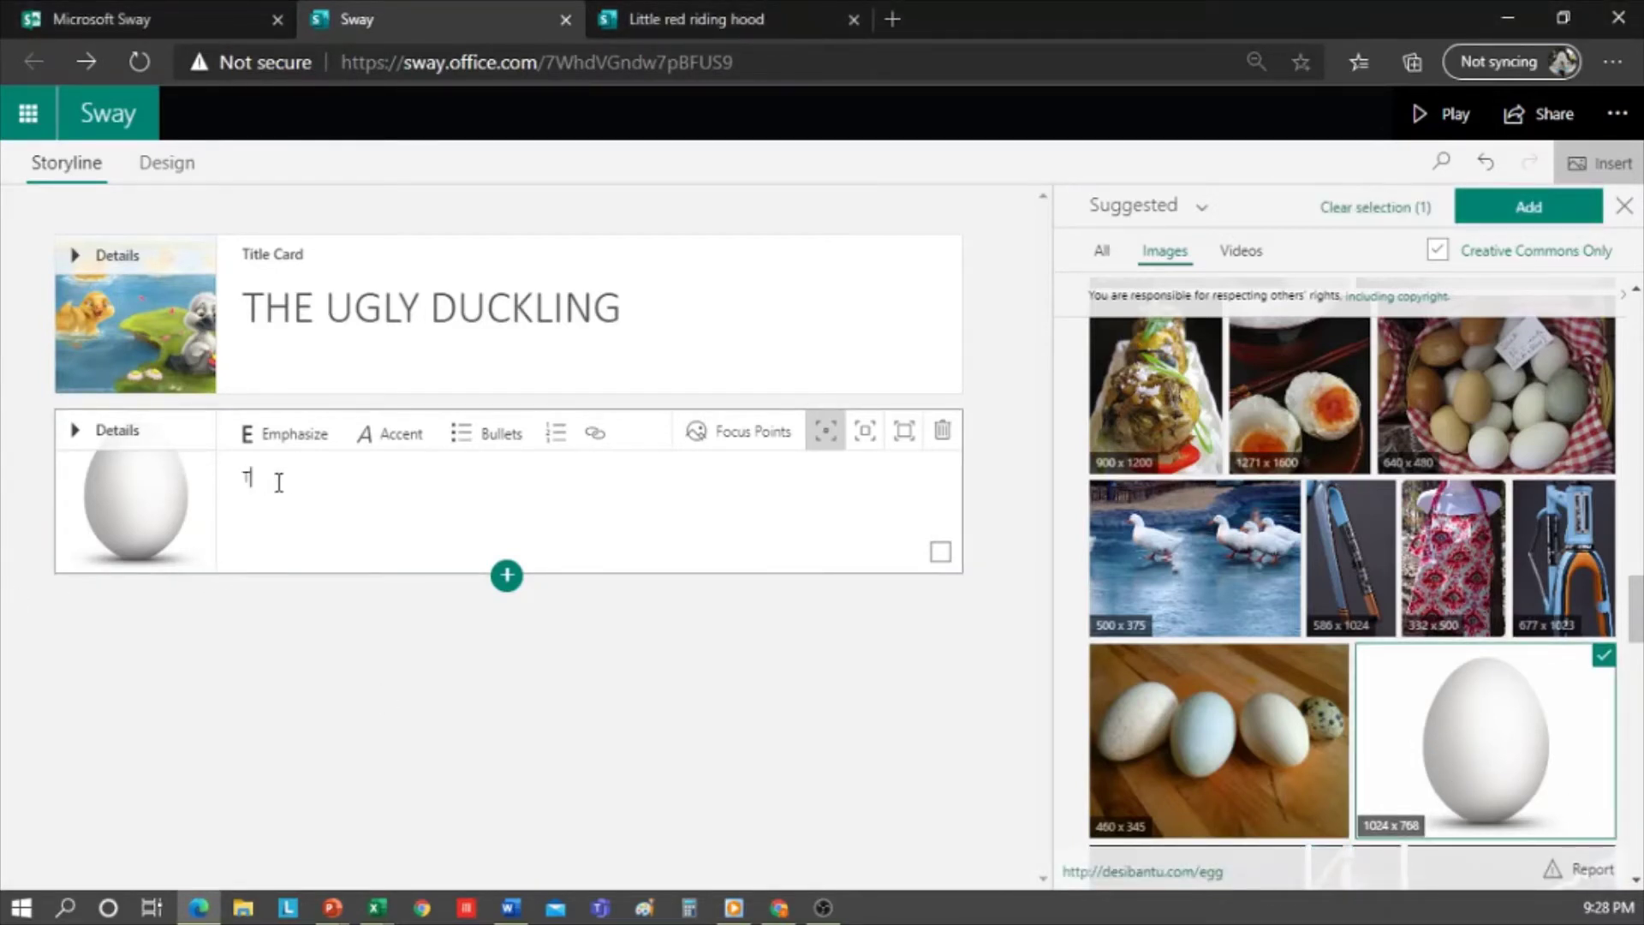
type("The Ugly Duckling broke the shell one summer day")
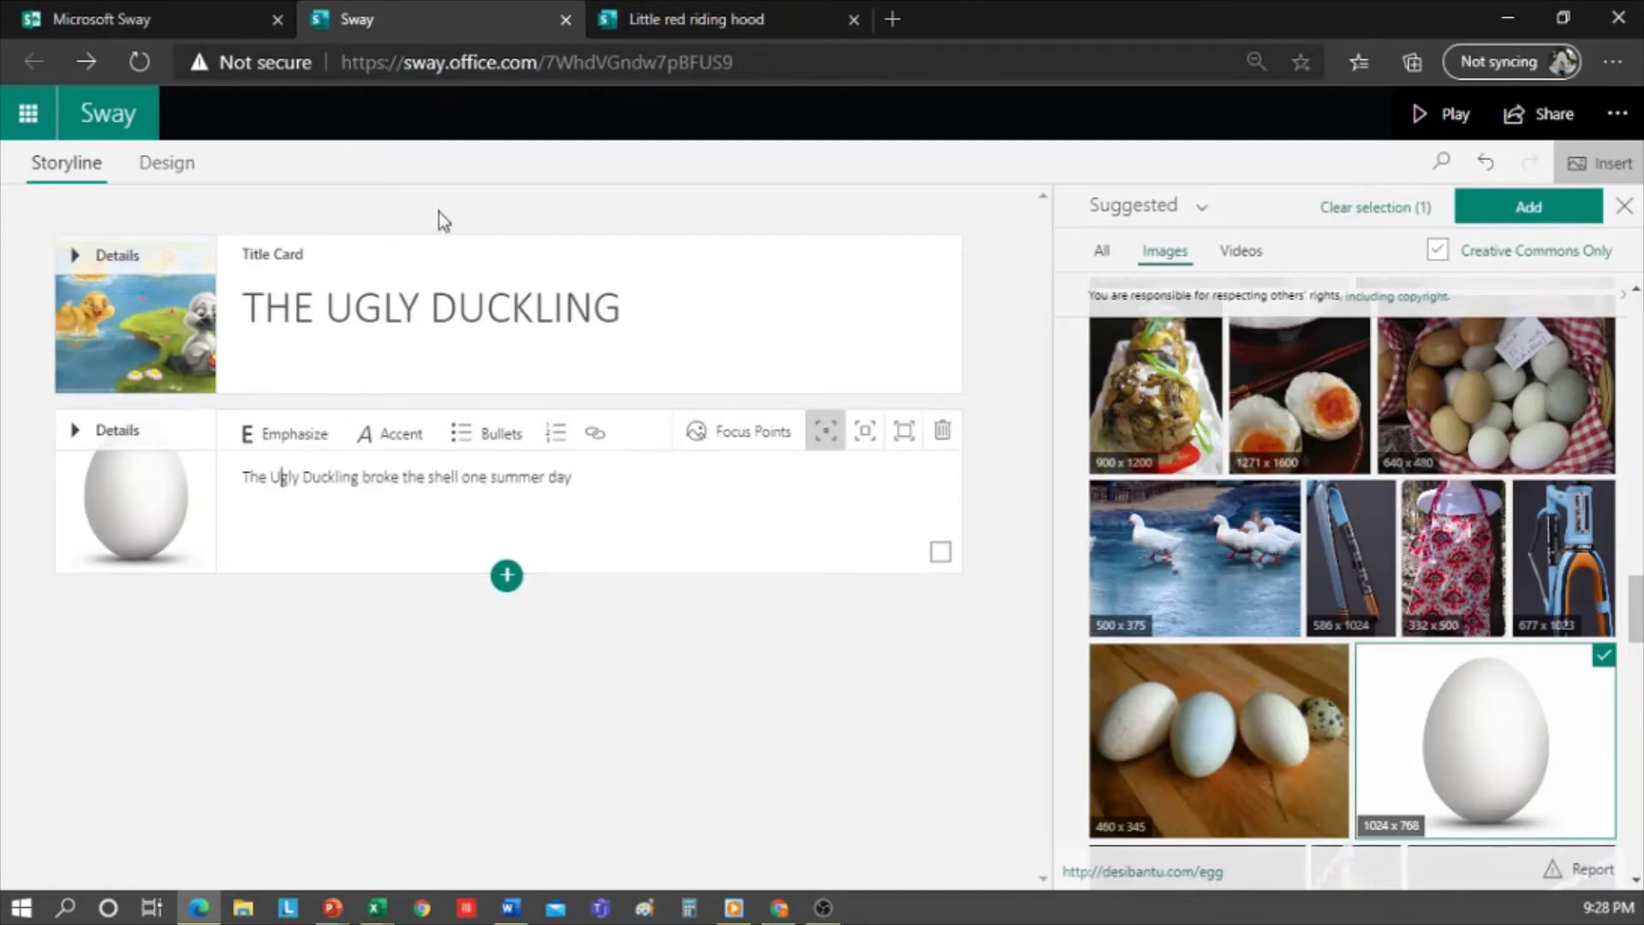
left_click(171, 165)
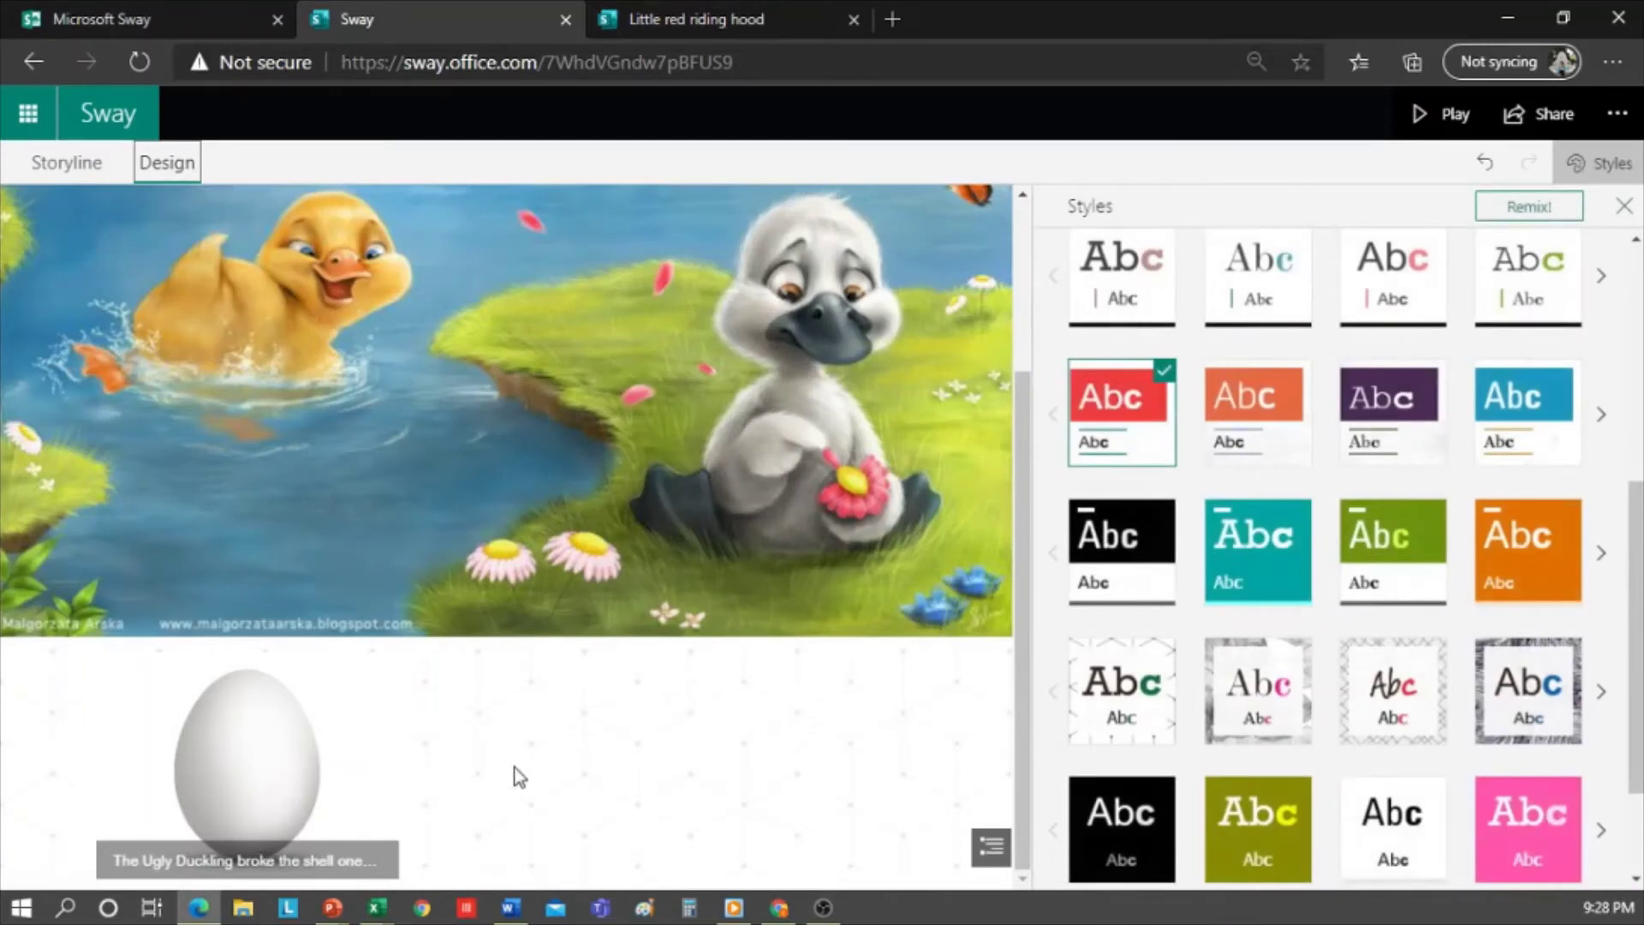
- Add a text card below the egg image and move the caption sentence into it
left_click(57, 171)
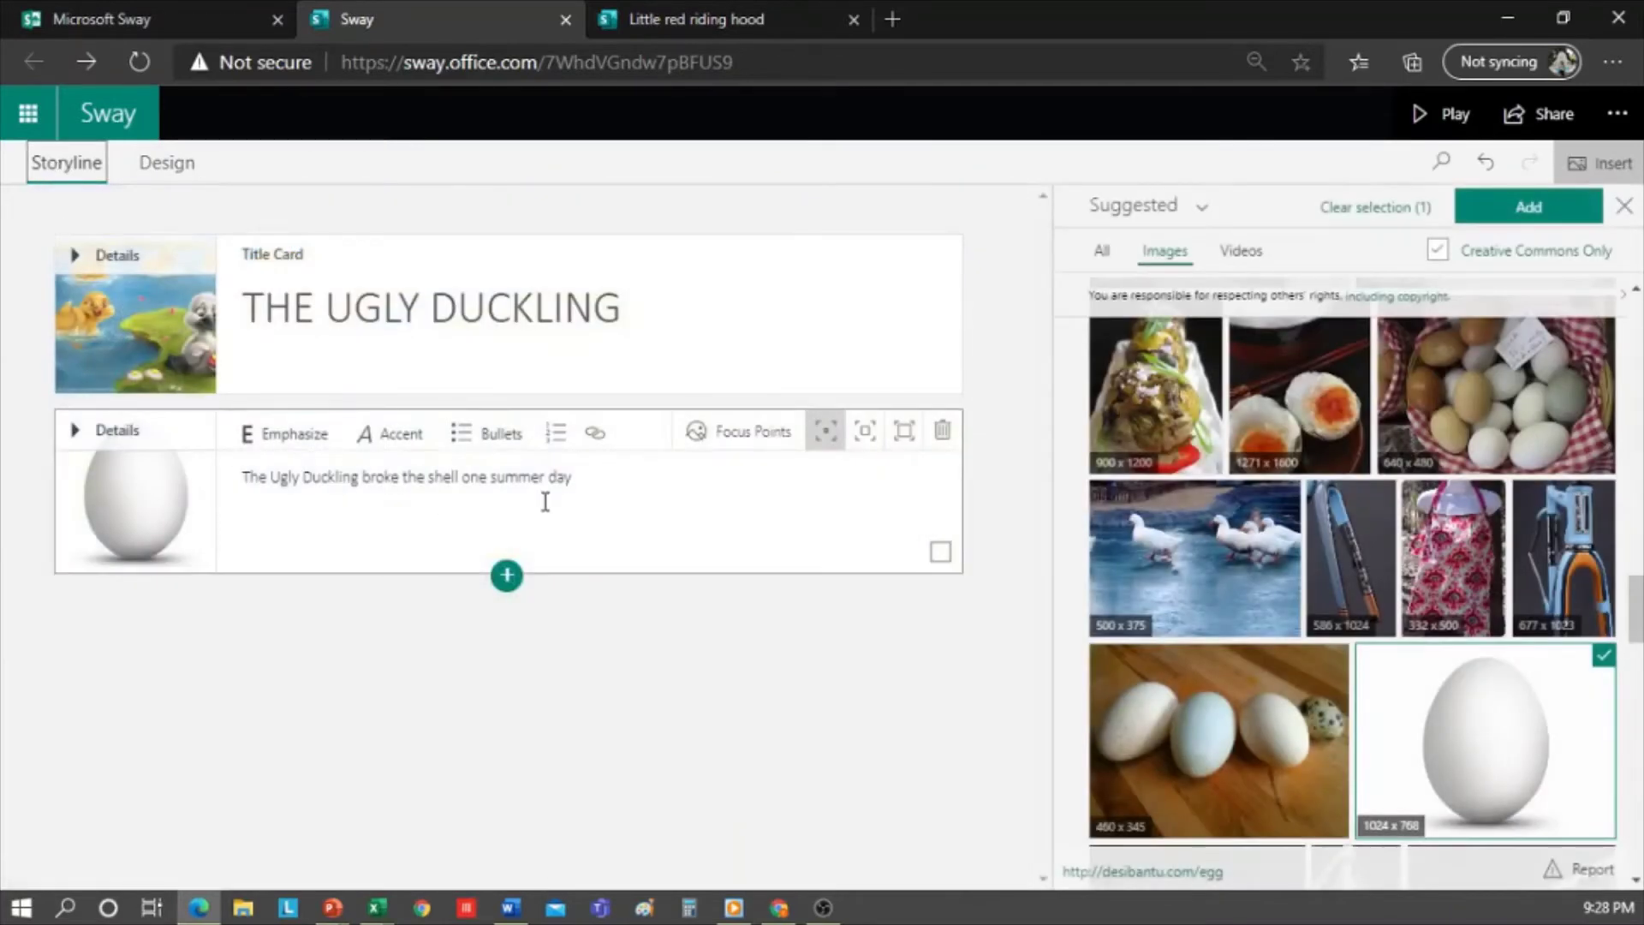
left_click(508, 579)
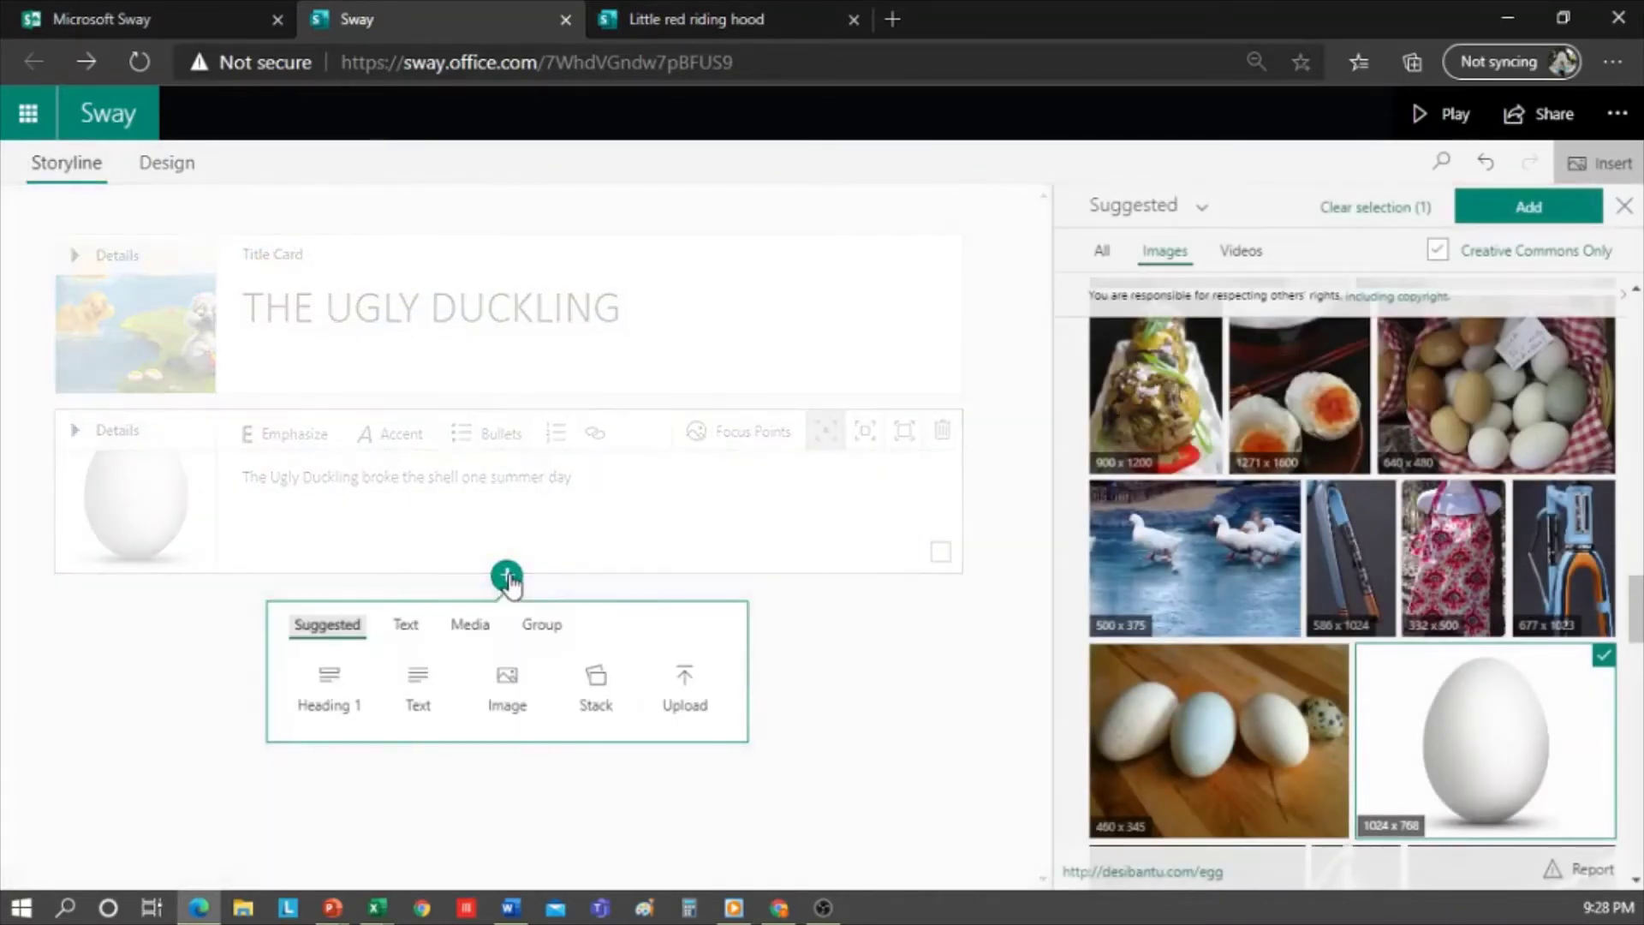
left_click(415, 673)
left_click_drag(591, 478, 224, 477)
key("BackSpace")
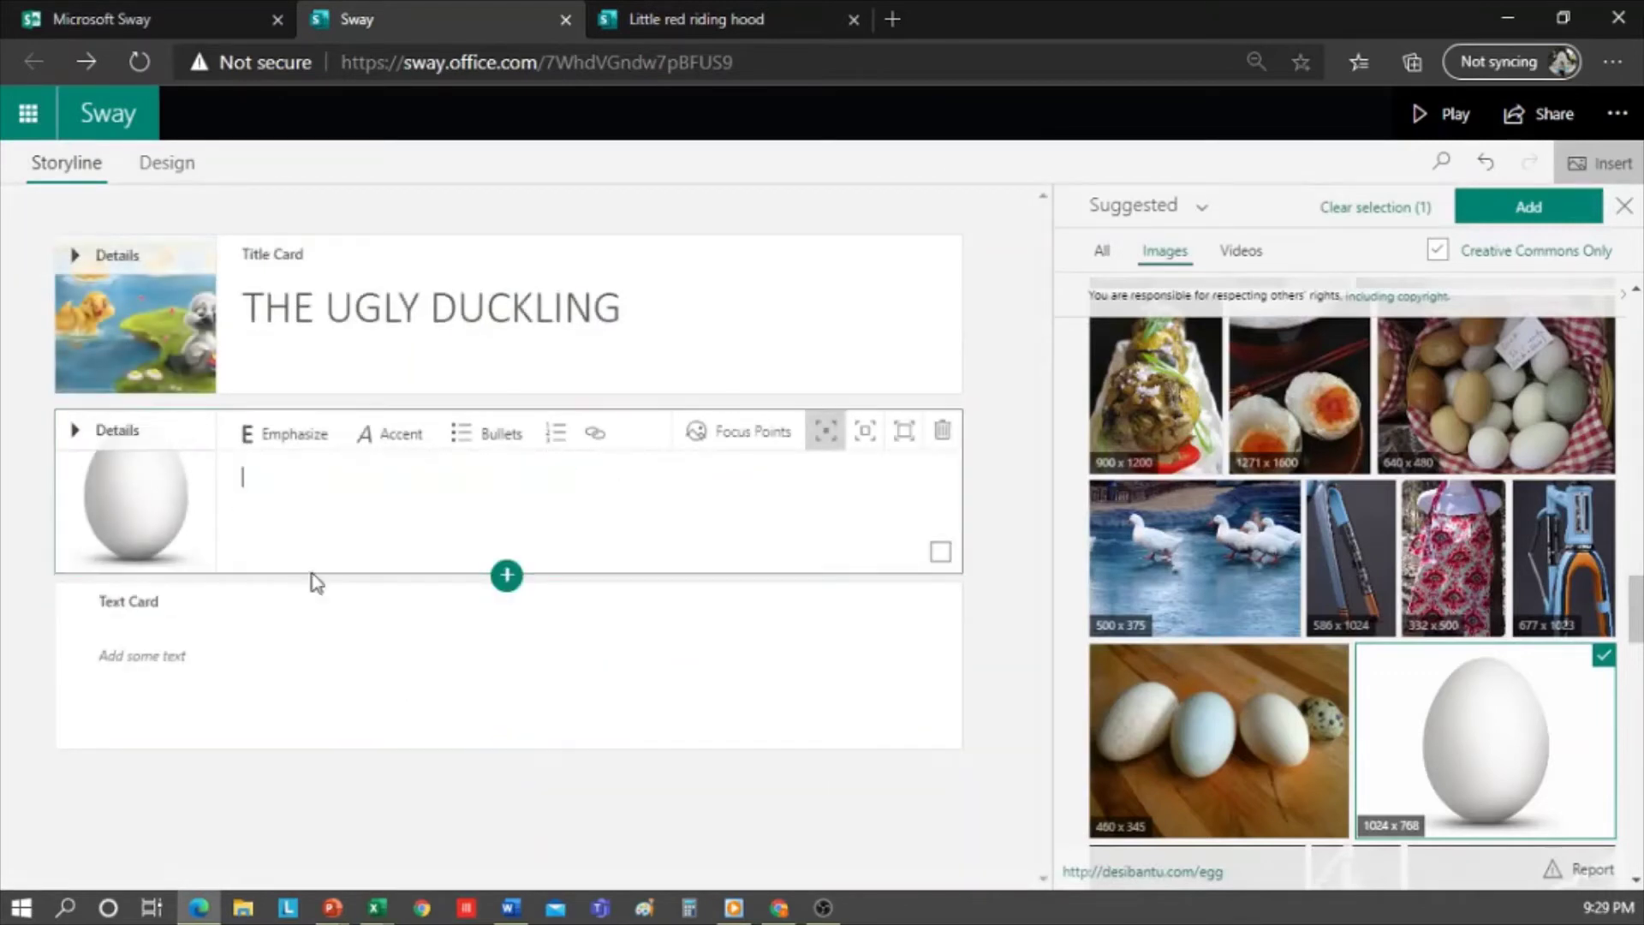
left_click(324, 658)
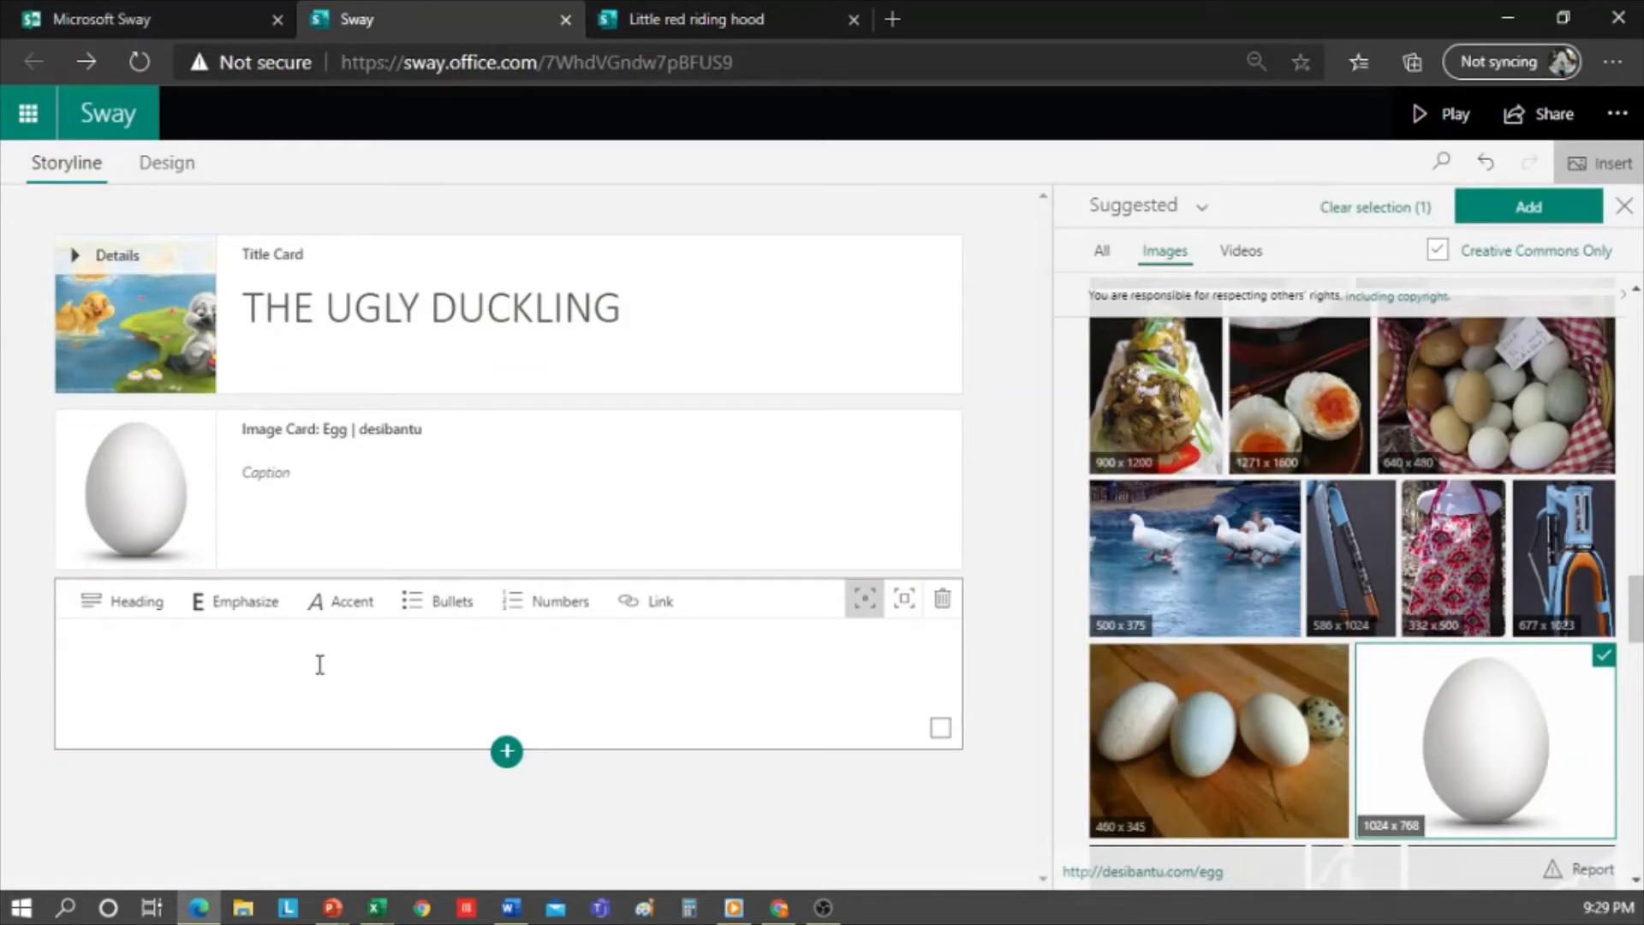
type("The Ugly Duckling broke the shell one summer day")
- Emphasize the moved sentence in bold
left_click_drag(465, 649, 90, 627)
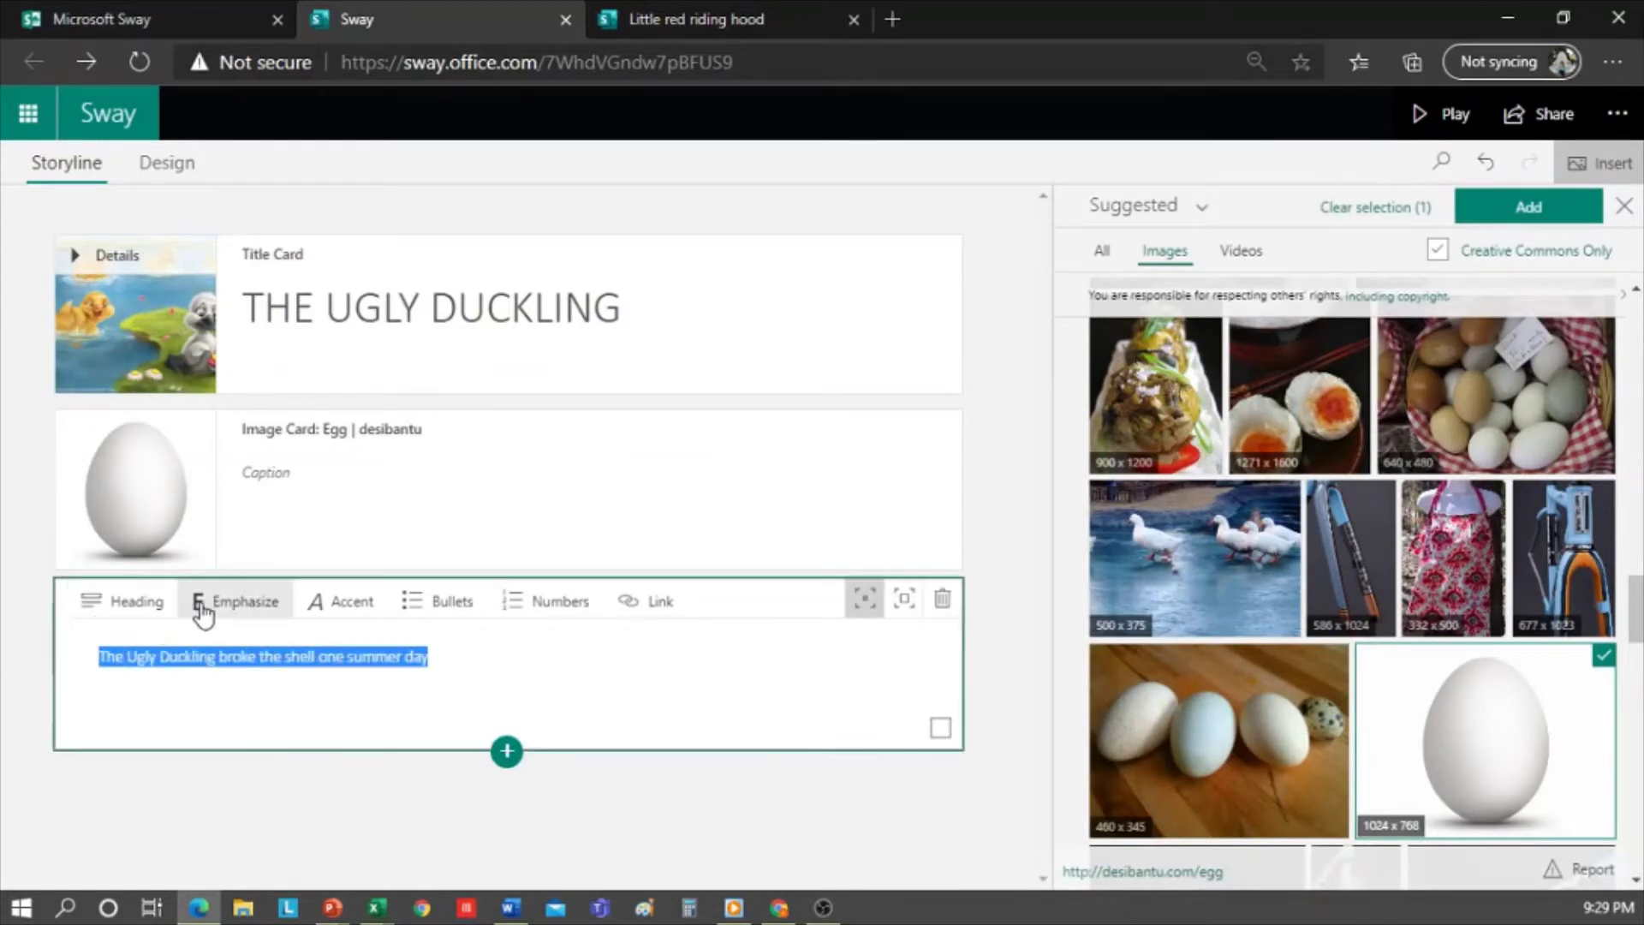
left_click(227, 610)
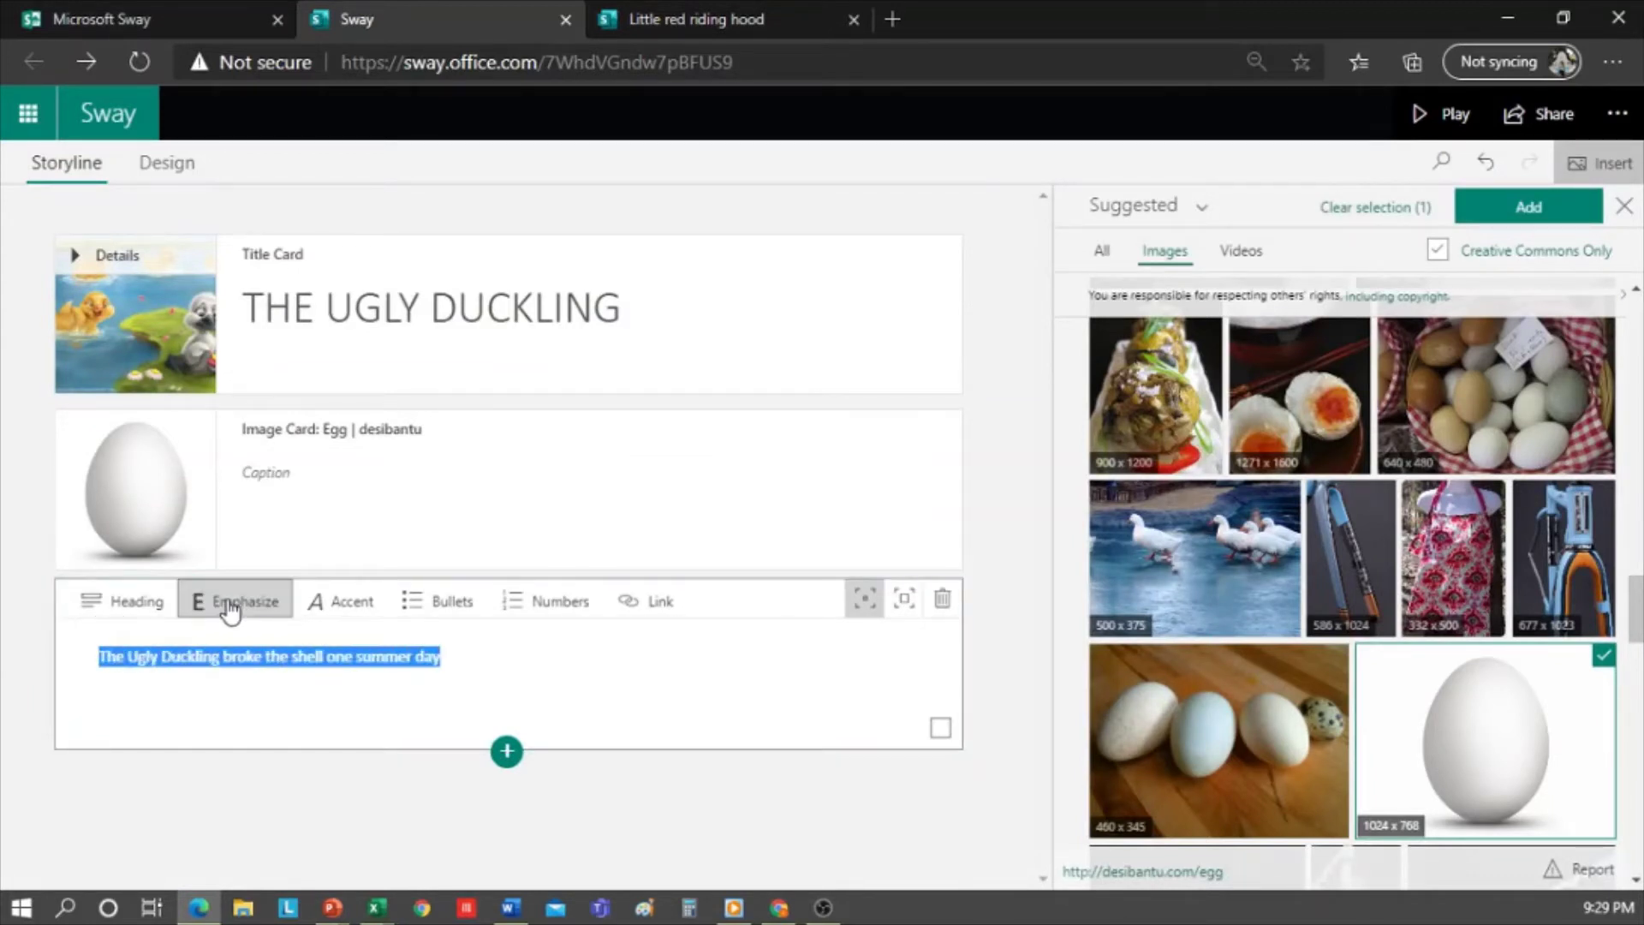
left_click(525, 774)
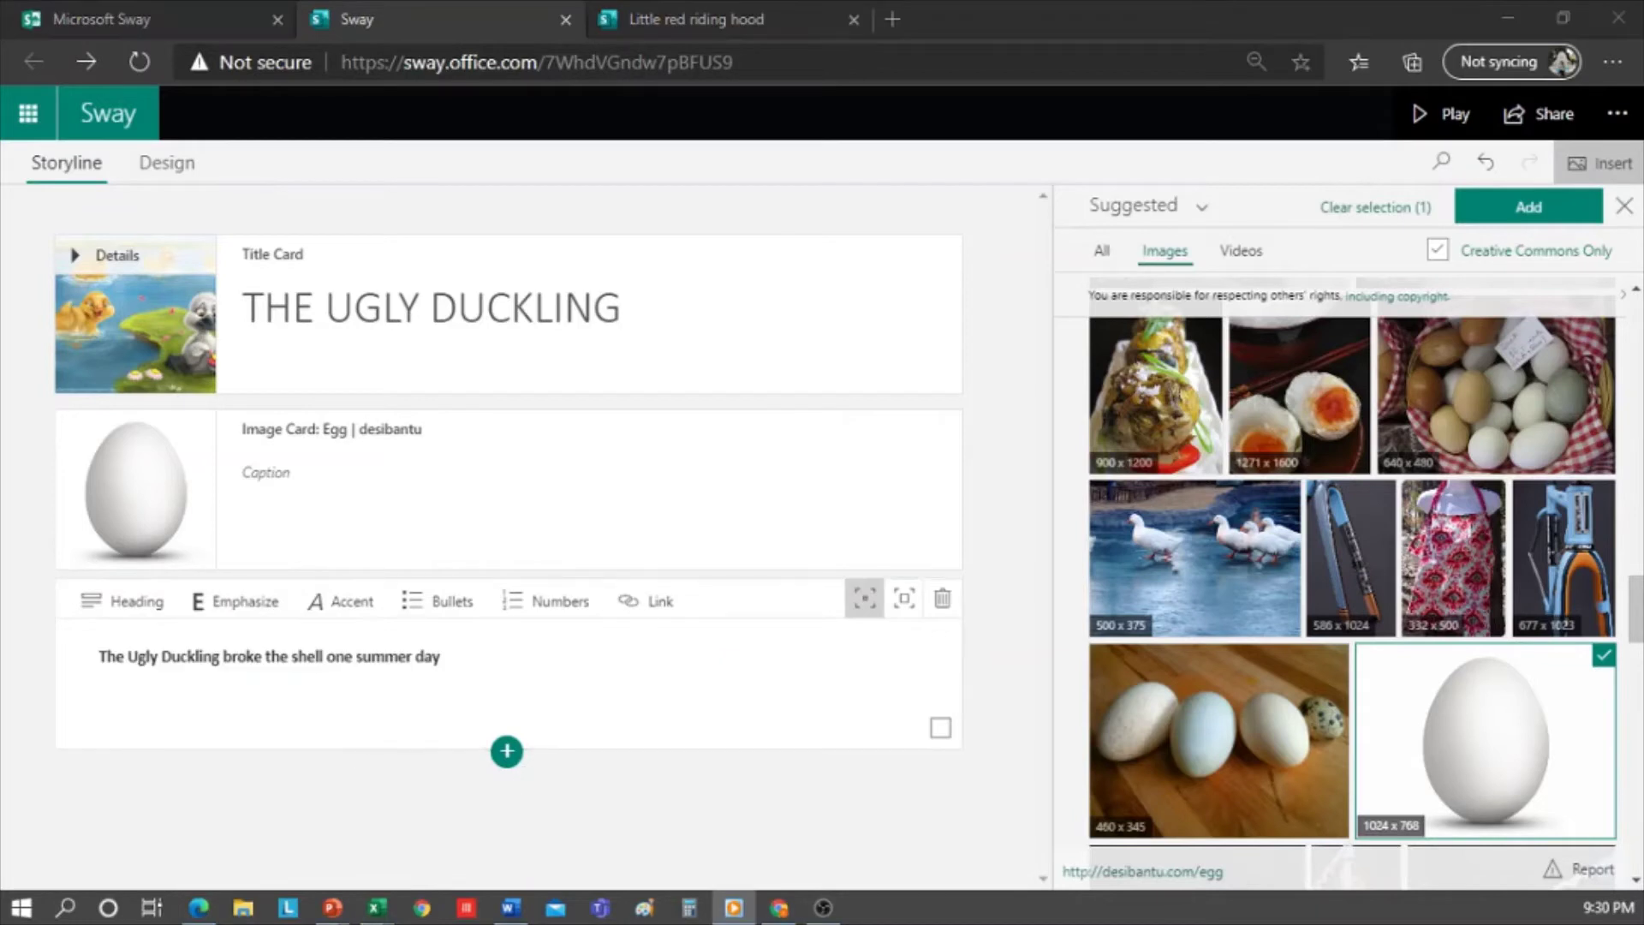
left_click(514, 761)
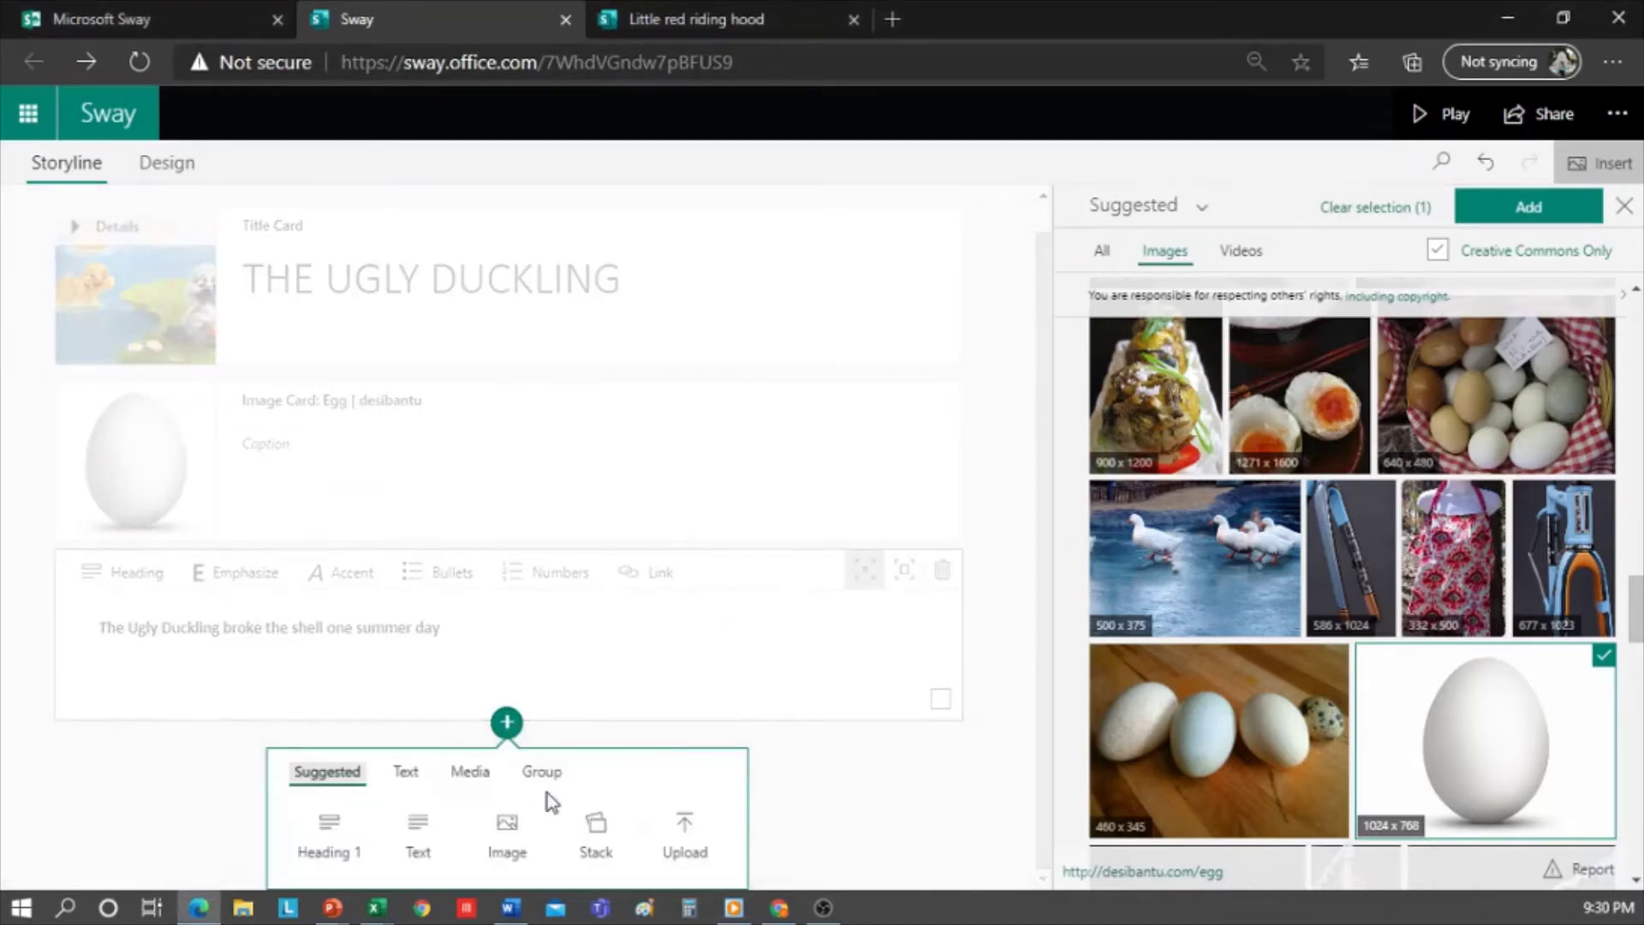
left_click(542, 773)
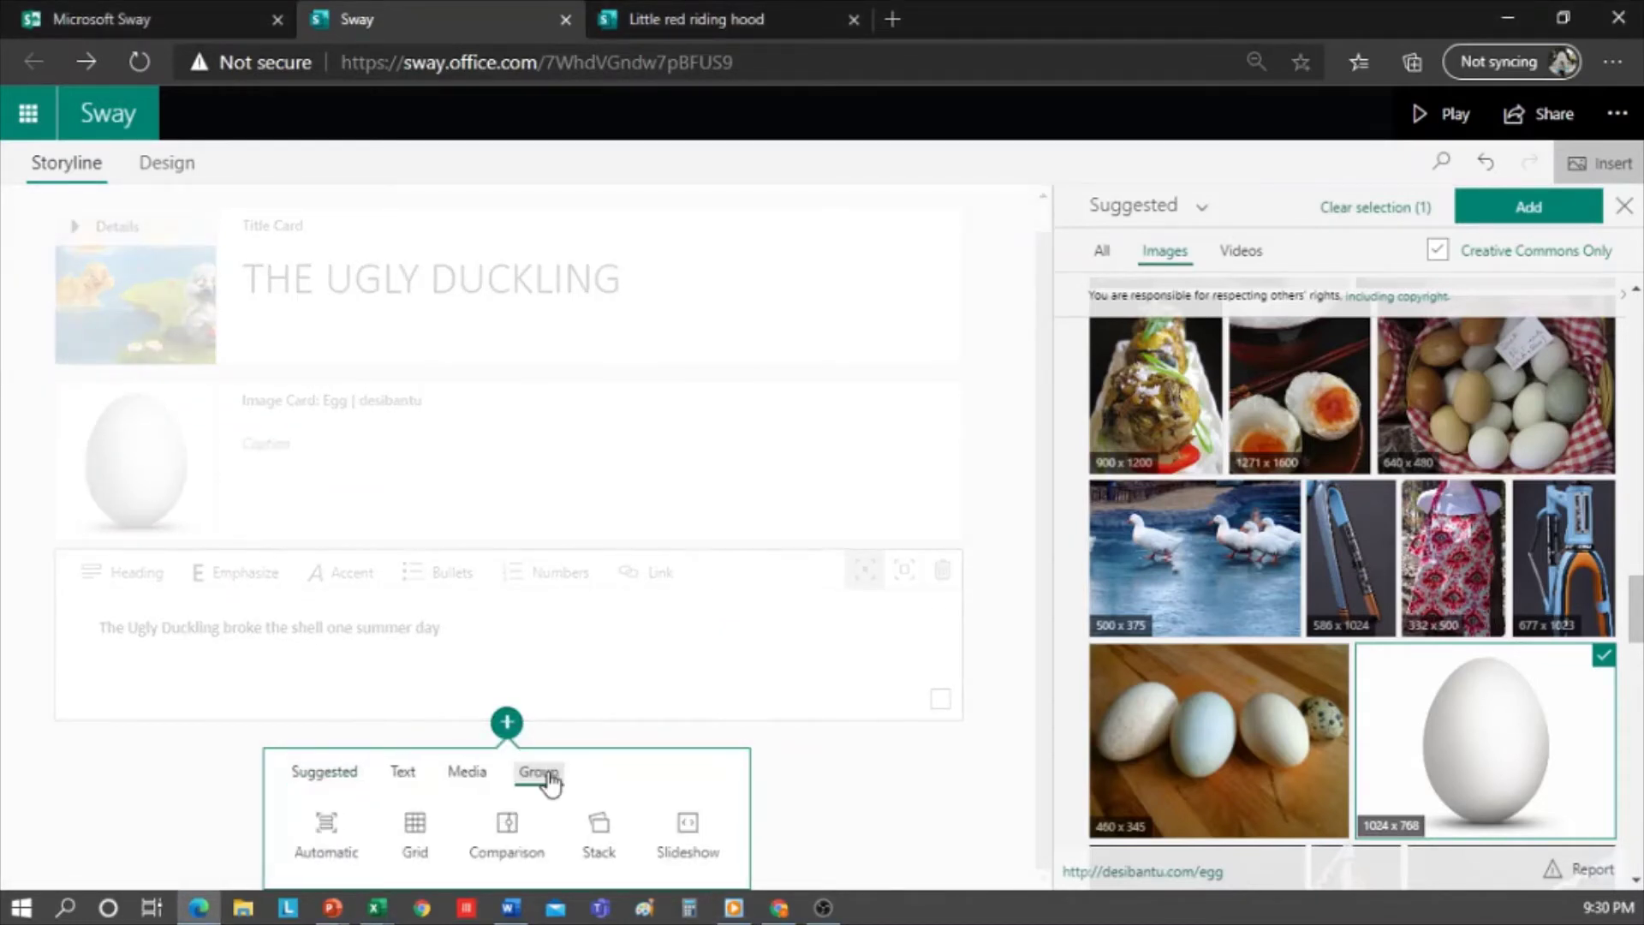
- Insert a Comparison group and place the duckling-on-lily-pads picture in its first slot
left_click(506, 829)
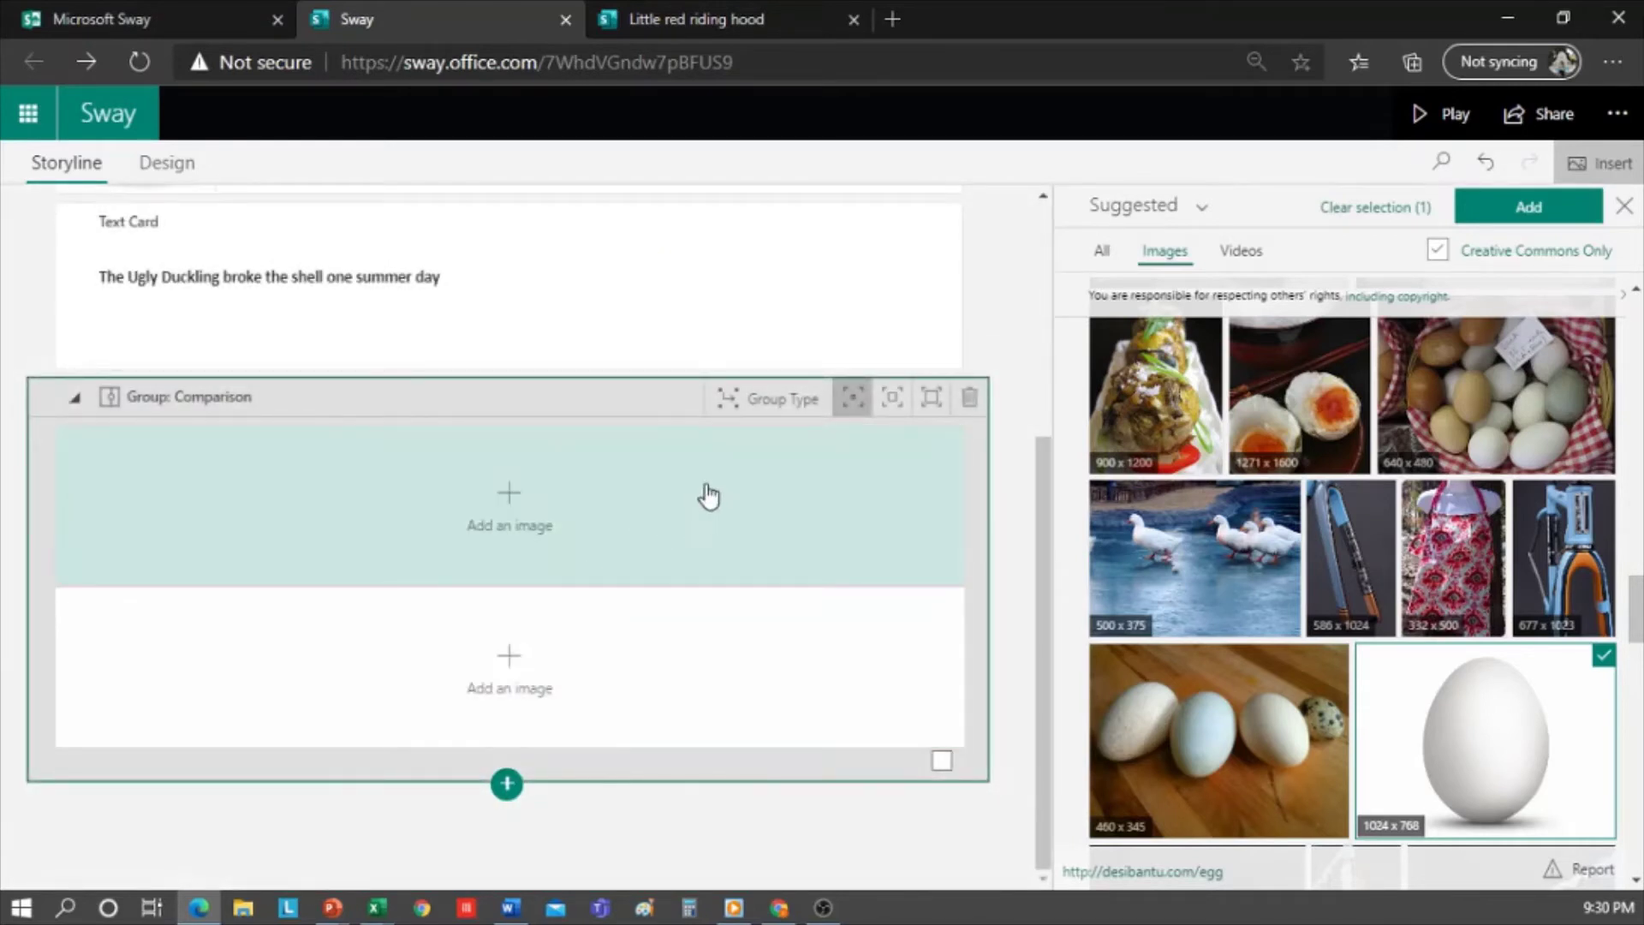
left_click(709, 493)
left_click(1396, 223)
left_click(1478, 207)
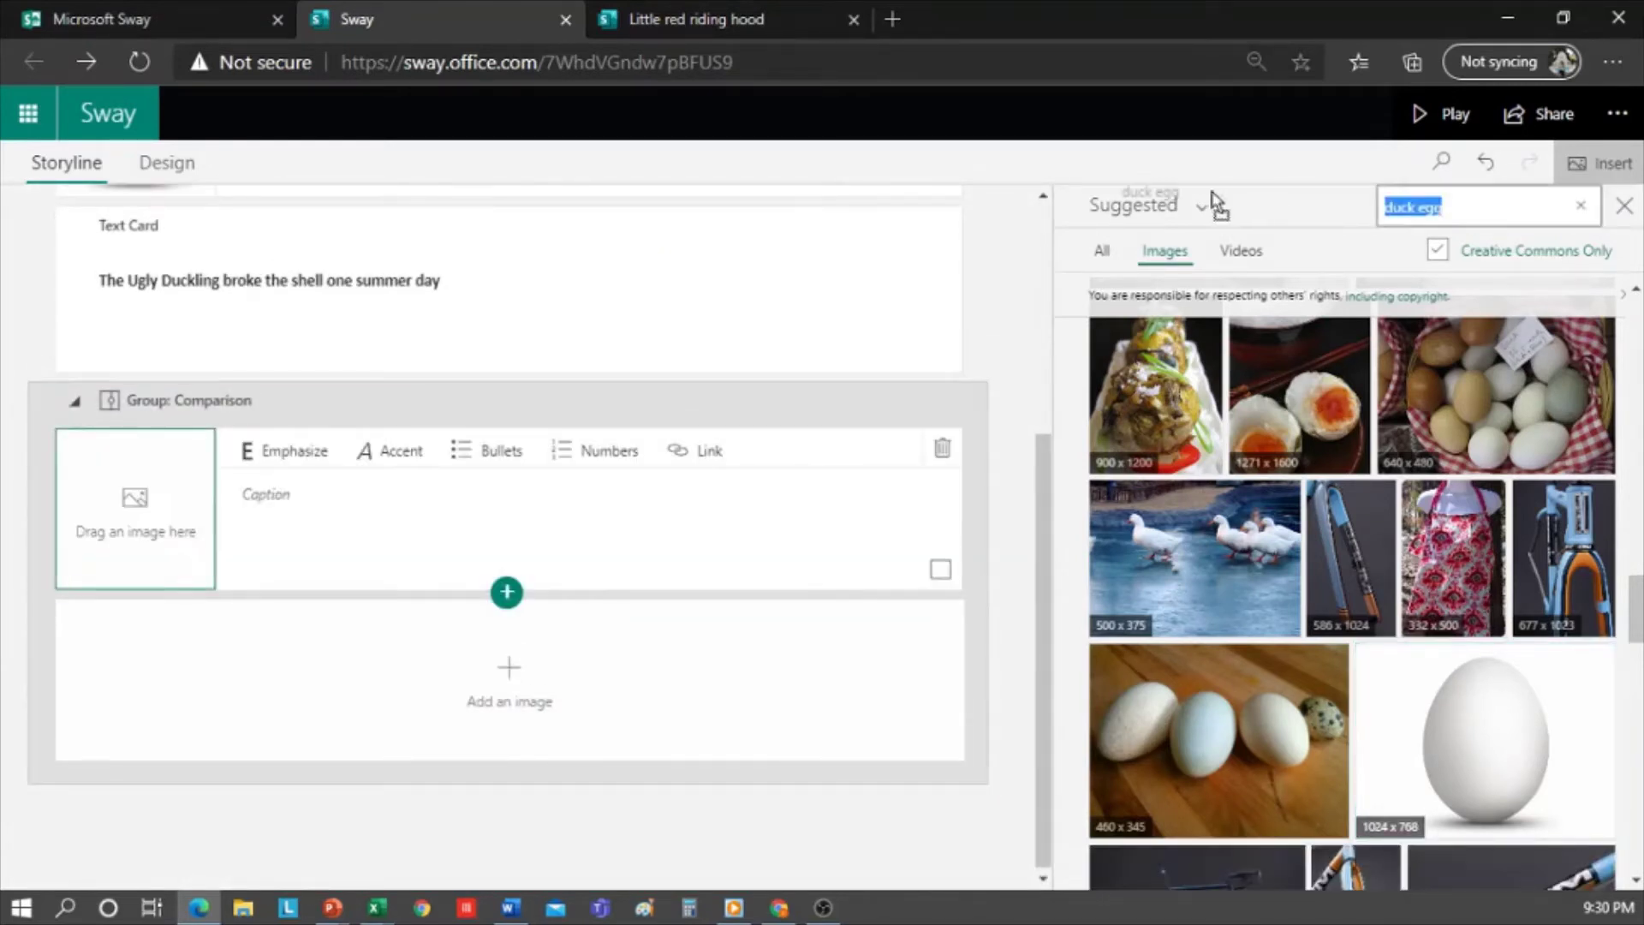
type("THE UGLY DUCKLING")
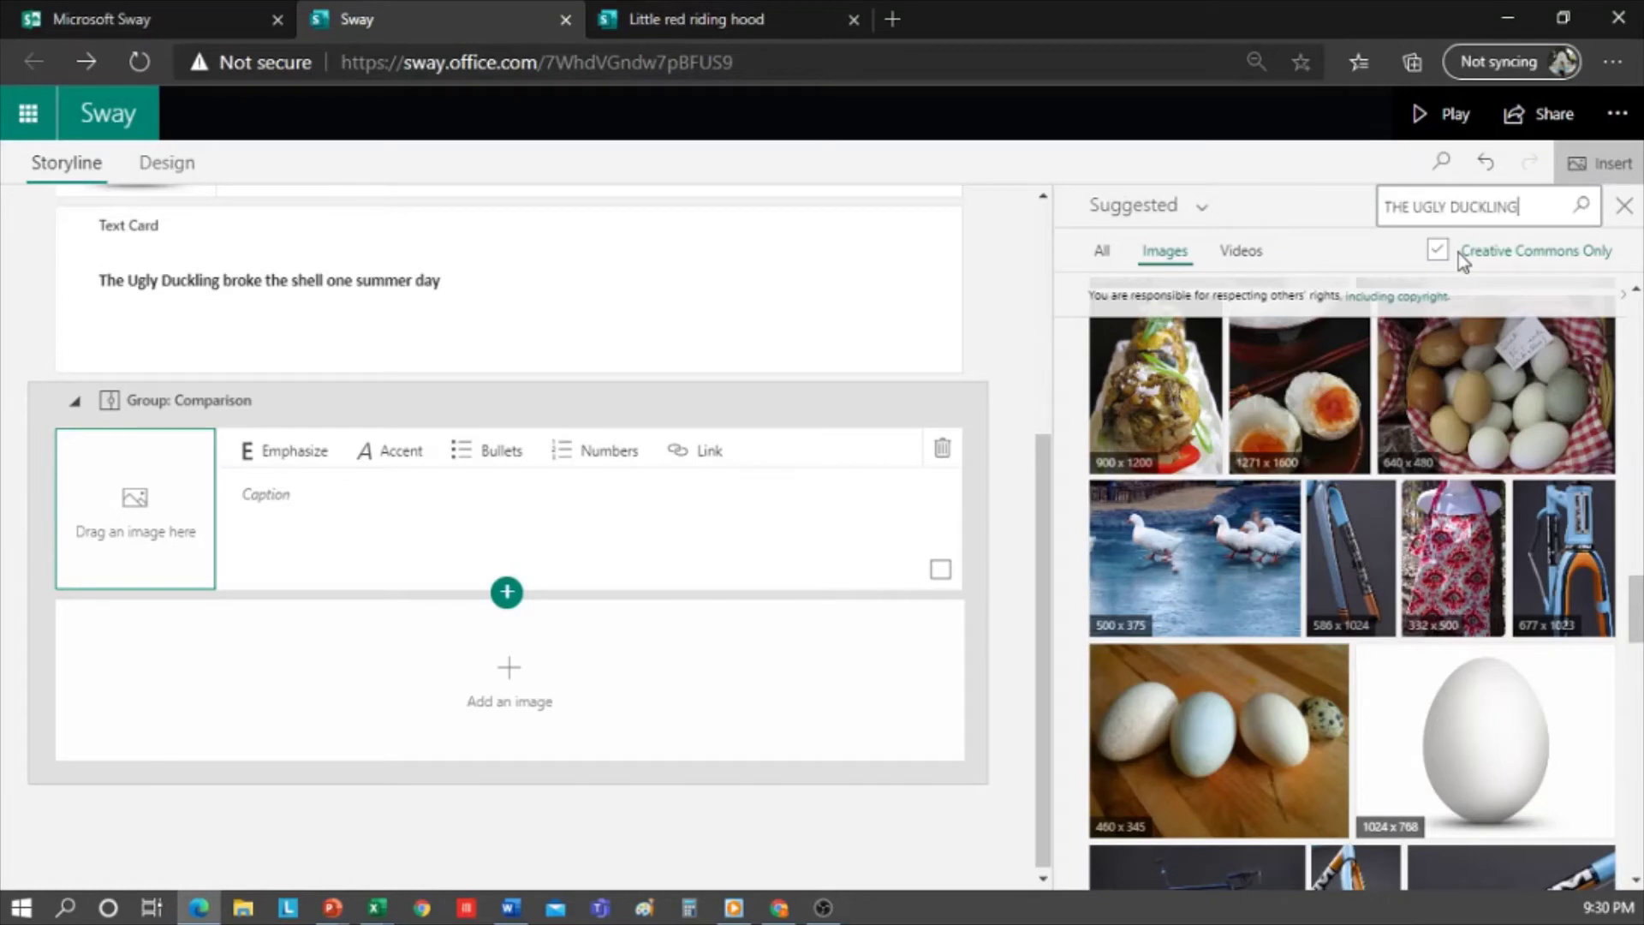
key("Return")
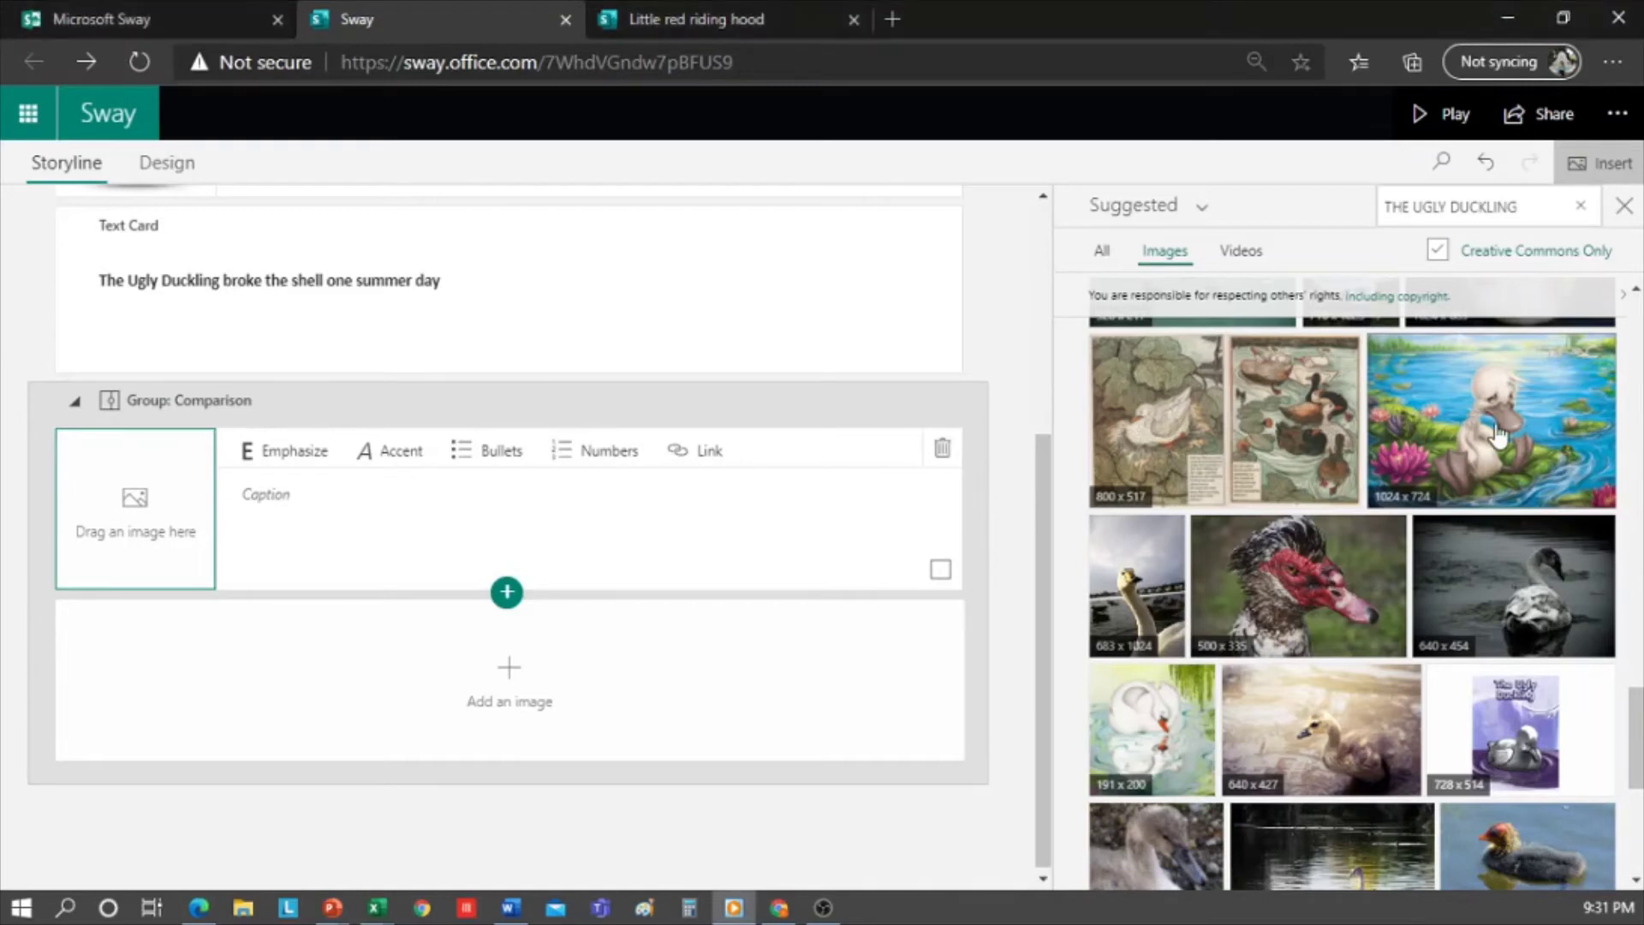
left_click(1499, 433)
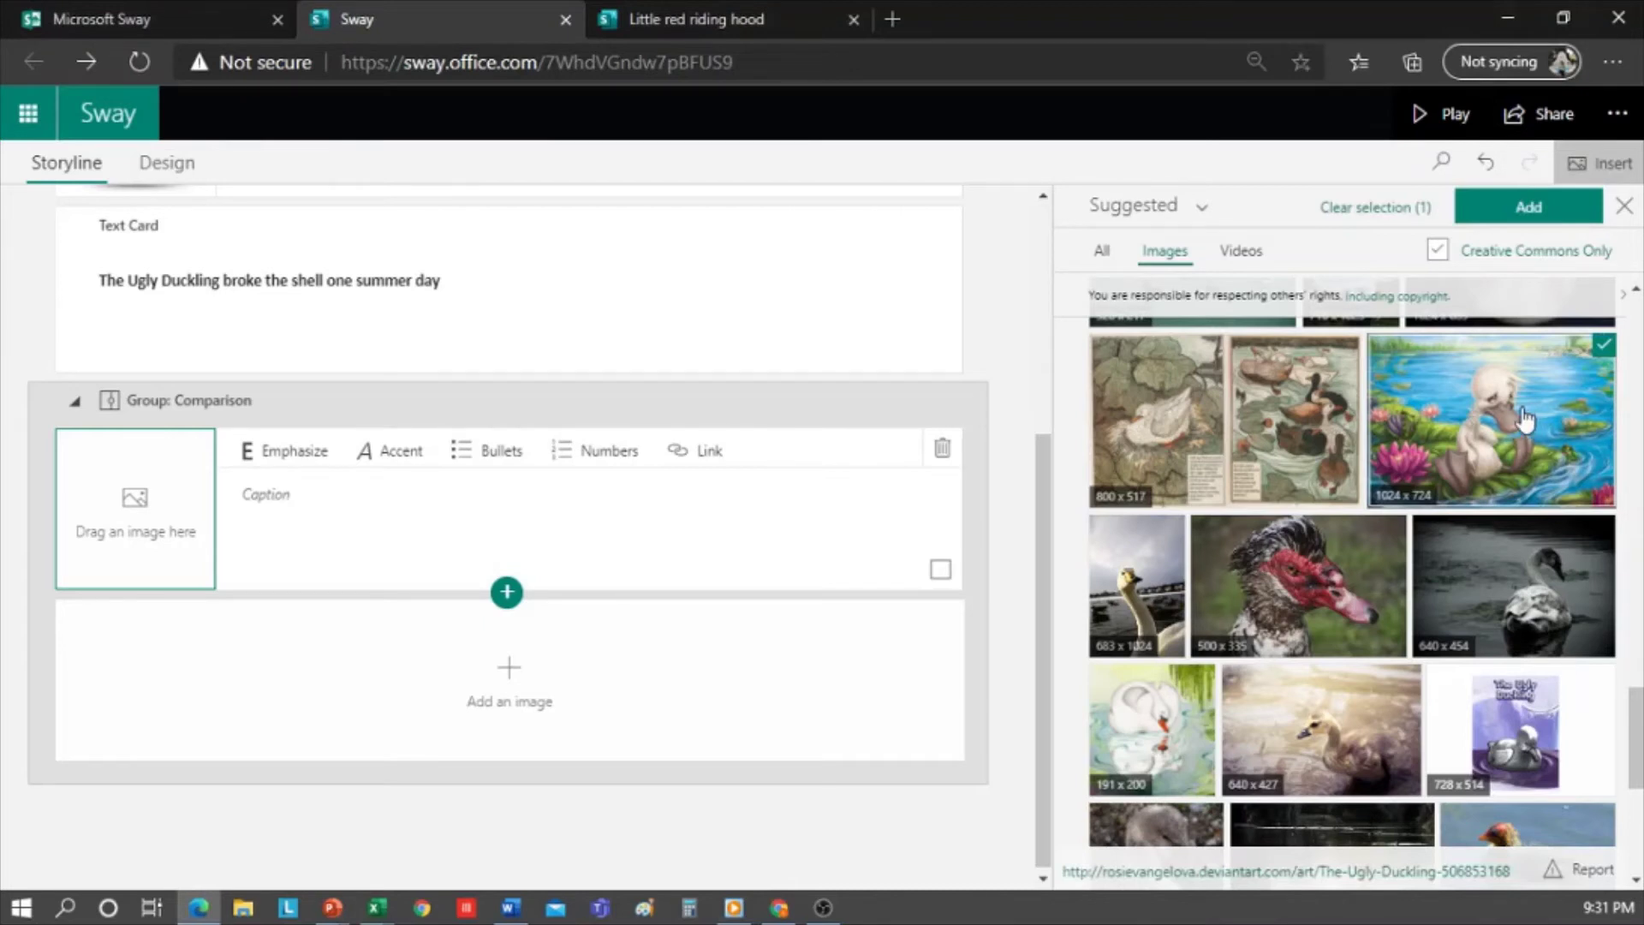
left_click_drag(1524, 420, 419, 502)
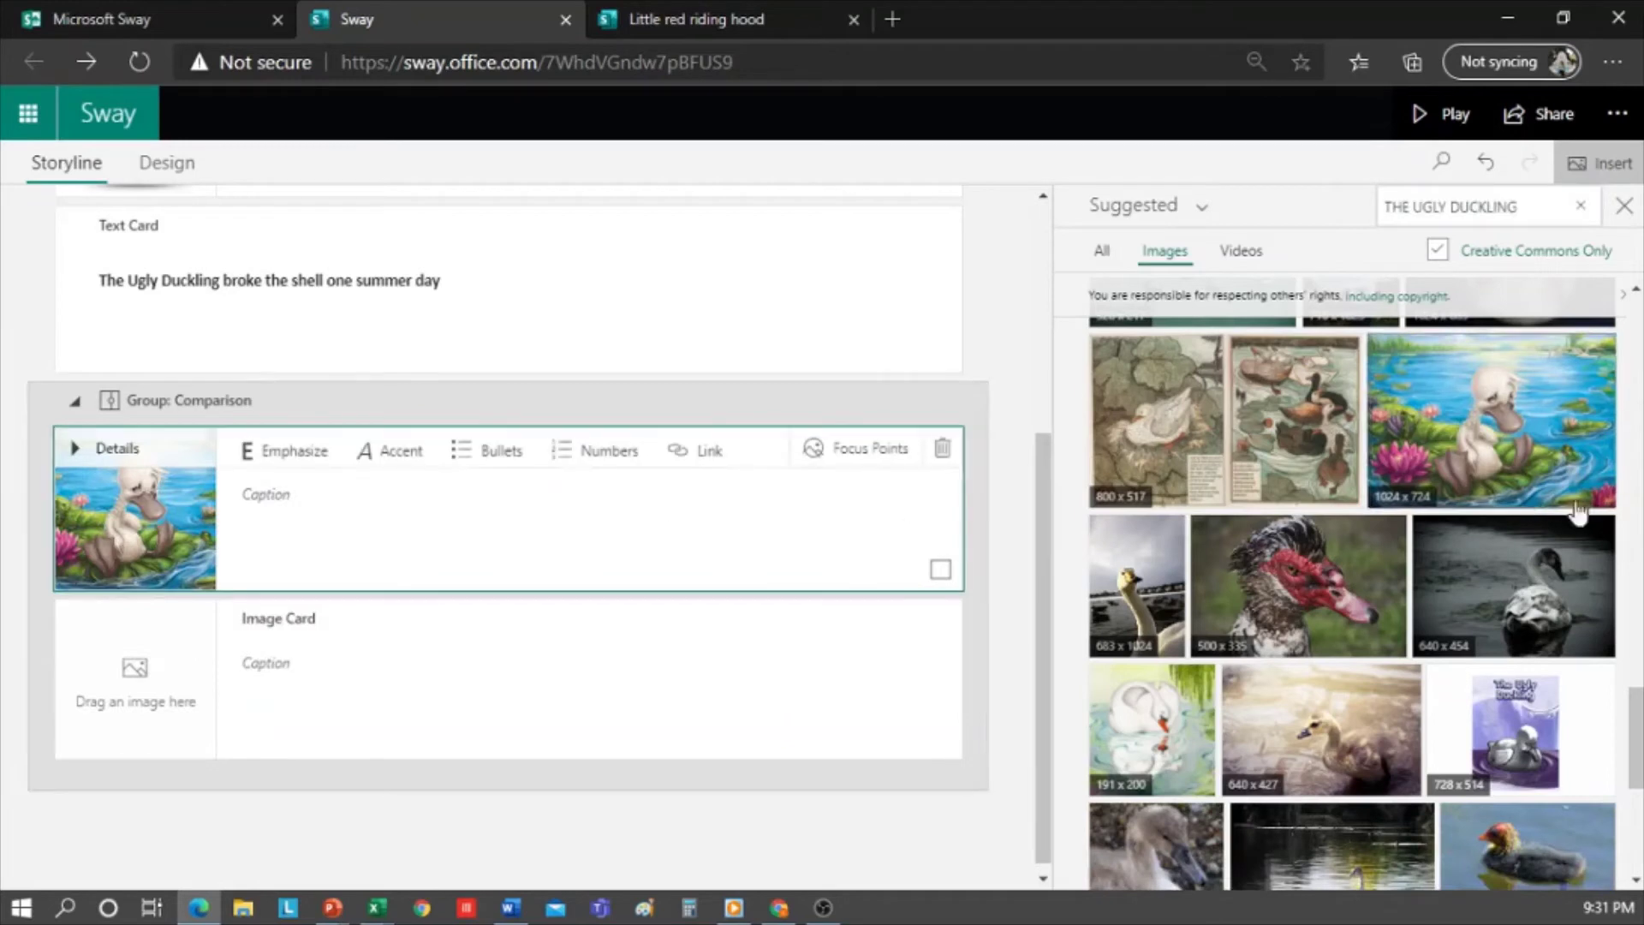
- Put the white swan picture into the comparison's second slot
left_click(1174, 738)
left_click(1579, 207)
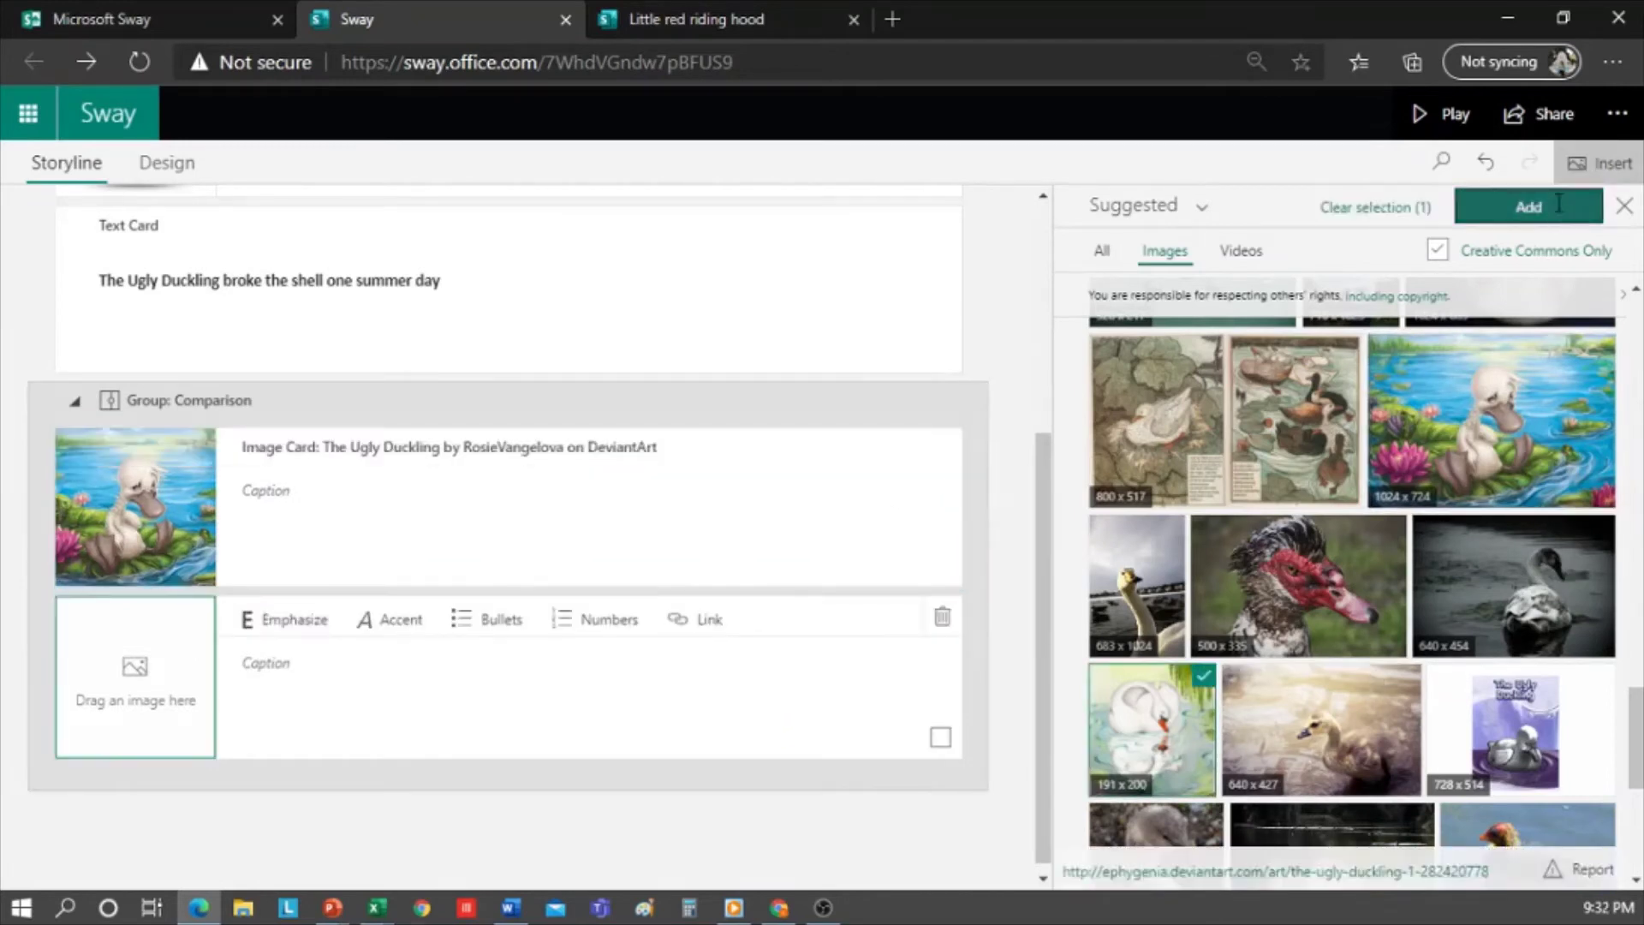
left_click_drag(70, 719, 184, 484)
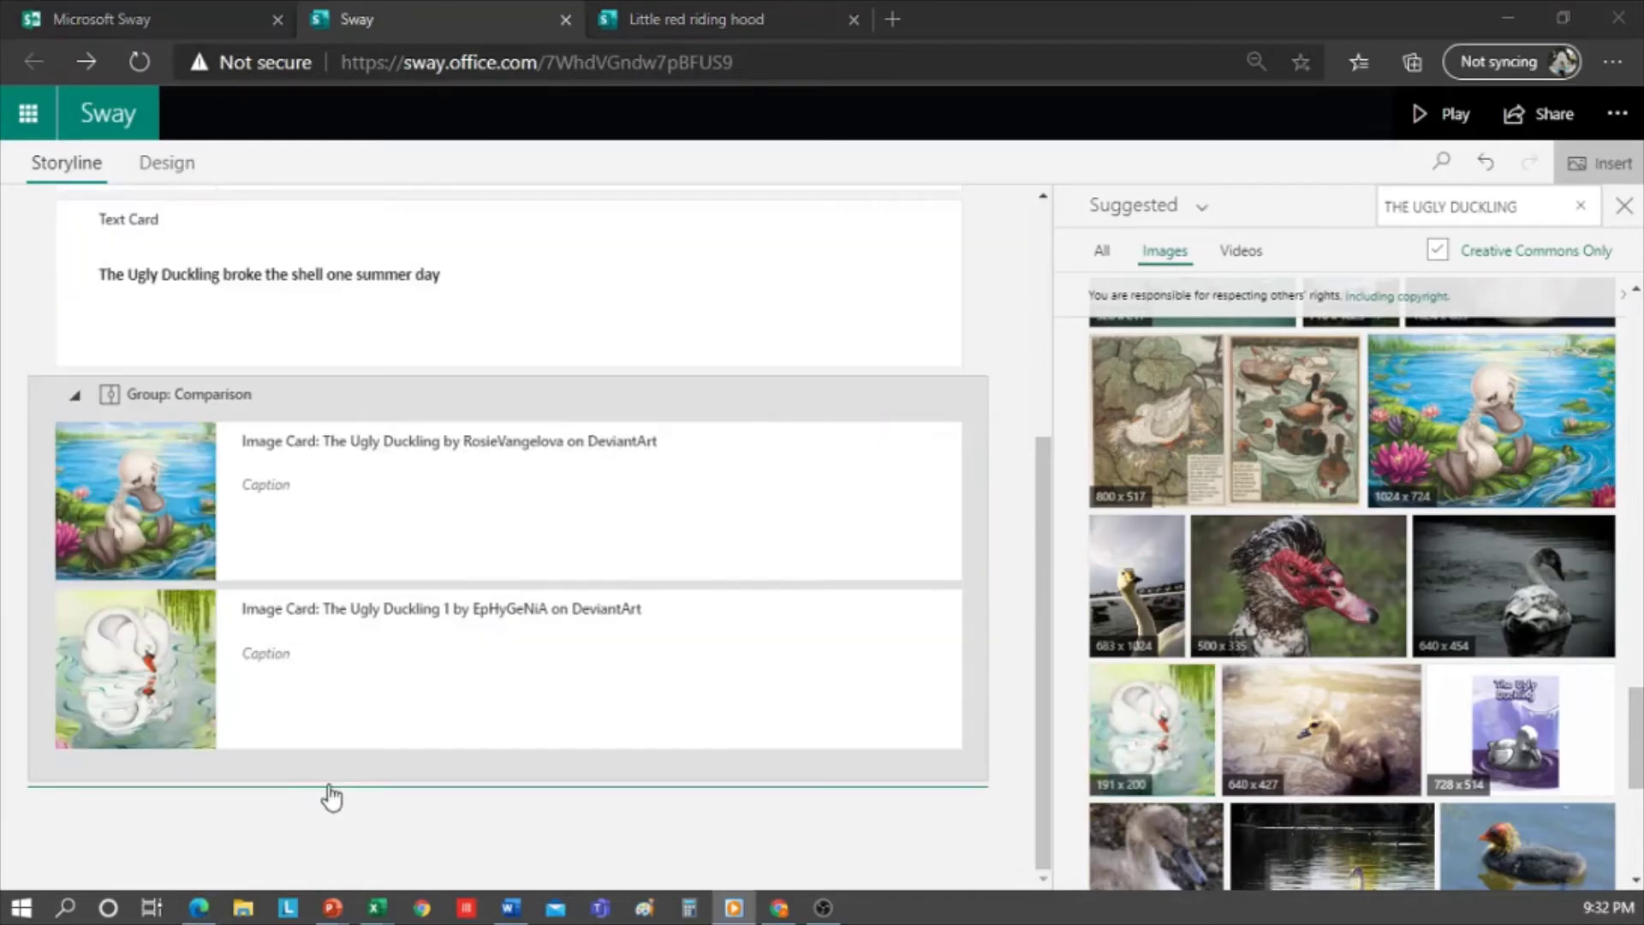
left_click(171, 510)
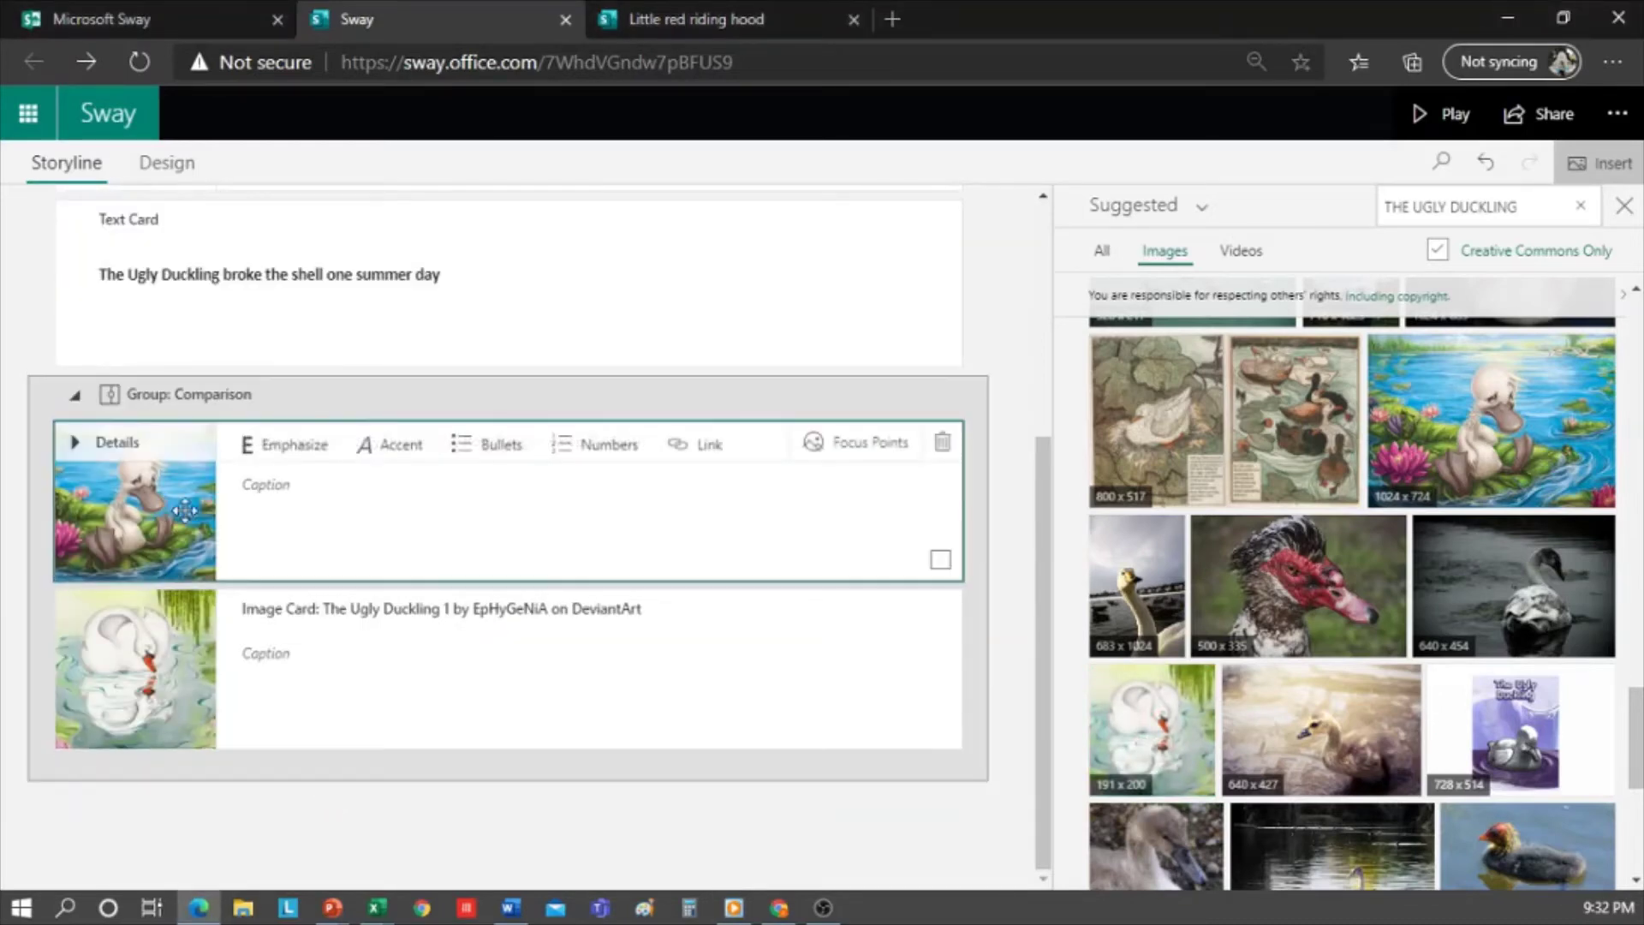
- Mark the duckling, swan, title and egg images as 'The entire image is important'
left_click(856, 444)
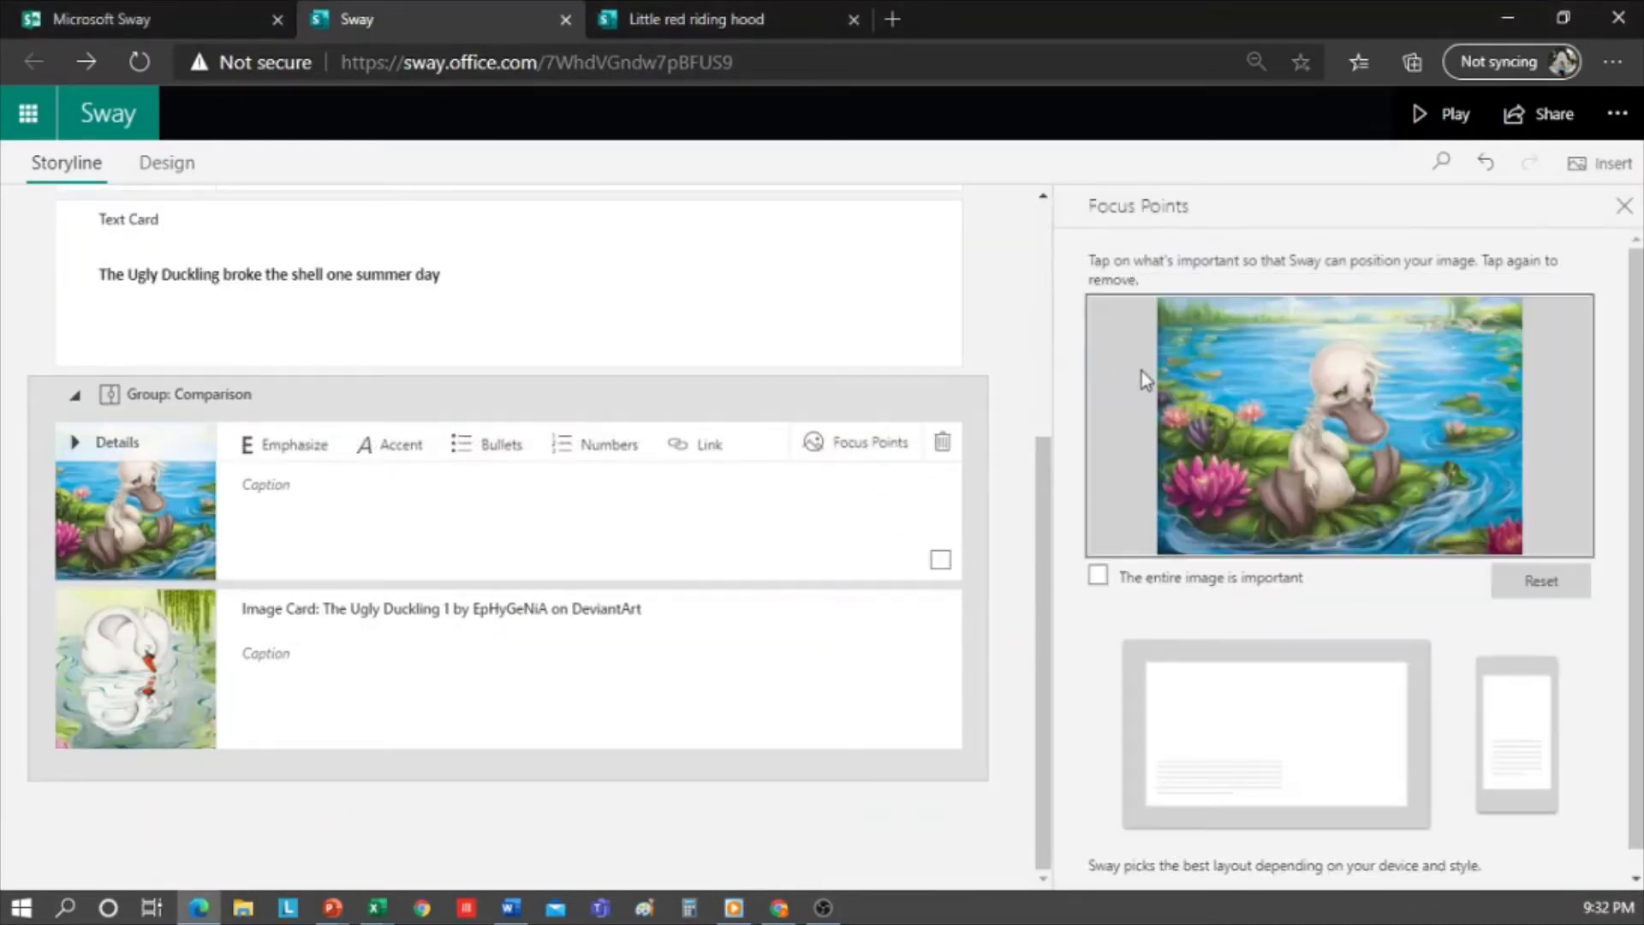
left_click(1100, 576)
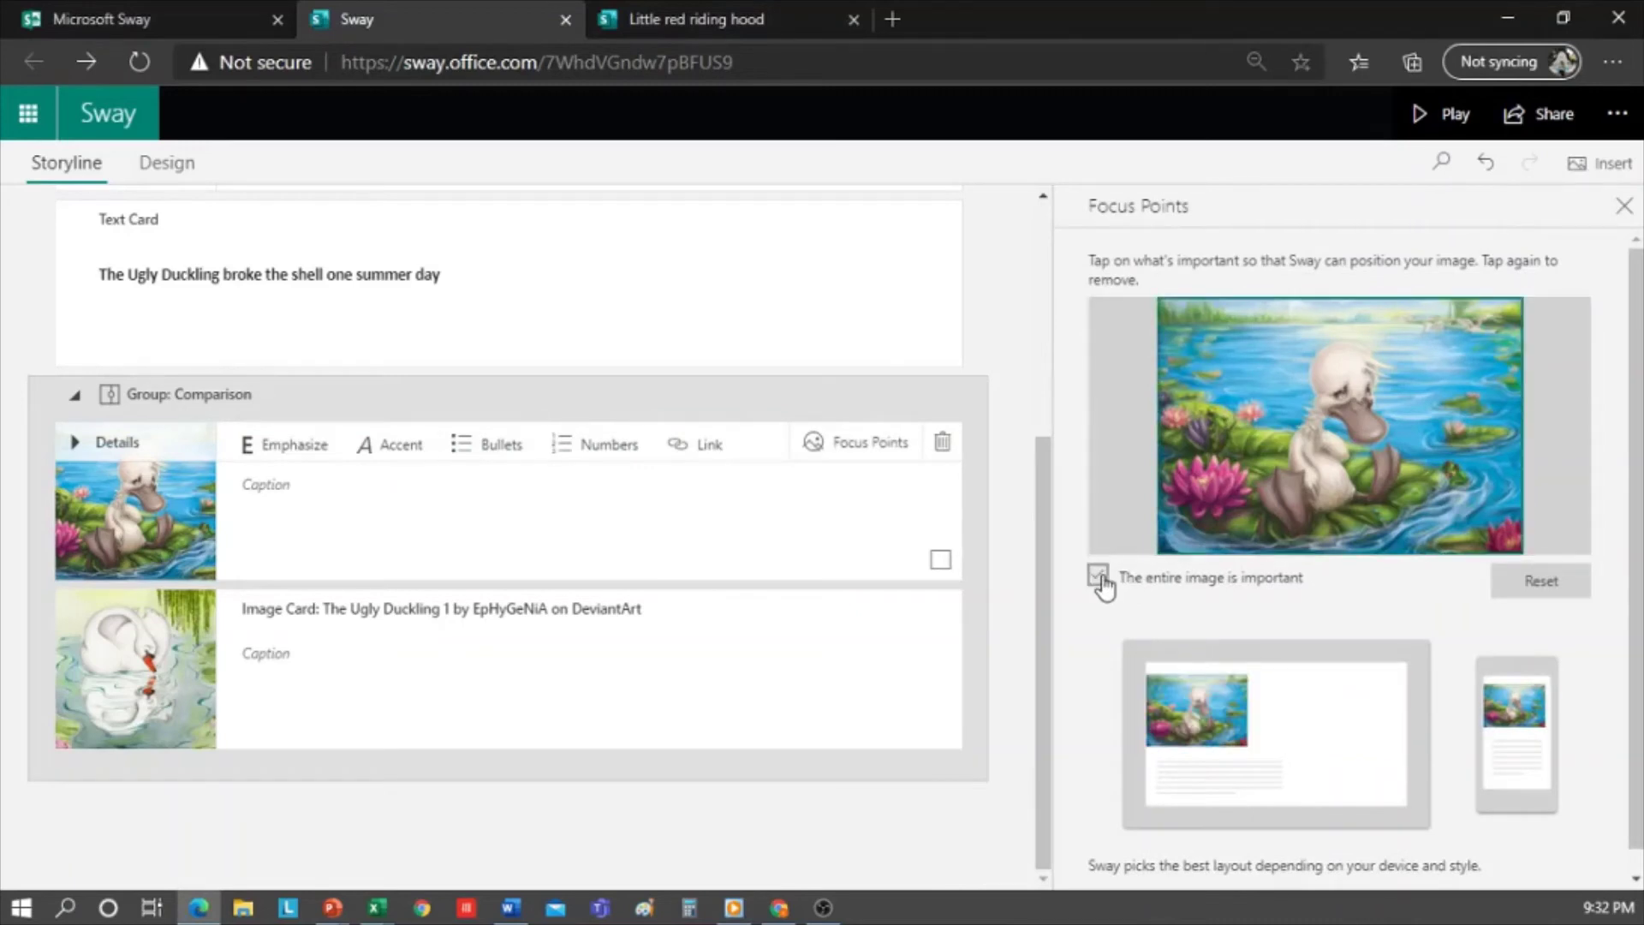
left_click(82, 736)
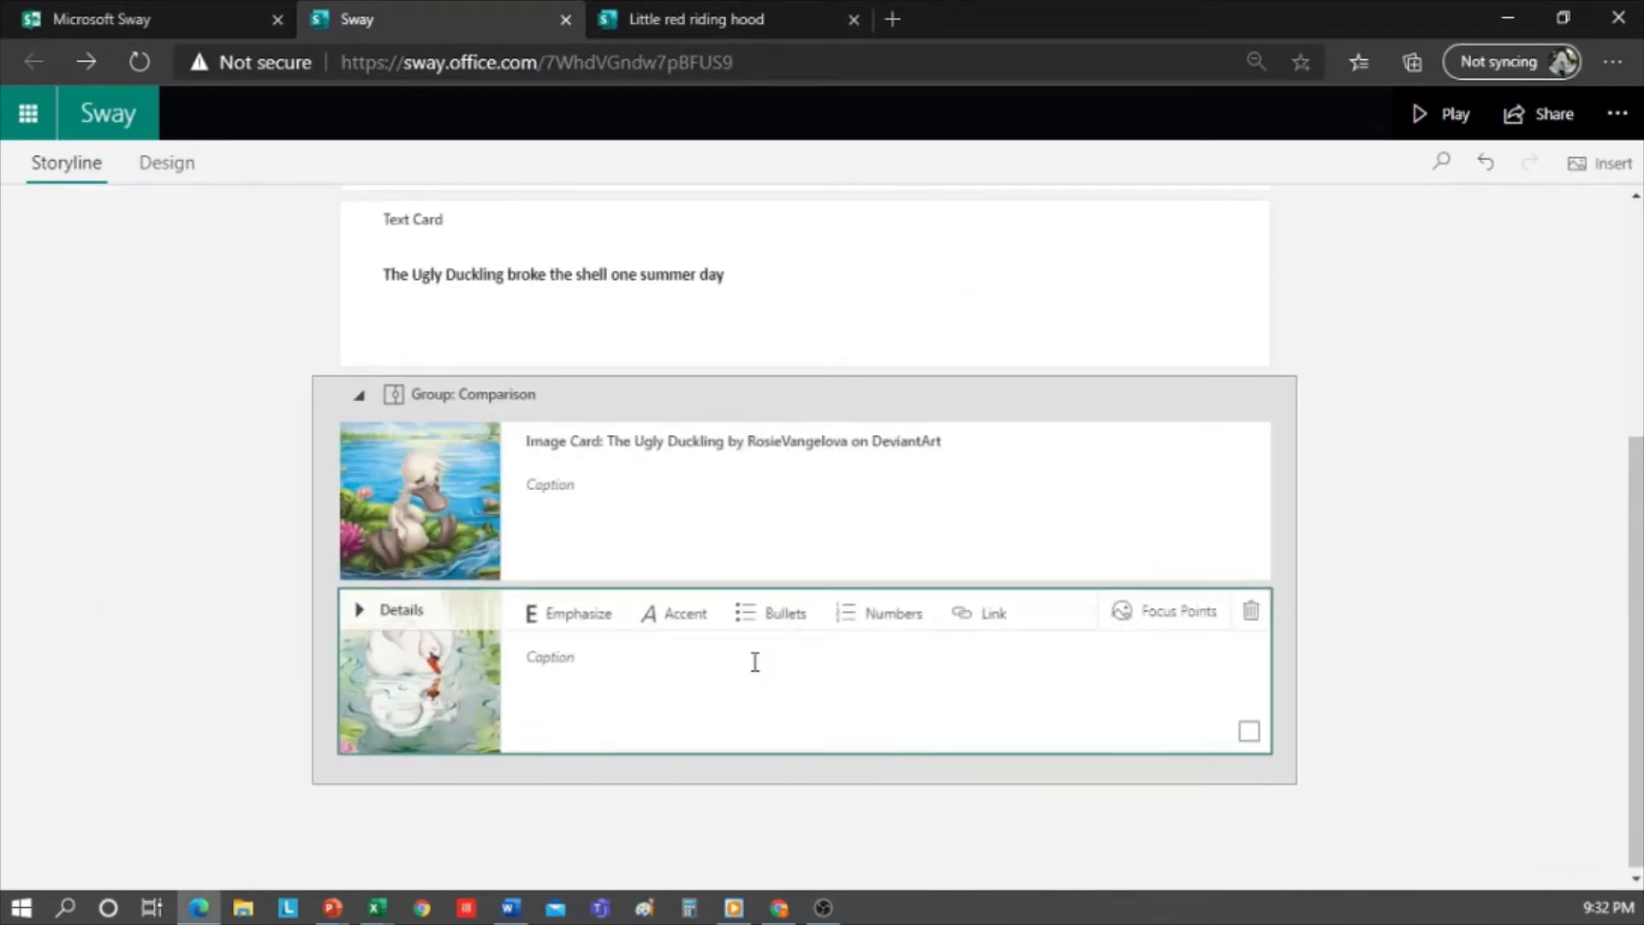
left_click(1154, 626)
left_click(1098, 516)
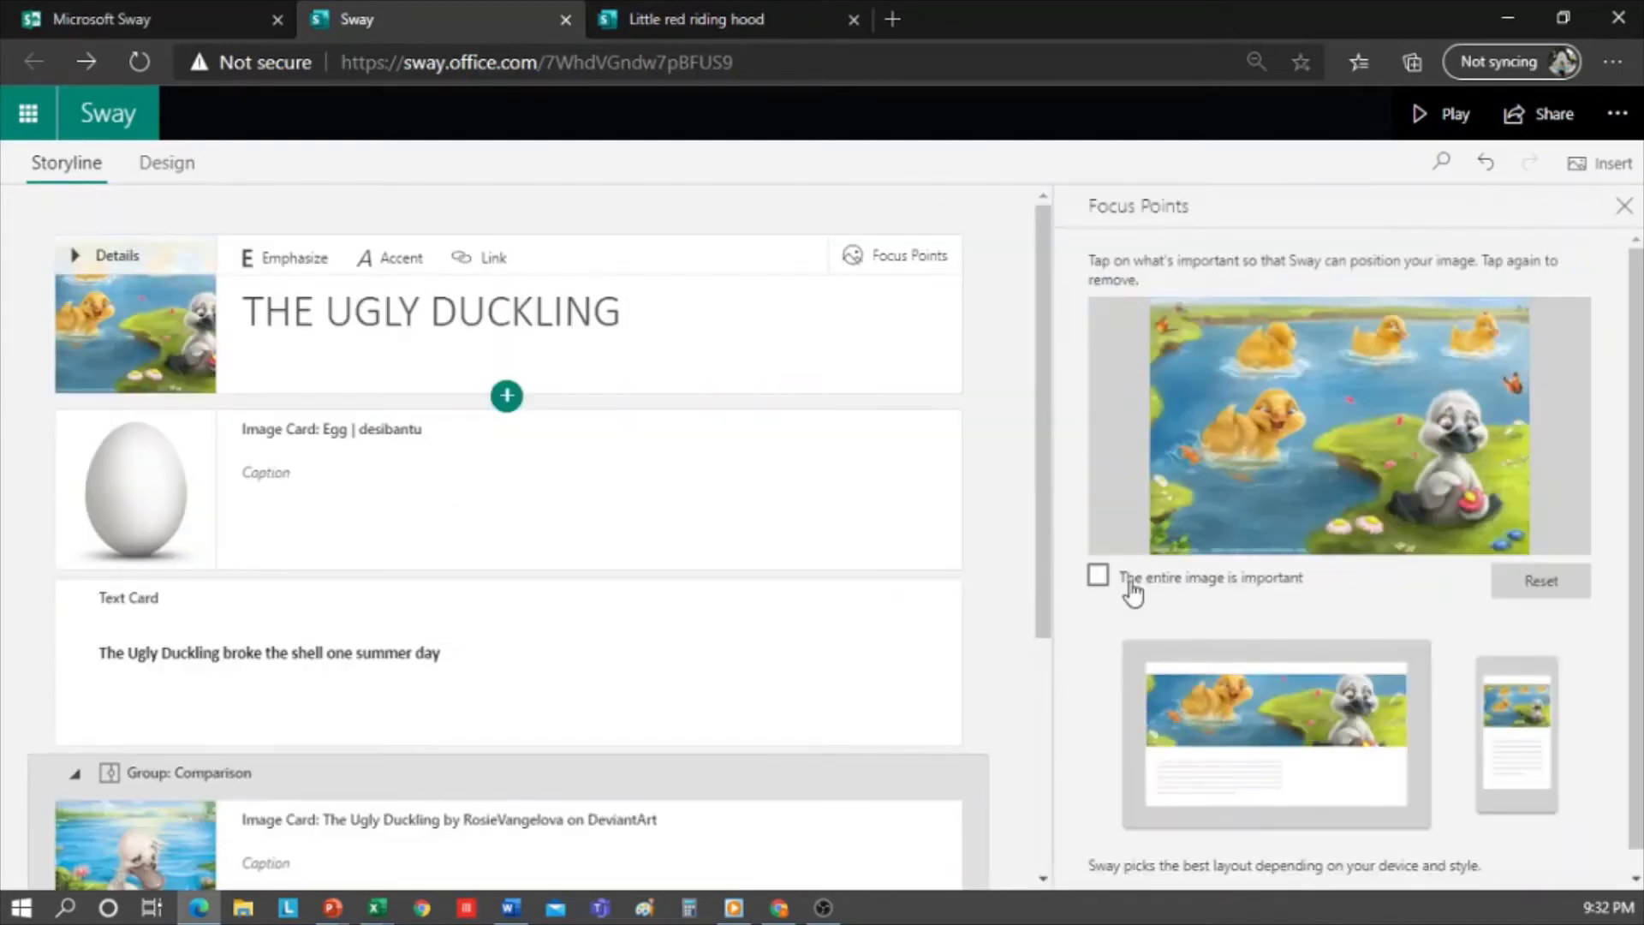
left_click(1098, 577)
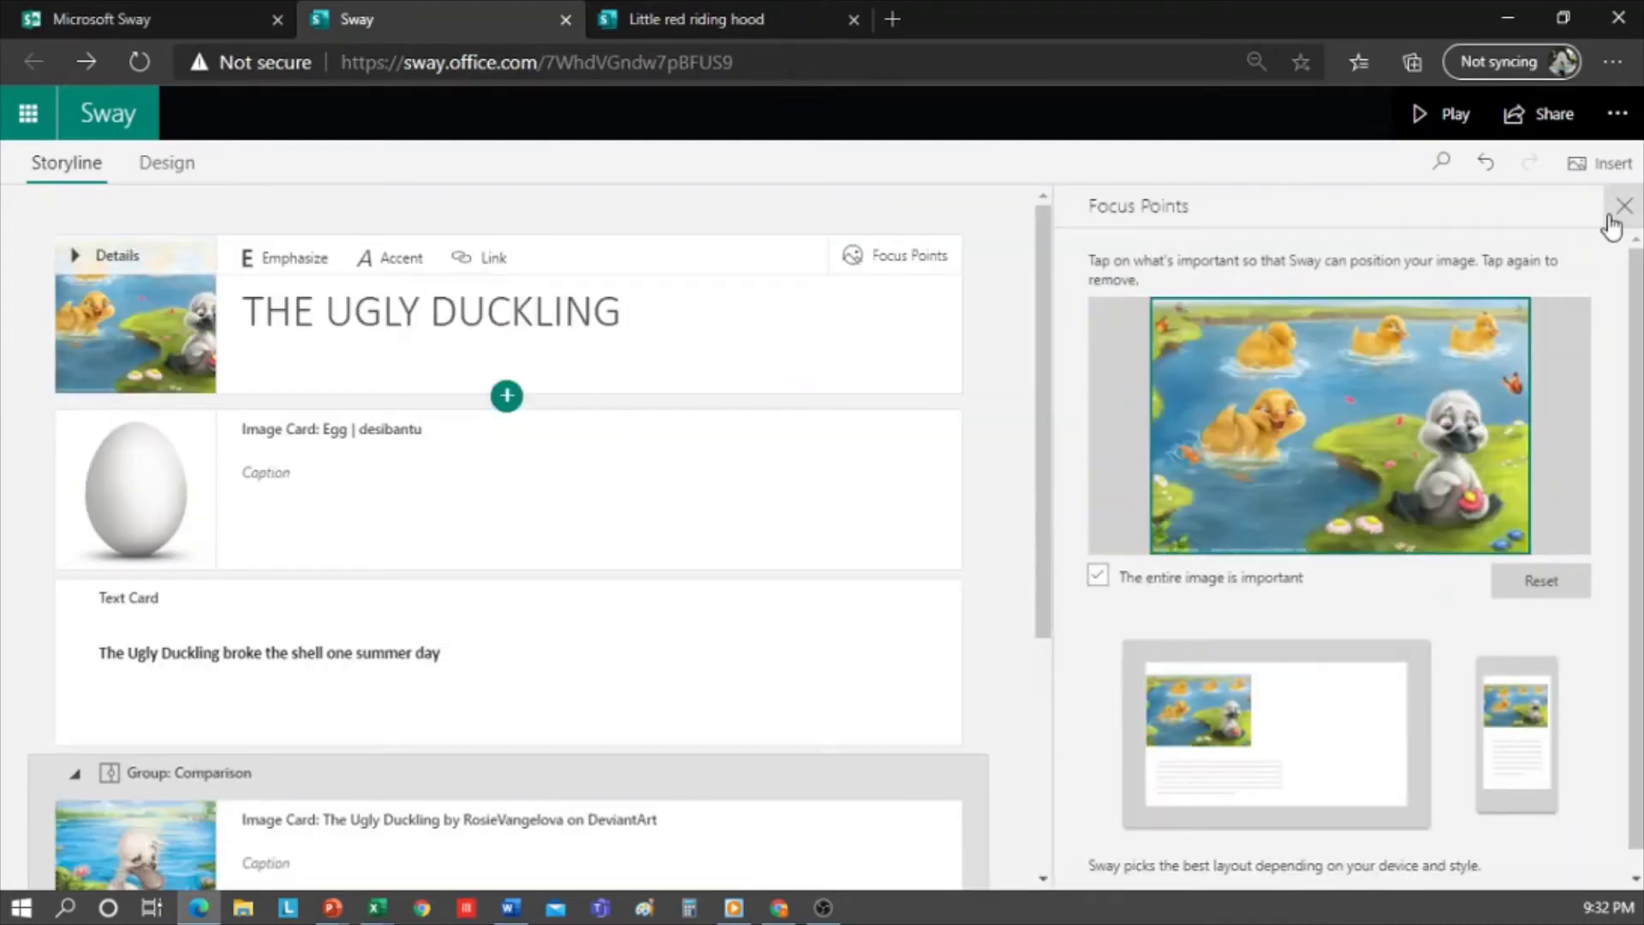
left_click(159, 490)
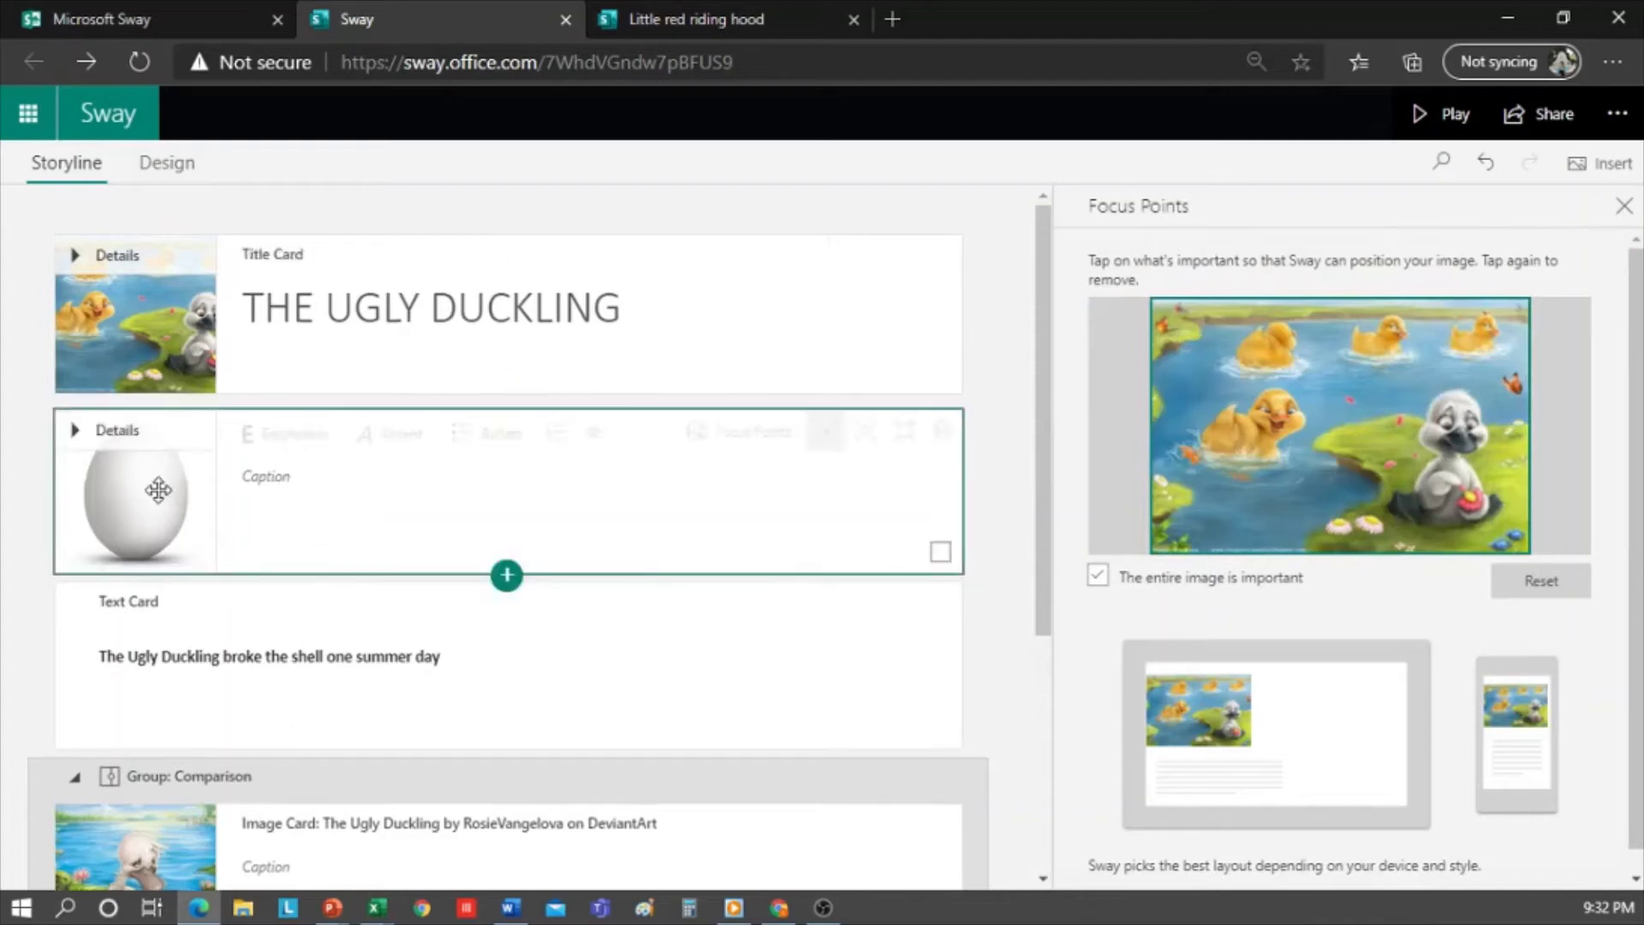
left_click(1054, 433)
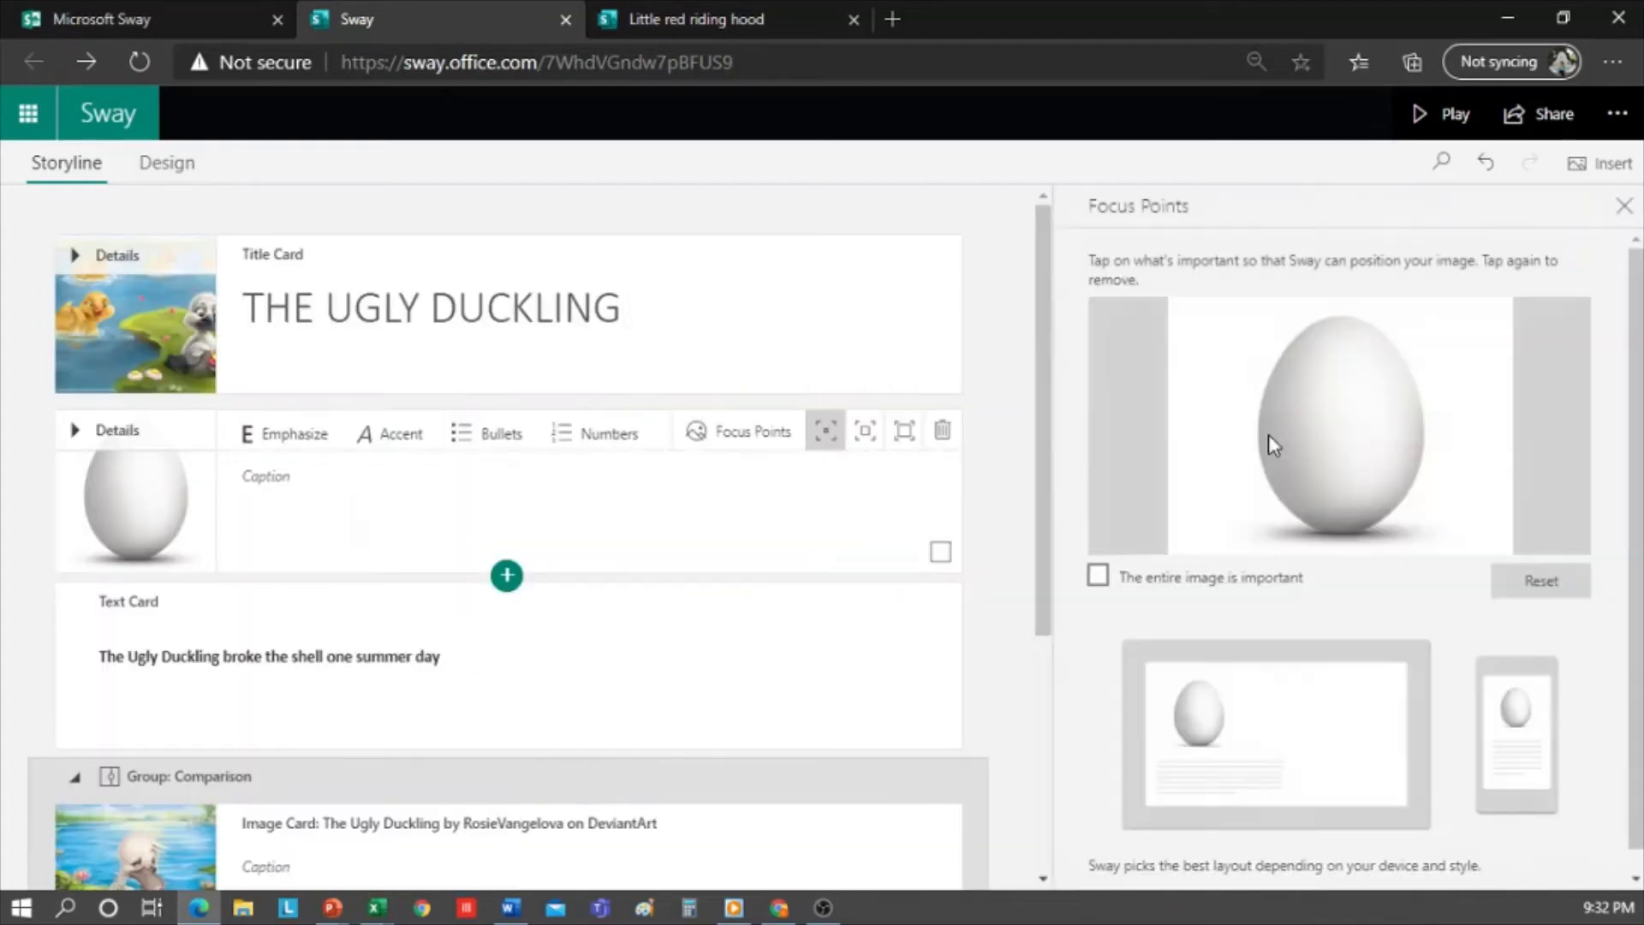
left_click(1102, 579)
- Close the Focus Points pane and play the story from its title
left_click(856, 325)
left_click_drag(906, 310, 526, 310)
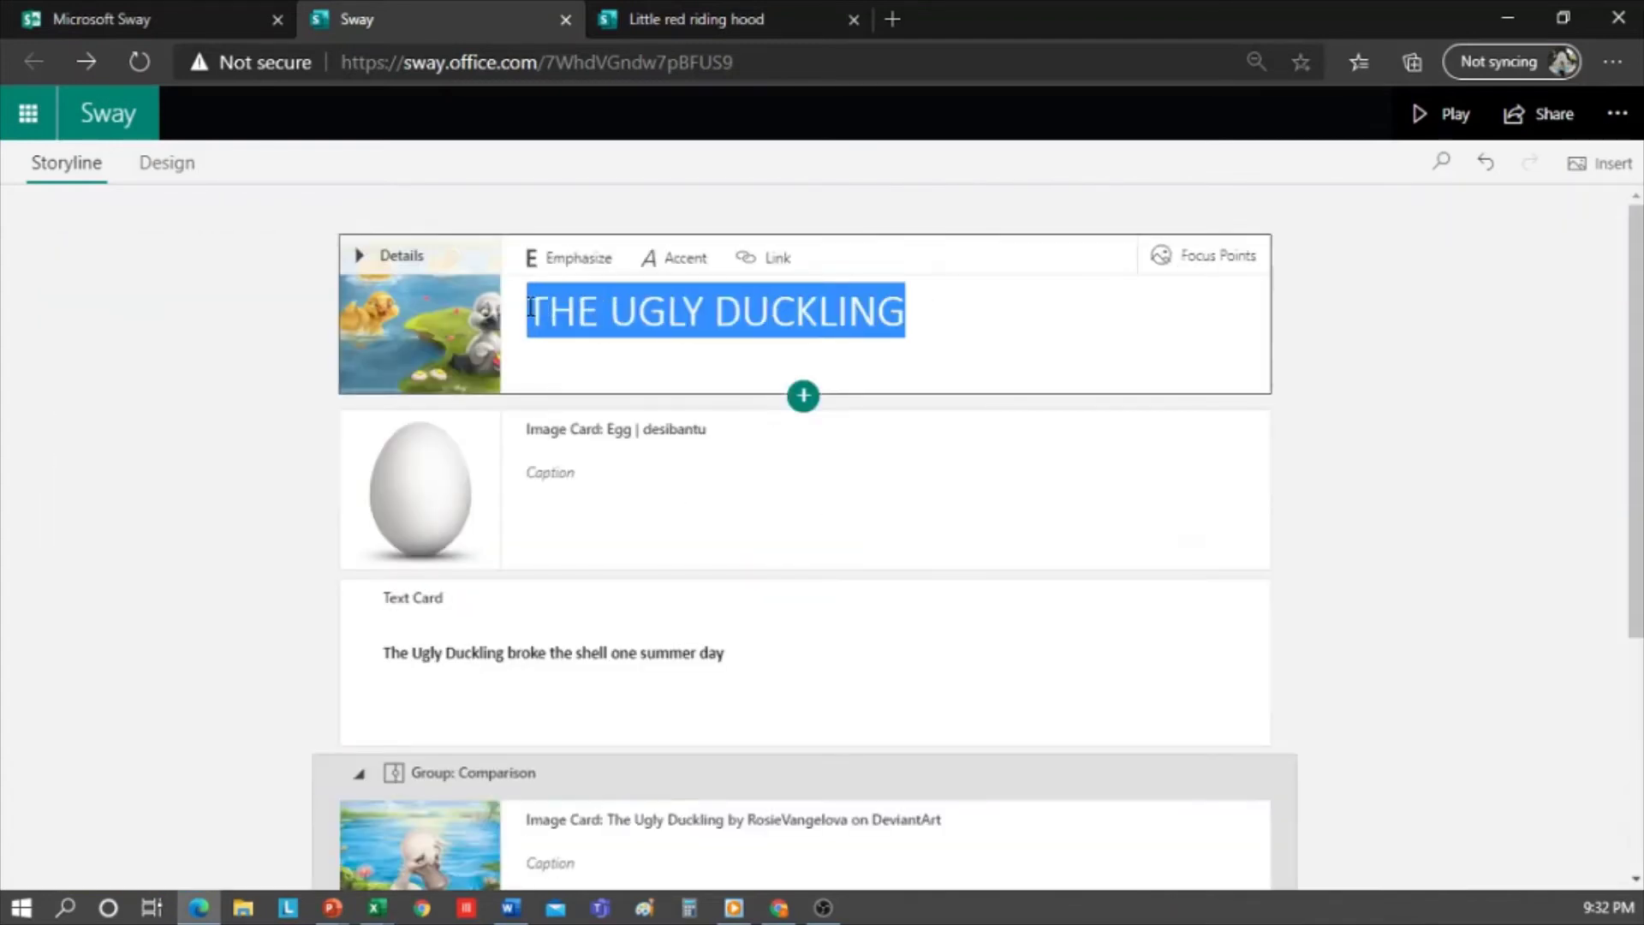
left_click(255, 398)
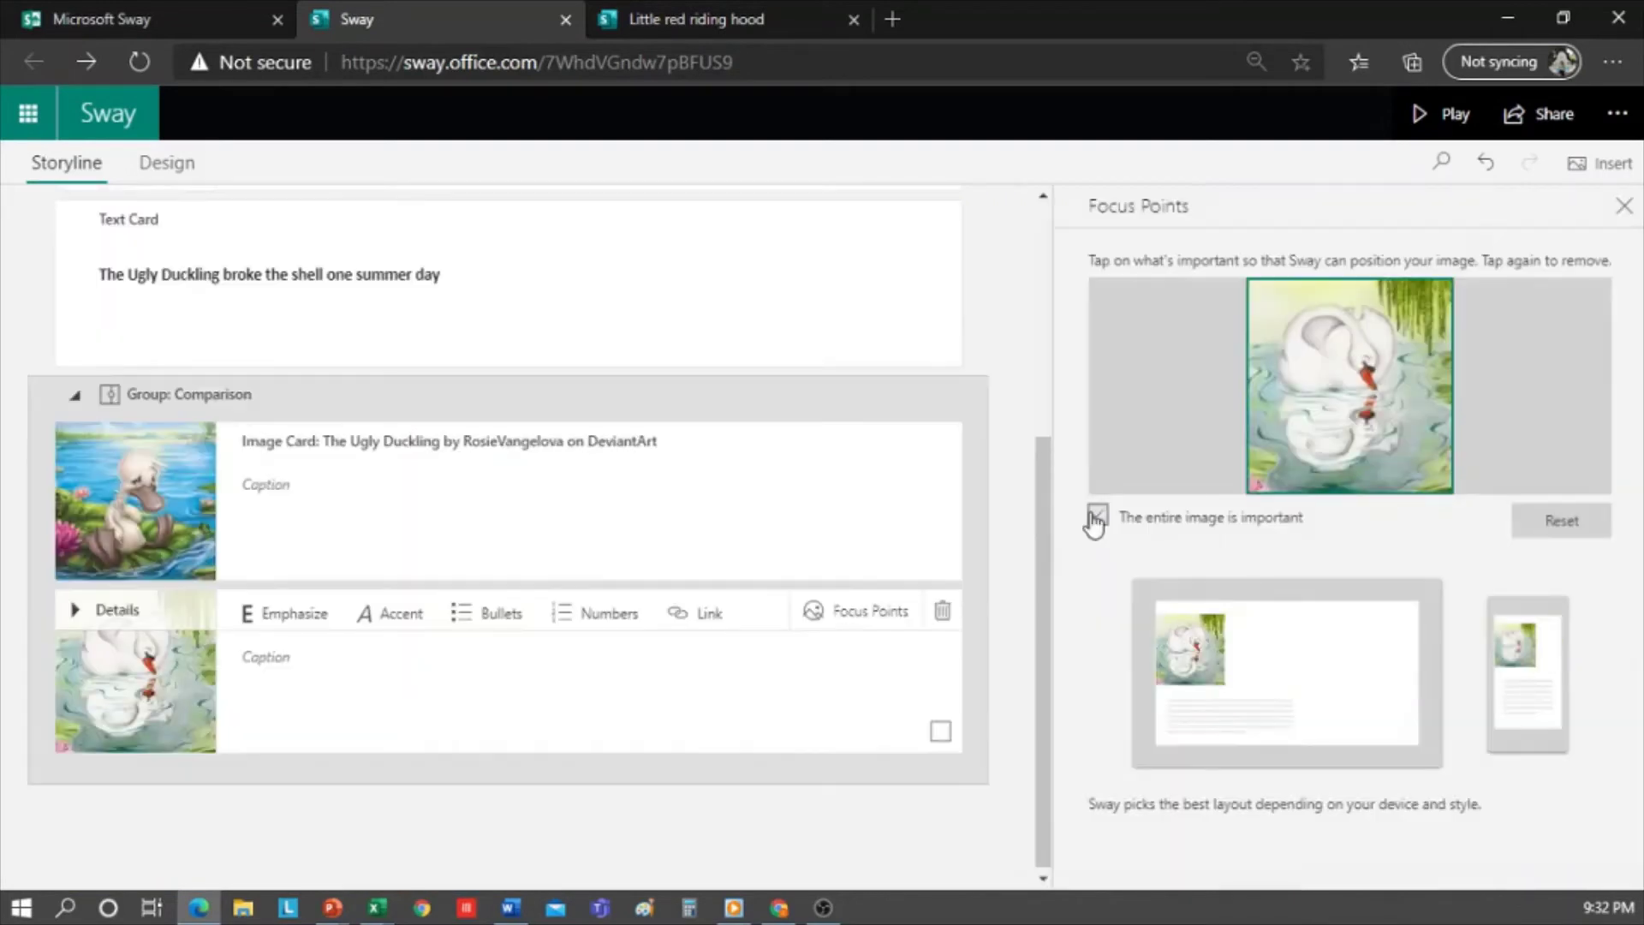
left_click(316, 206)
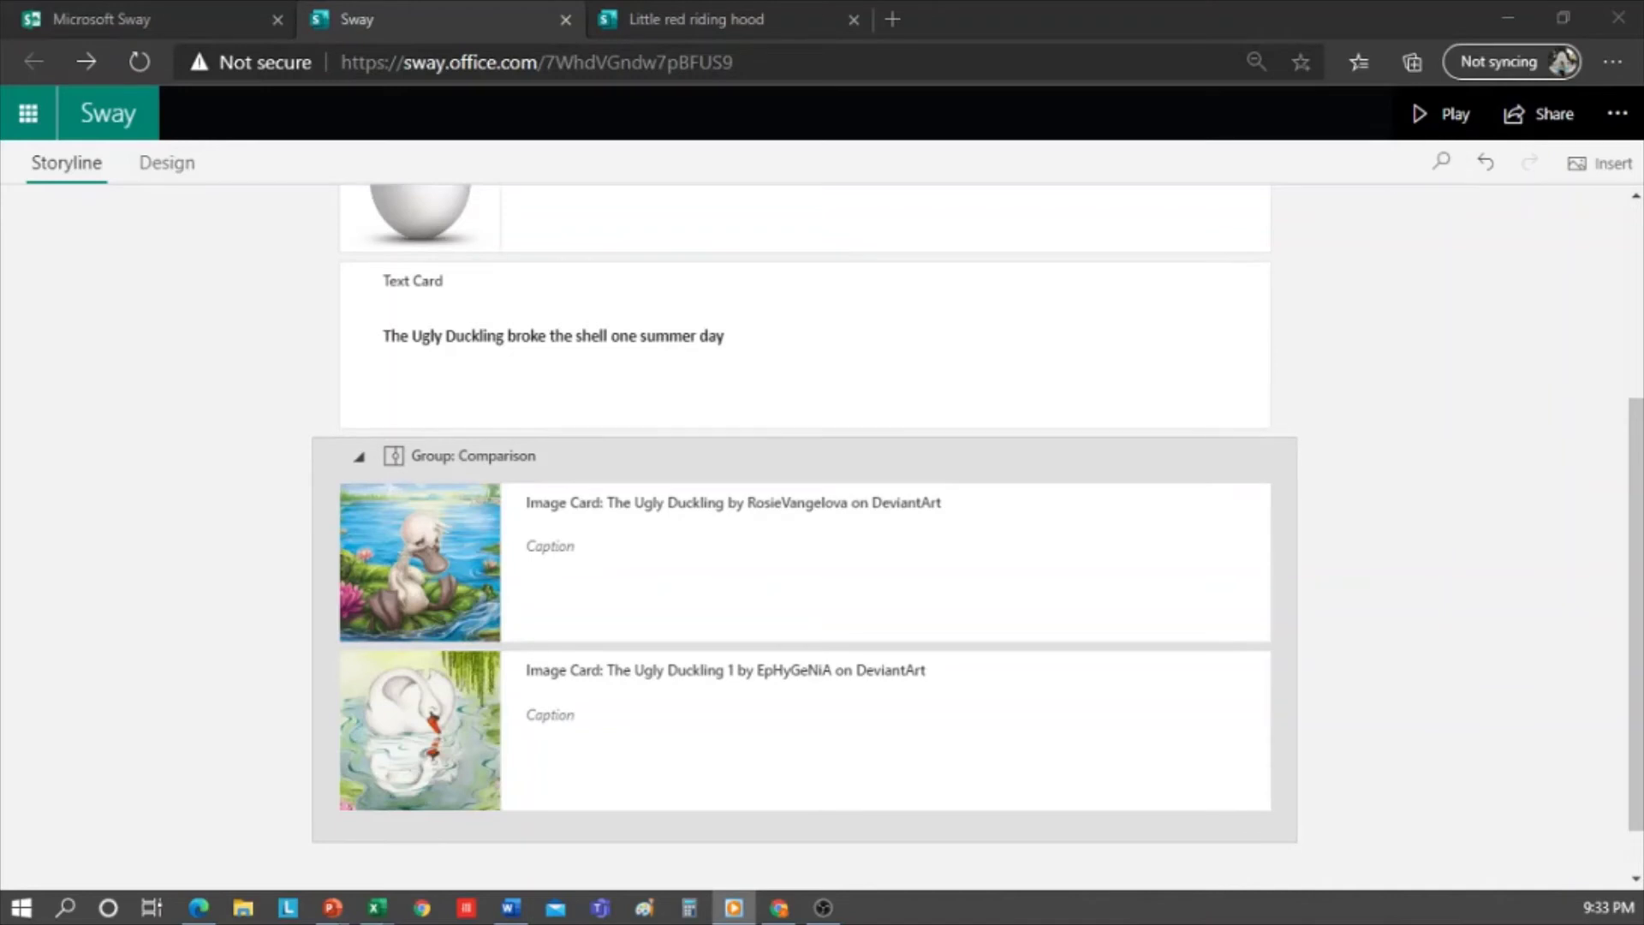
left_click(1447, 114)
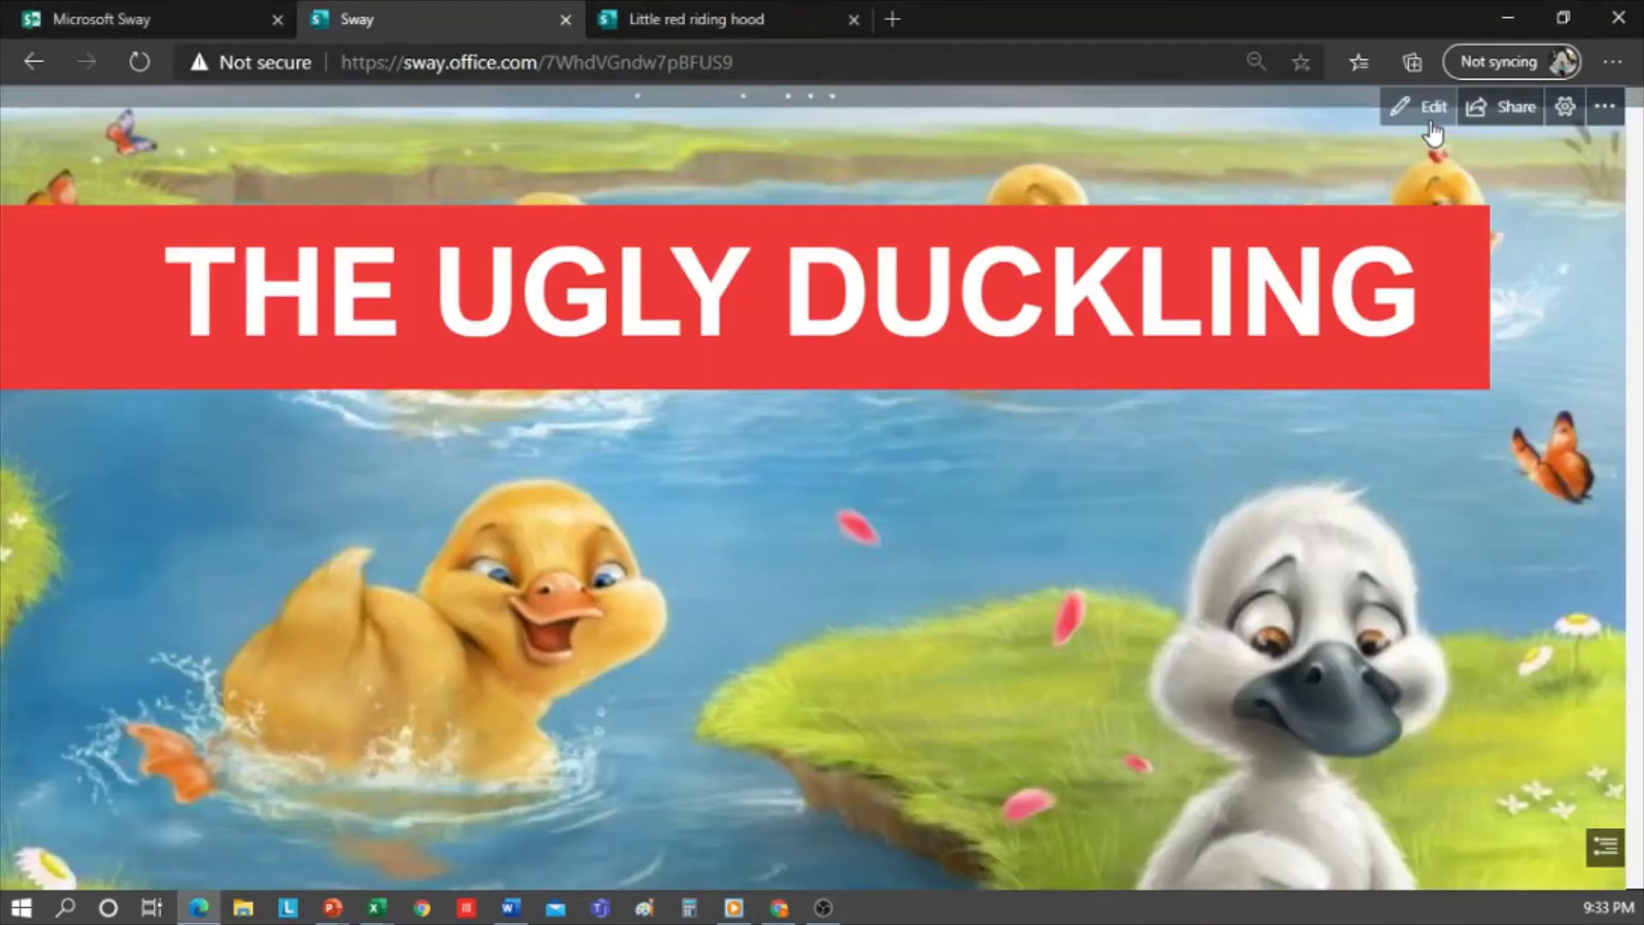
- Slide the comparison to reveal the duckling then the swan, and go back to Edit
scroll(1327, 417, "down", 15)
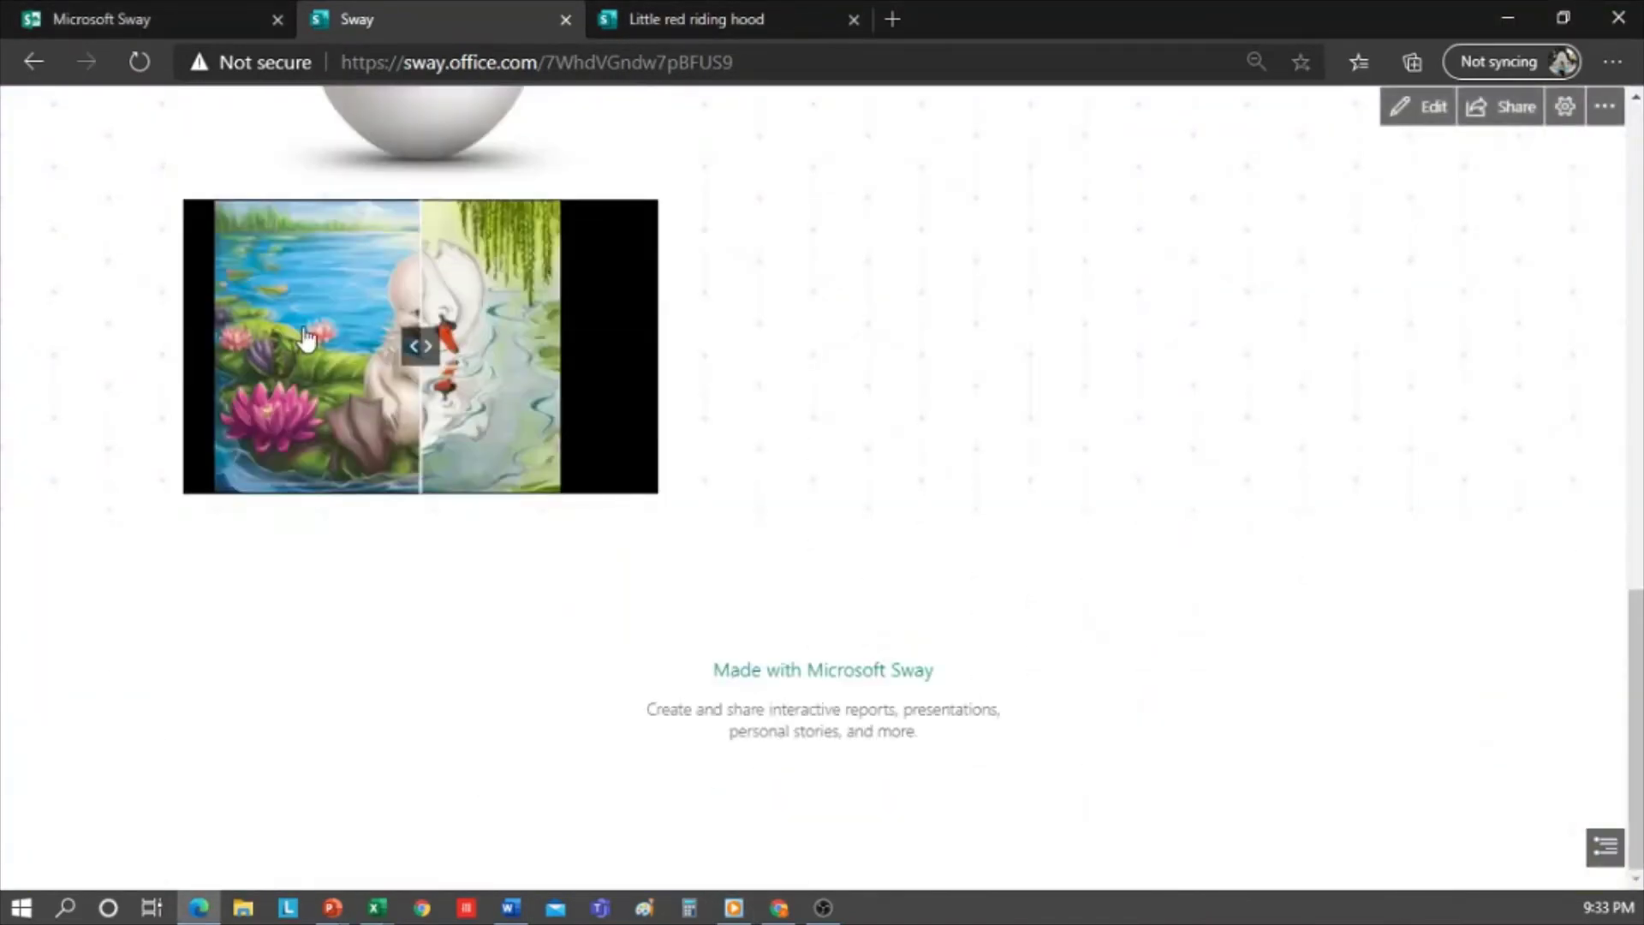
left_click_drag(430, 351, 455, 410)
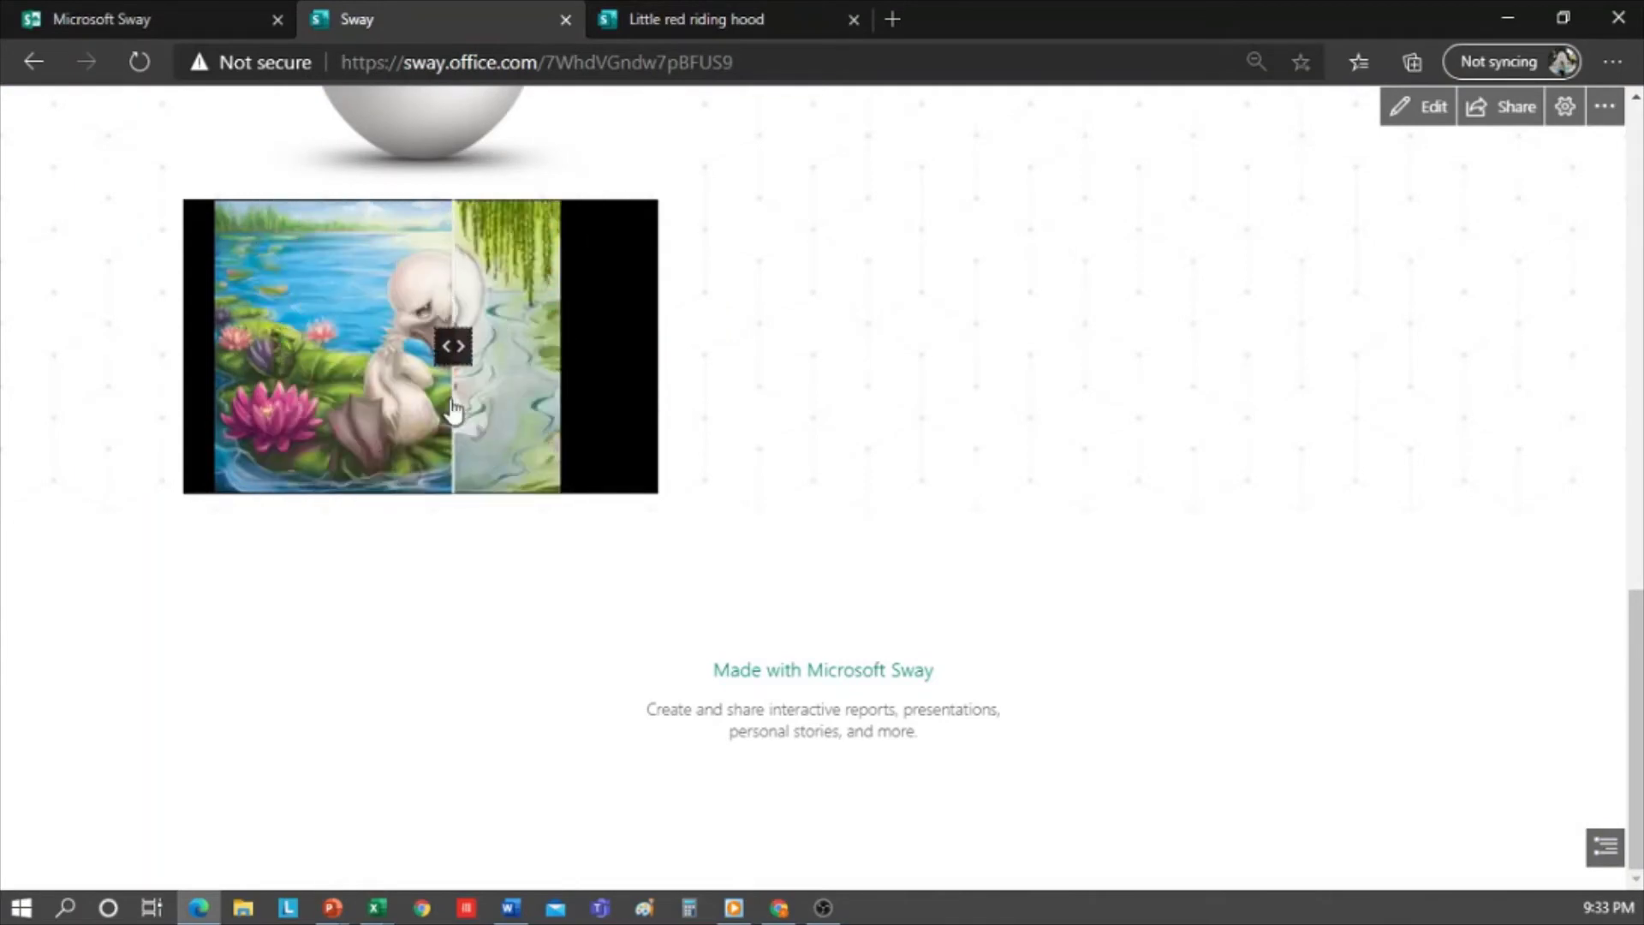
left_click(1423, 113)
scroll(1327, 518, "down", 4)
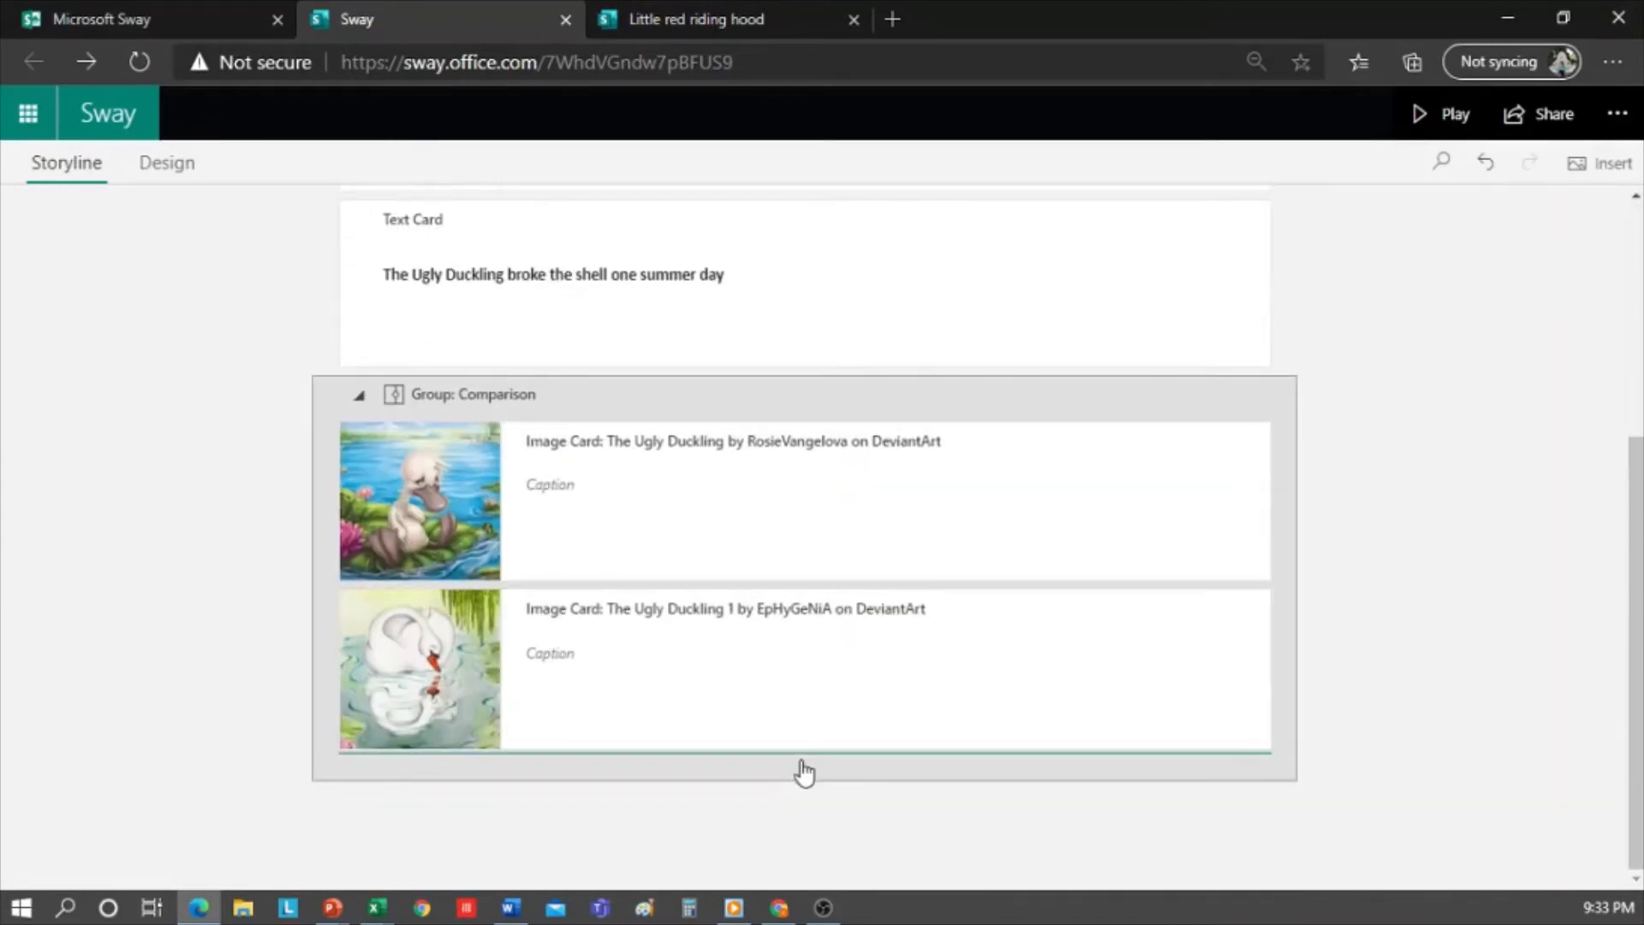
- Add Heading 1 'The Ugly Duckling's siblings' with a cartoon duck background, containing the comparison group
left_click(829, 763)
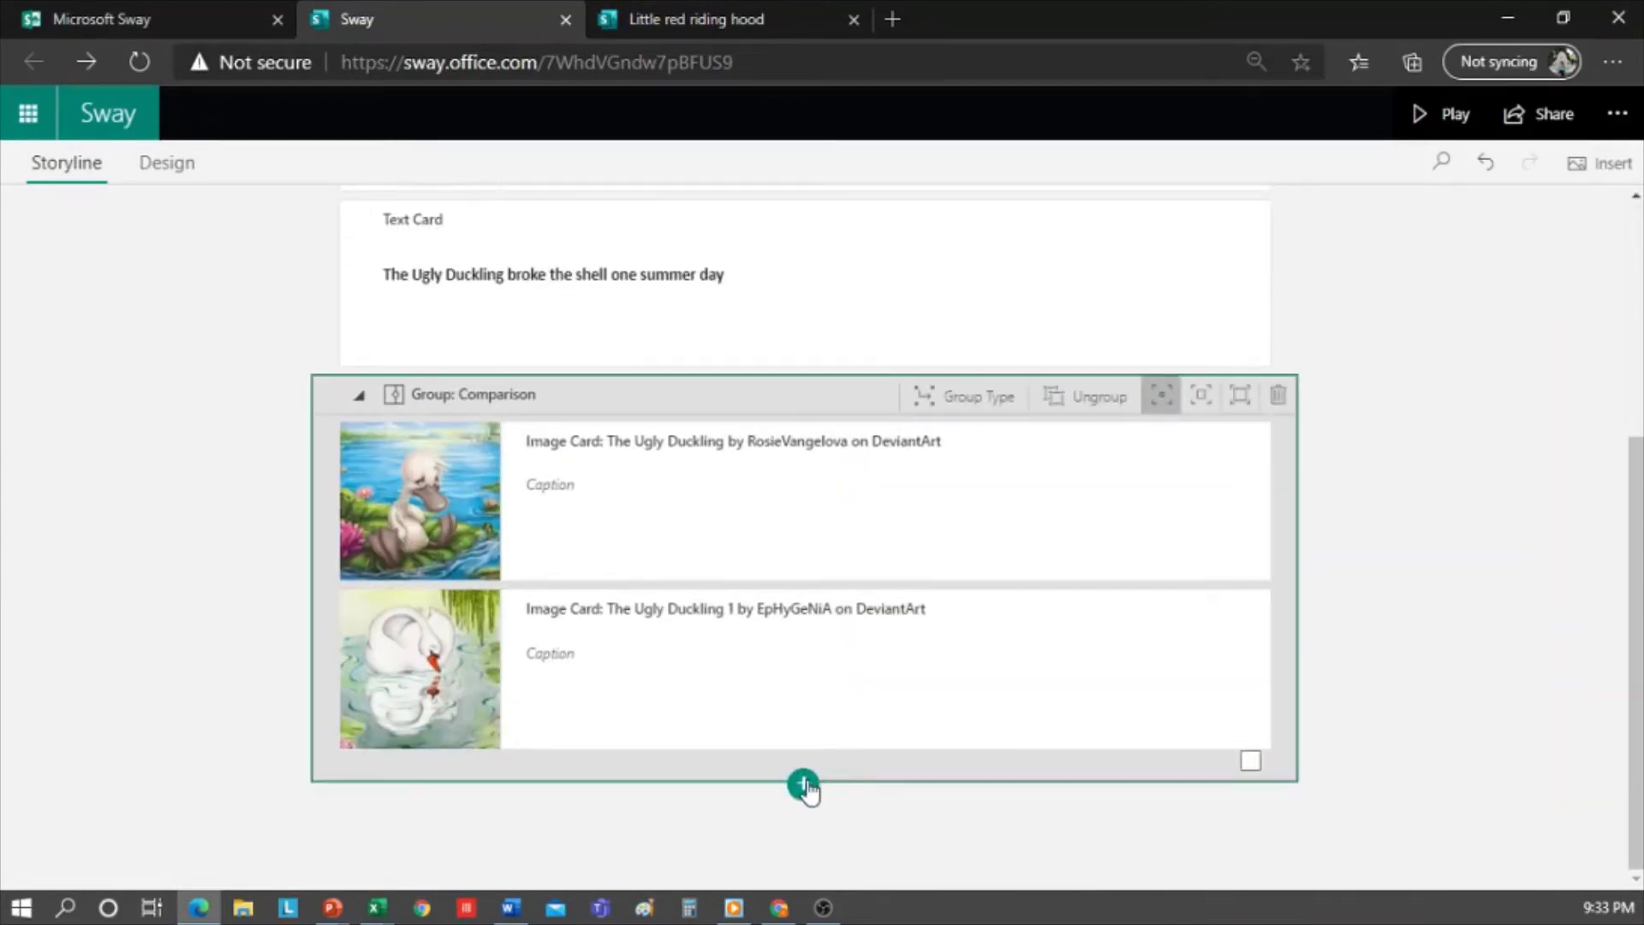
left_click(804, 785)
left_click(622, 822)
left_click(441, 703)
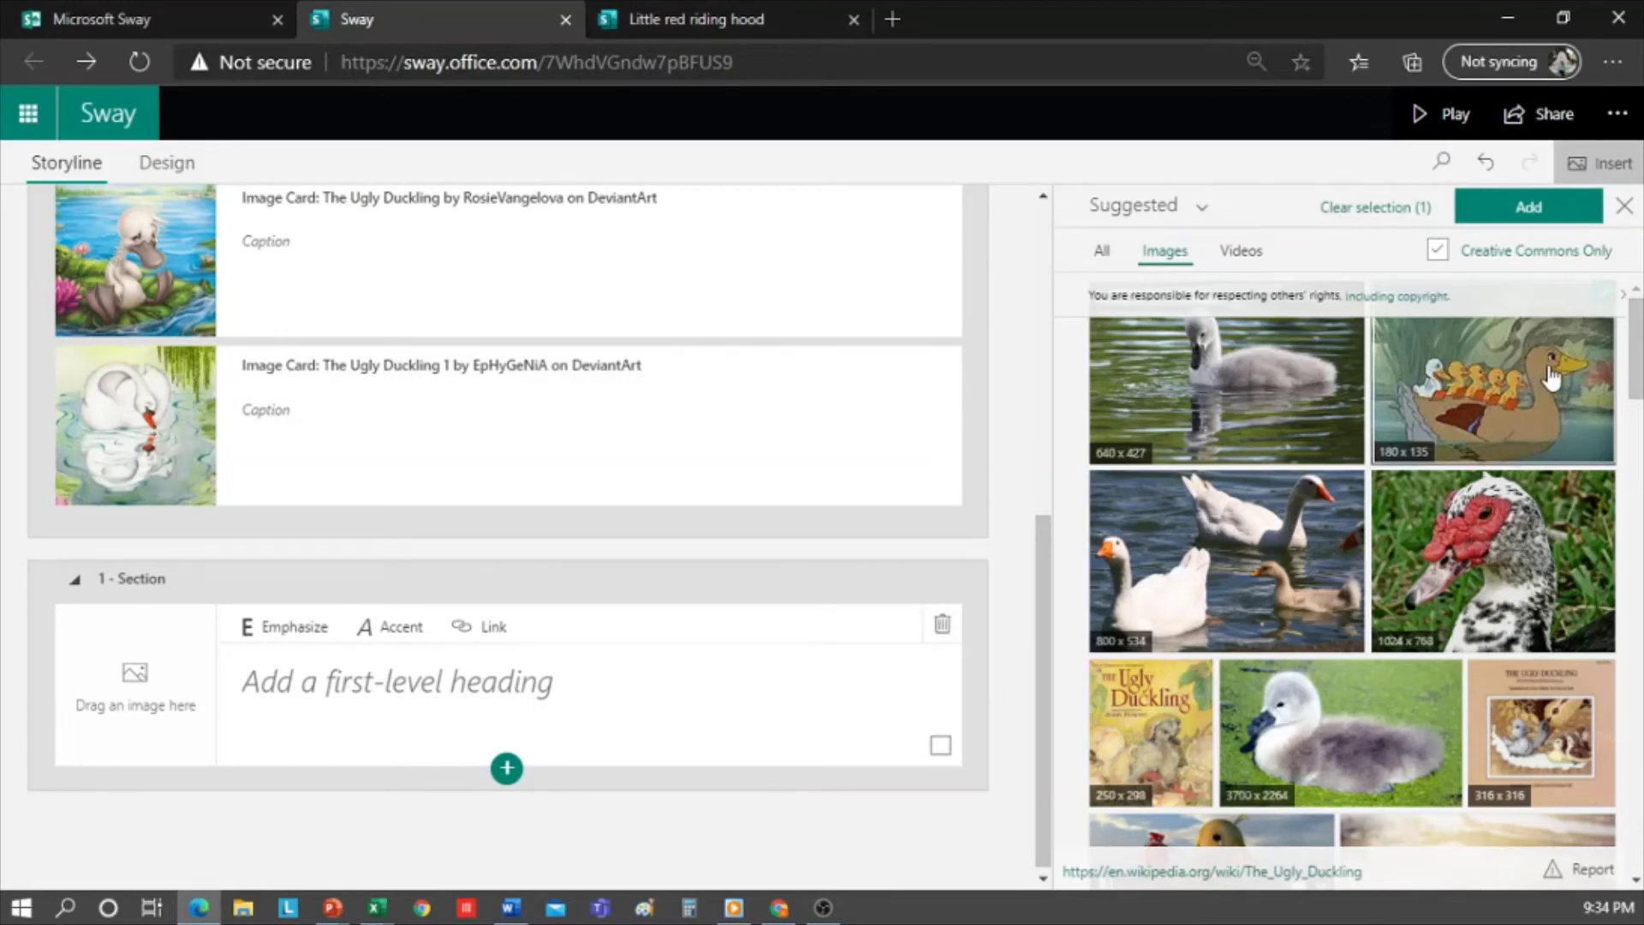
left_click_drag(1522, 381, 194, 671)
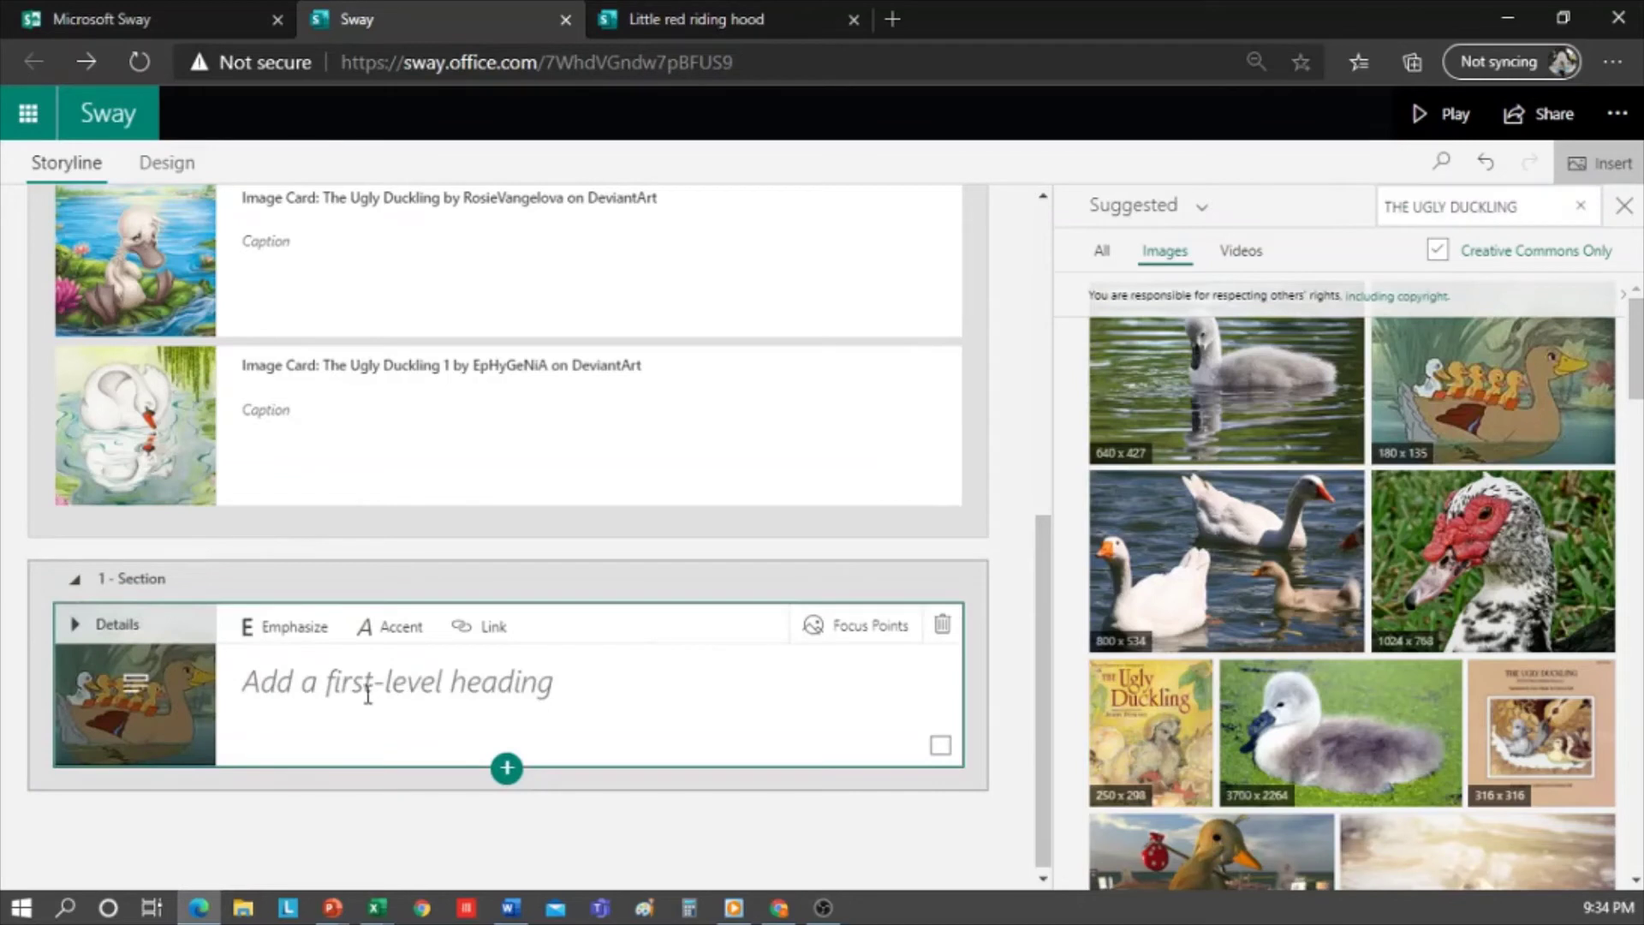
type("The Ugly Duckling's  siblings")
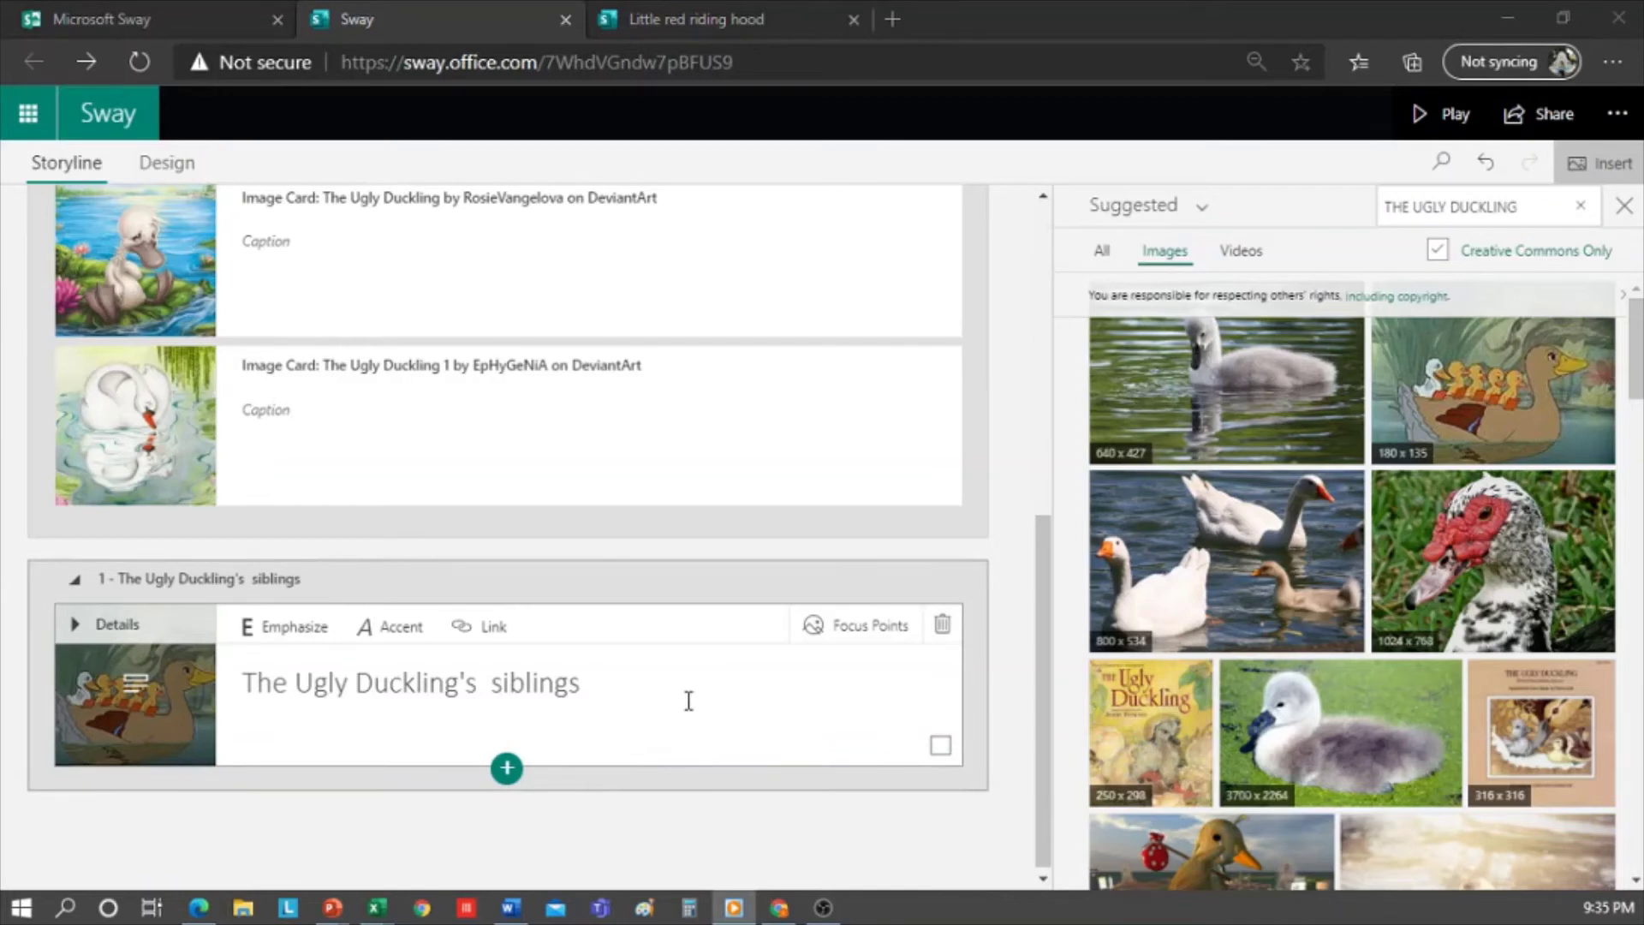
scroll(569, 566, "up", 3)
left_click_drag(323, 469, 347, 839)
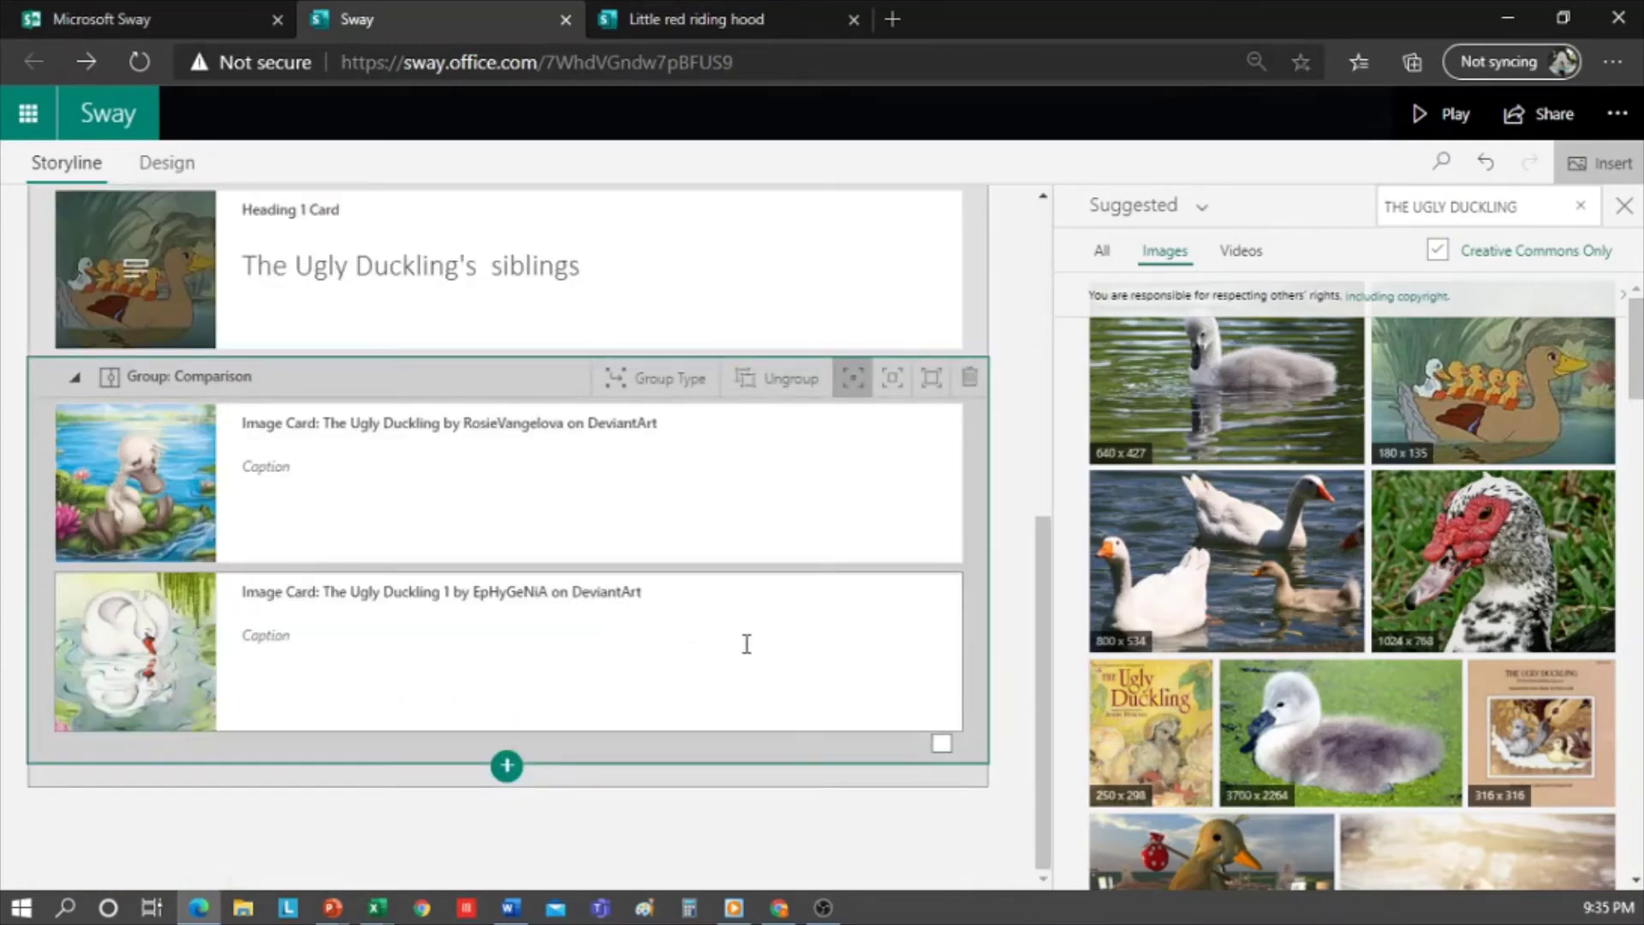
scroll(637, 644, "up", 3)
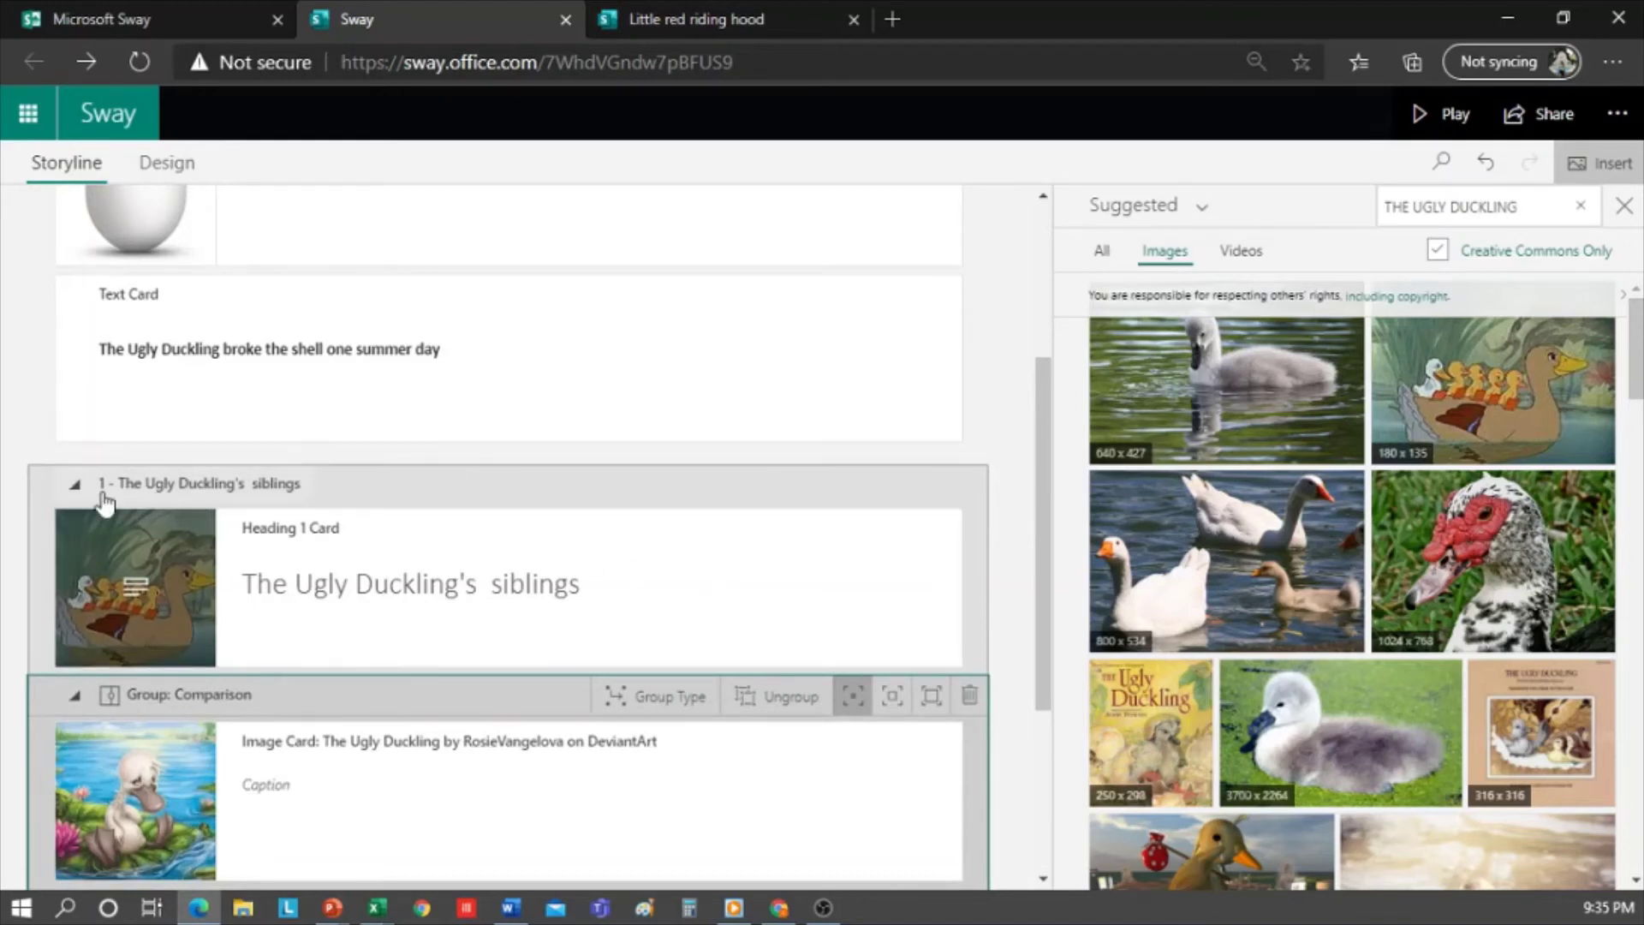
left_click(74, 484)
left_click(75, 646)
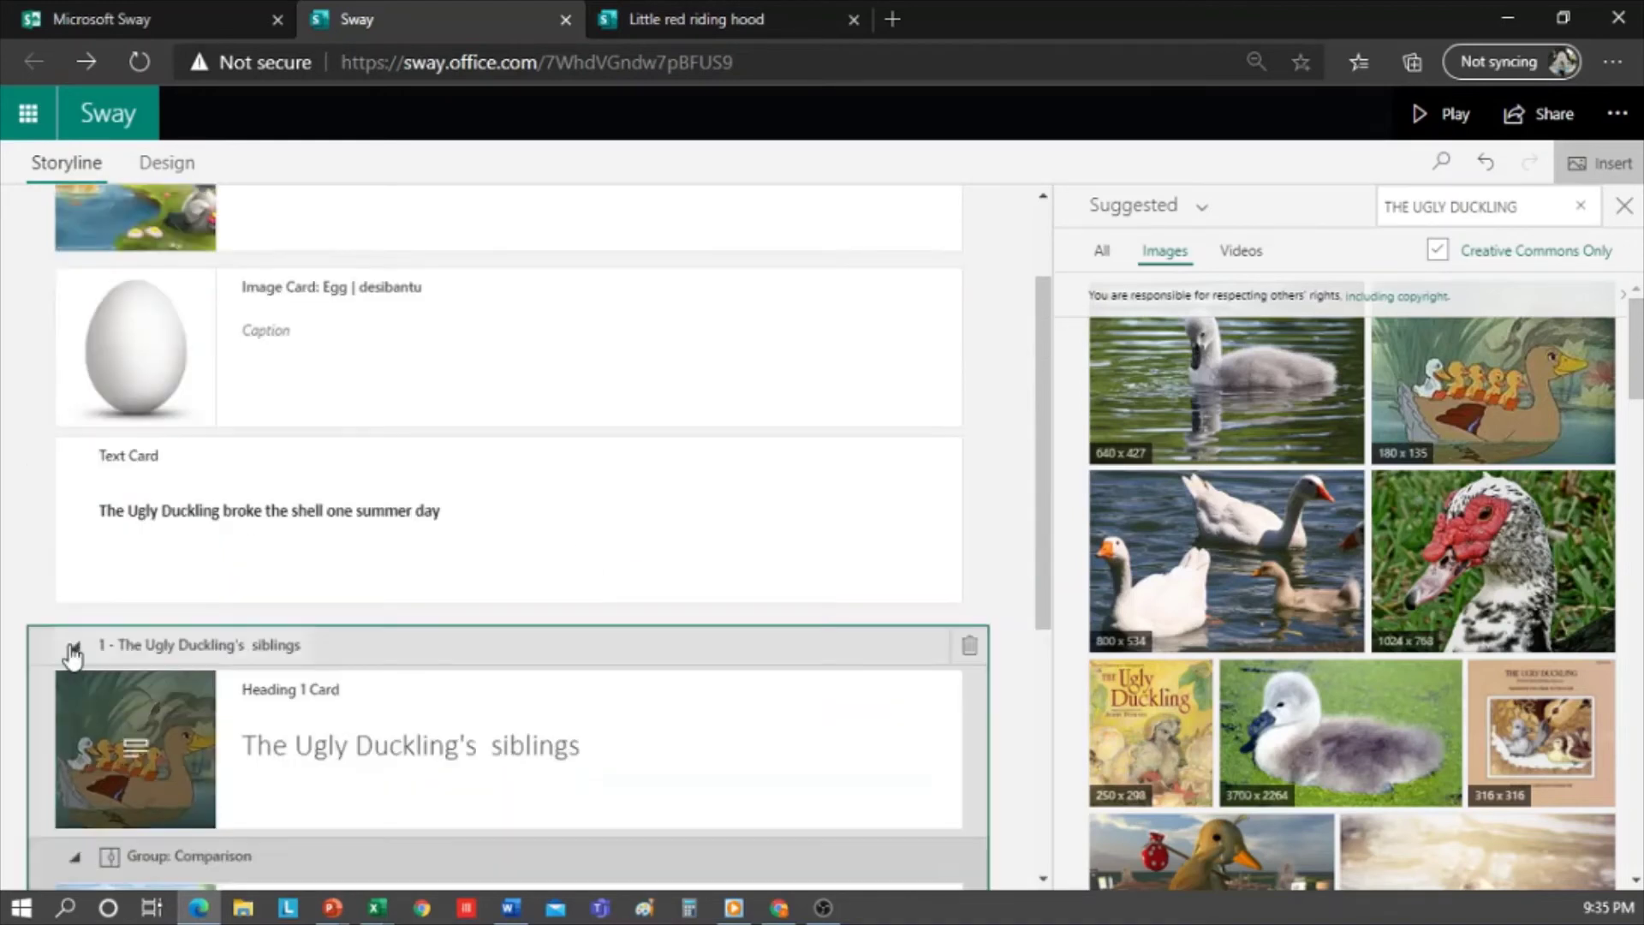
scroll(84, 599, "up", 2)
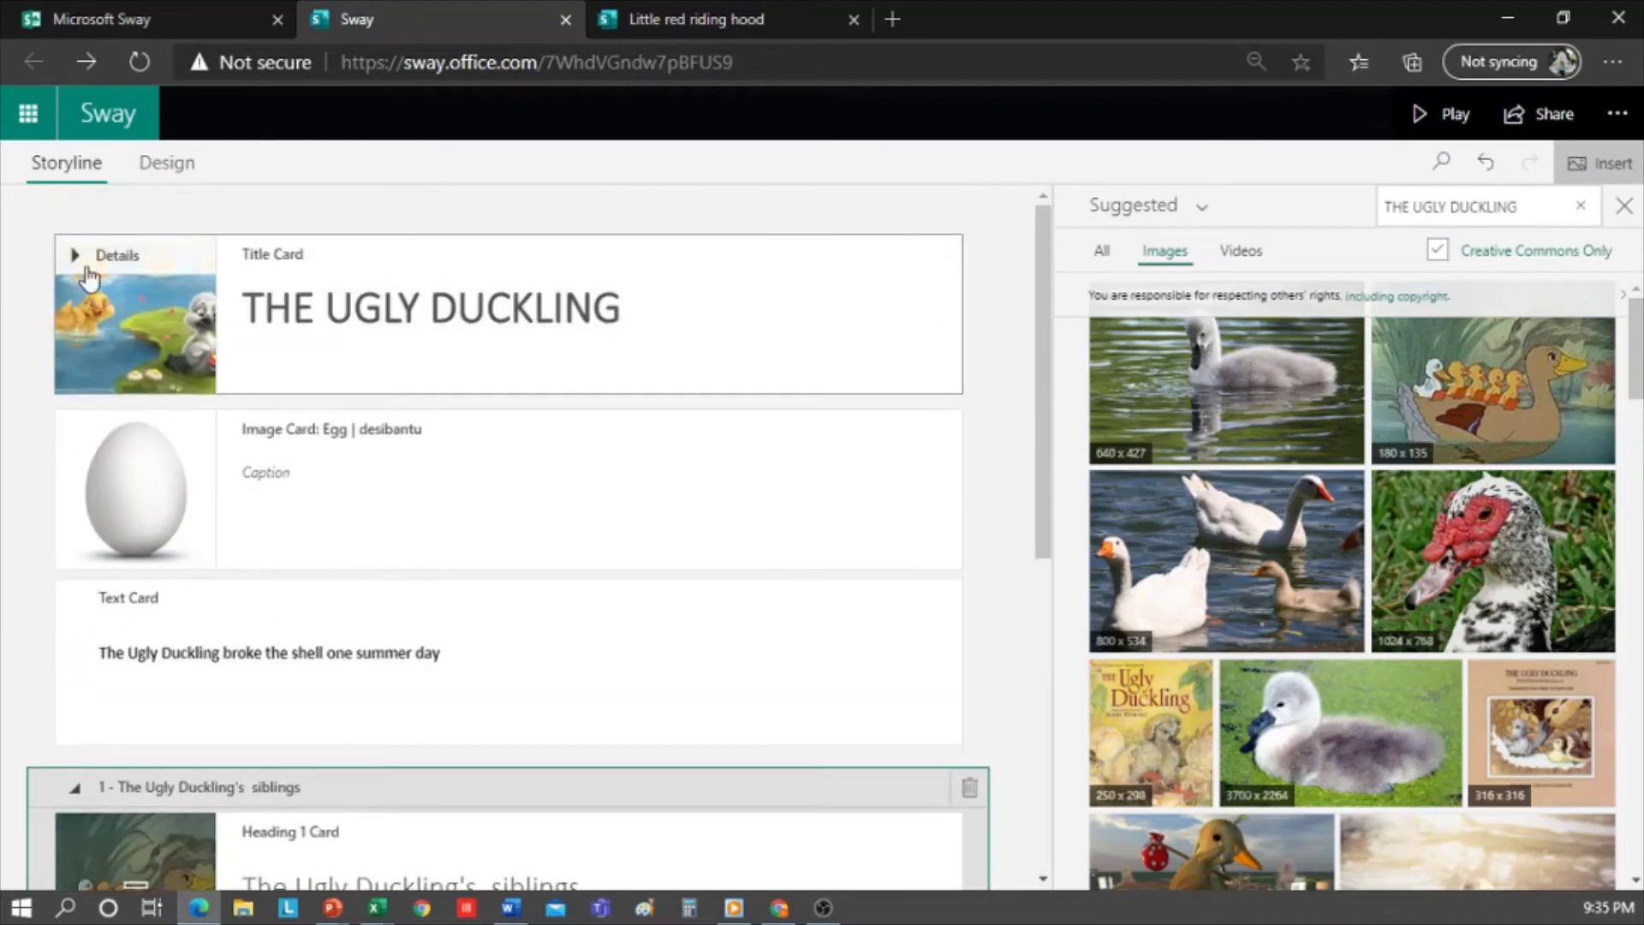
left_click(1417, 120)
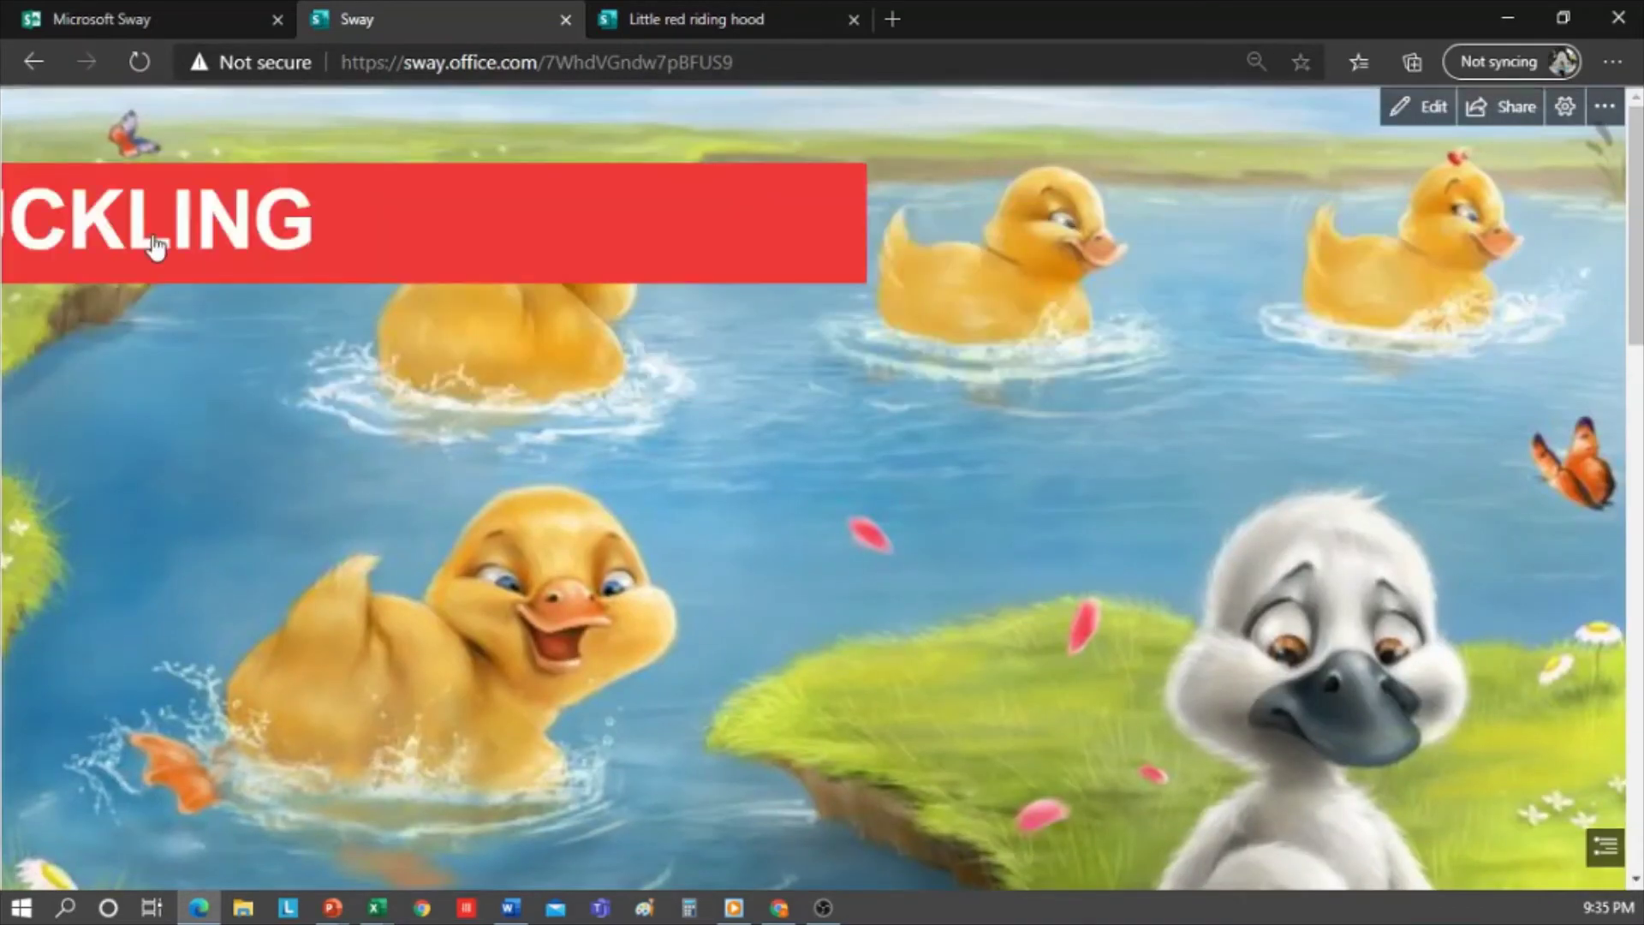
left_click(1409, 106)
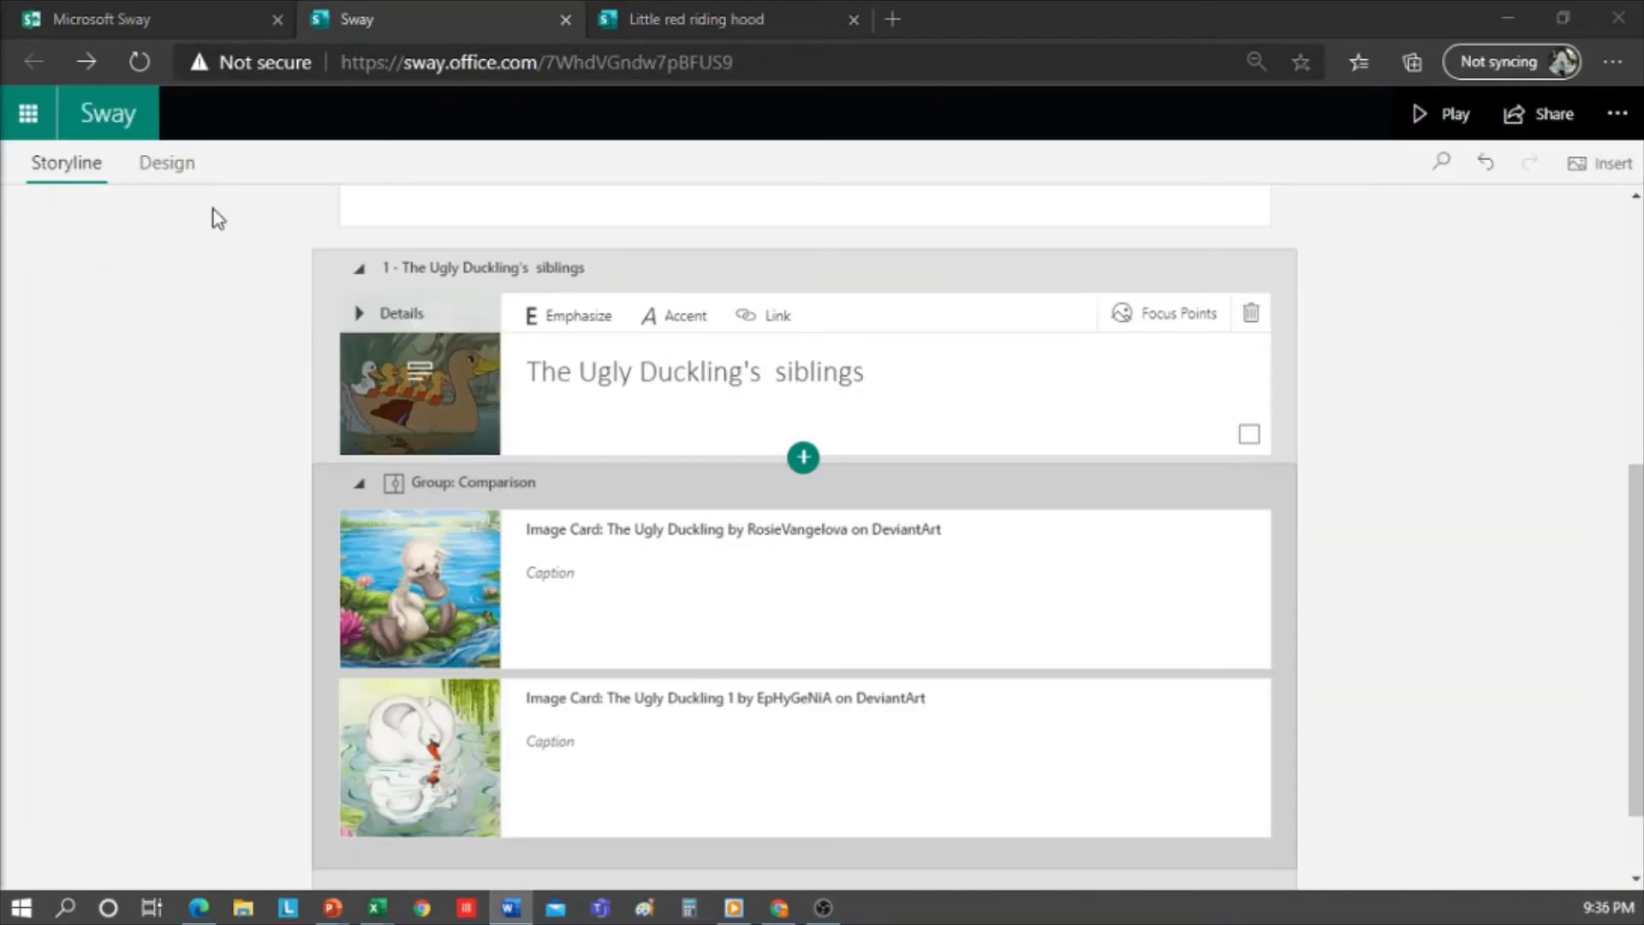
- Switch the story to a Horizontal layout with the red style
left_click(178, 171)
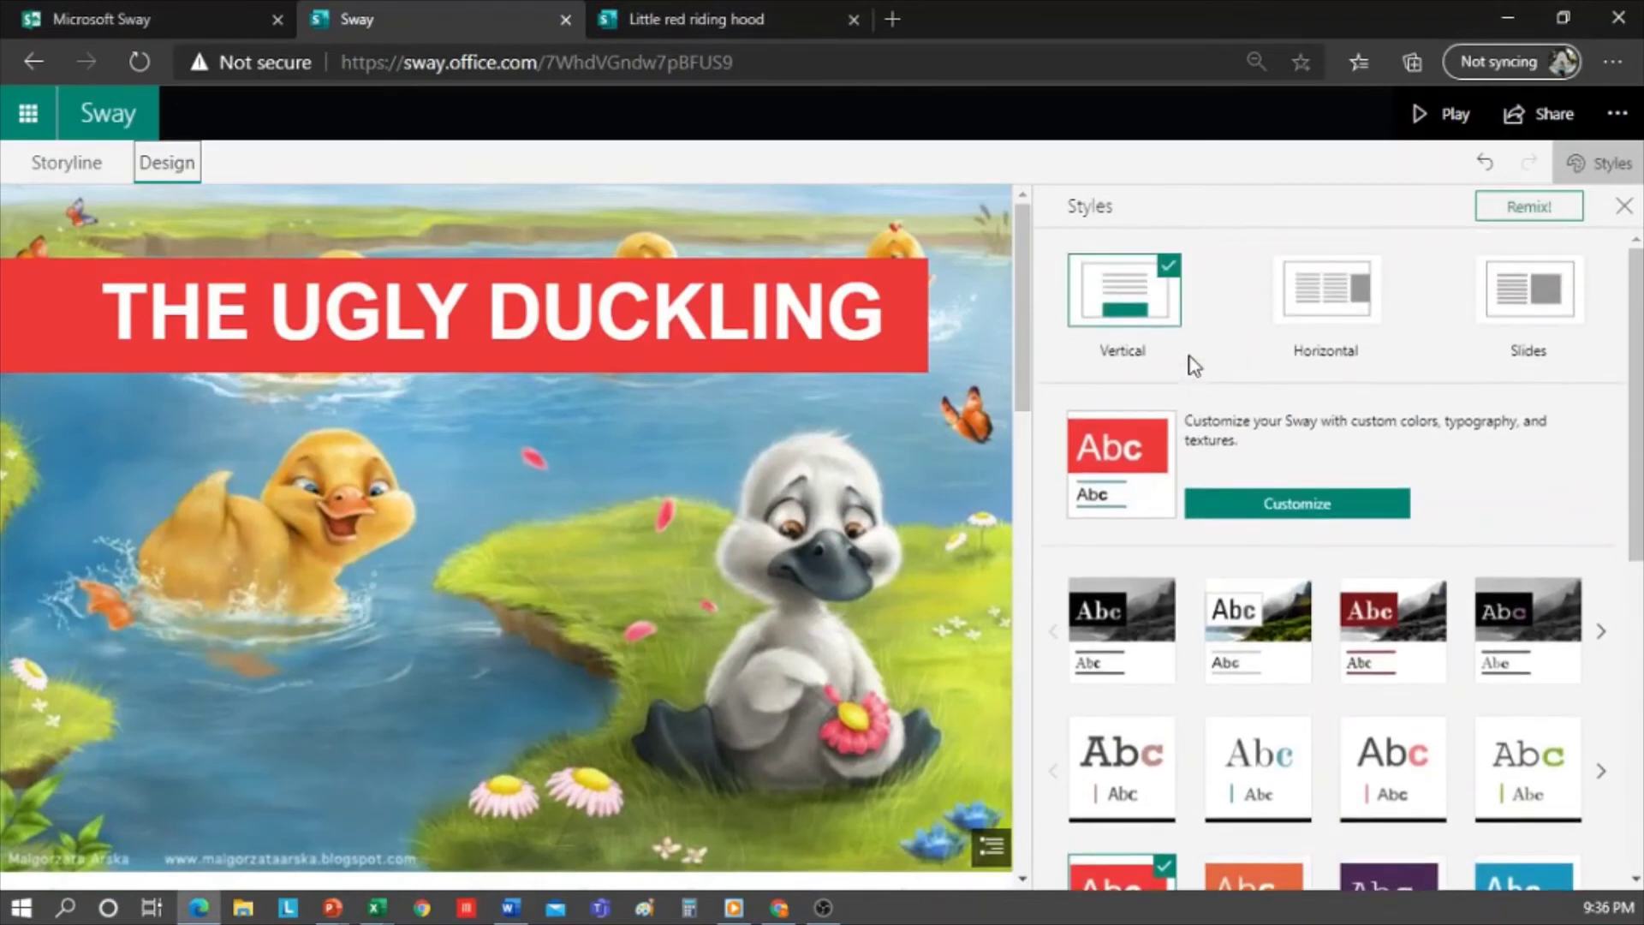
scroll(1195, 366, "down", 5)
left_click(1150, 651)
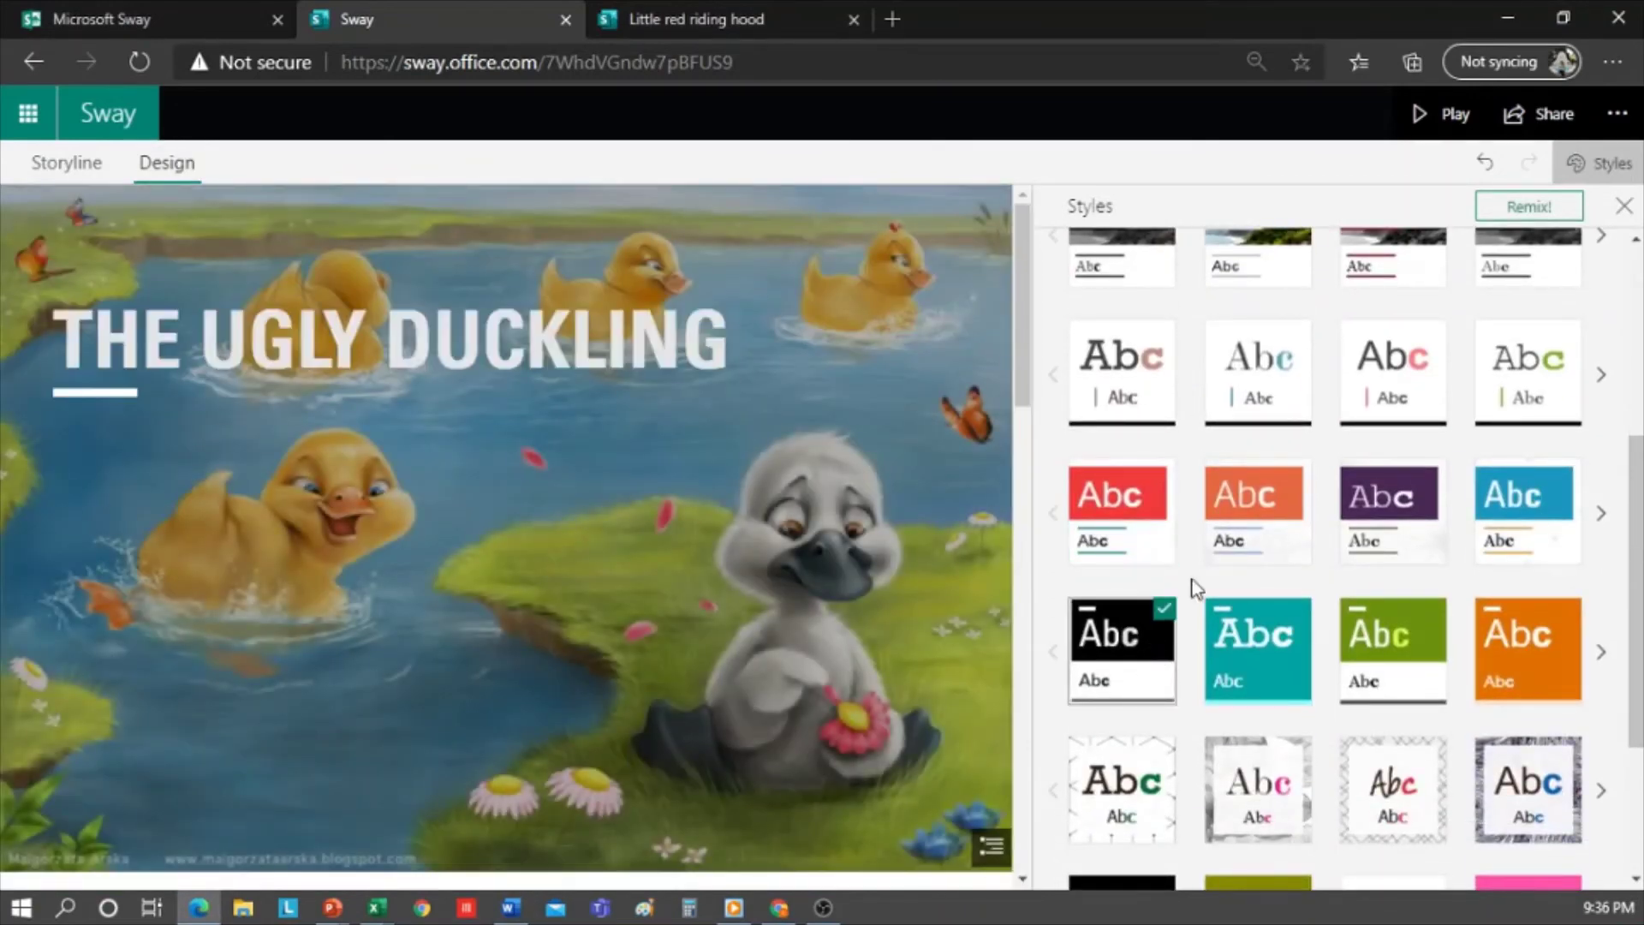
scroll(1216, 531, "up", 5)
left_click(1360, 314)
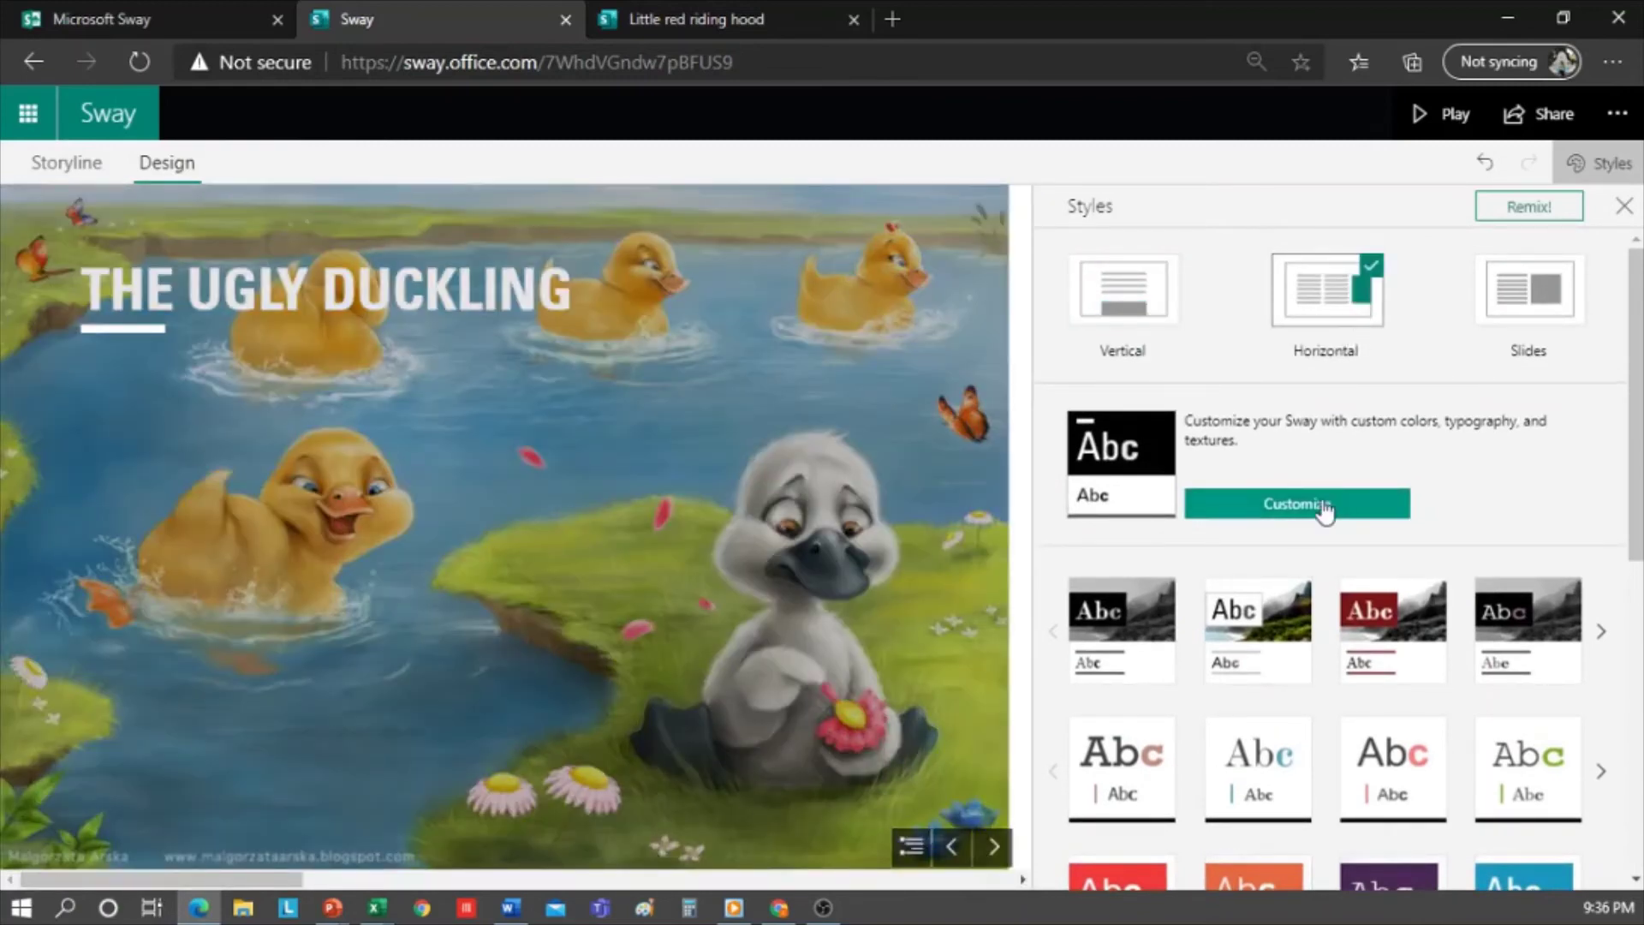
scroll(1301, 548, "down", 1)
left_click(1123, 781)
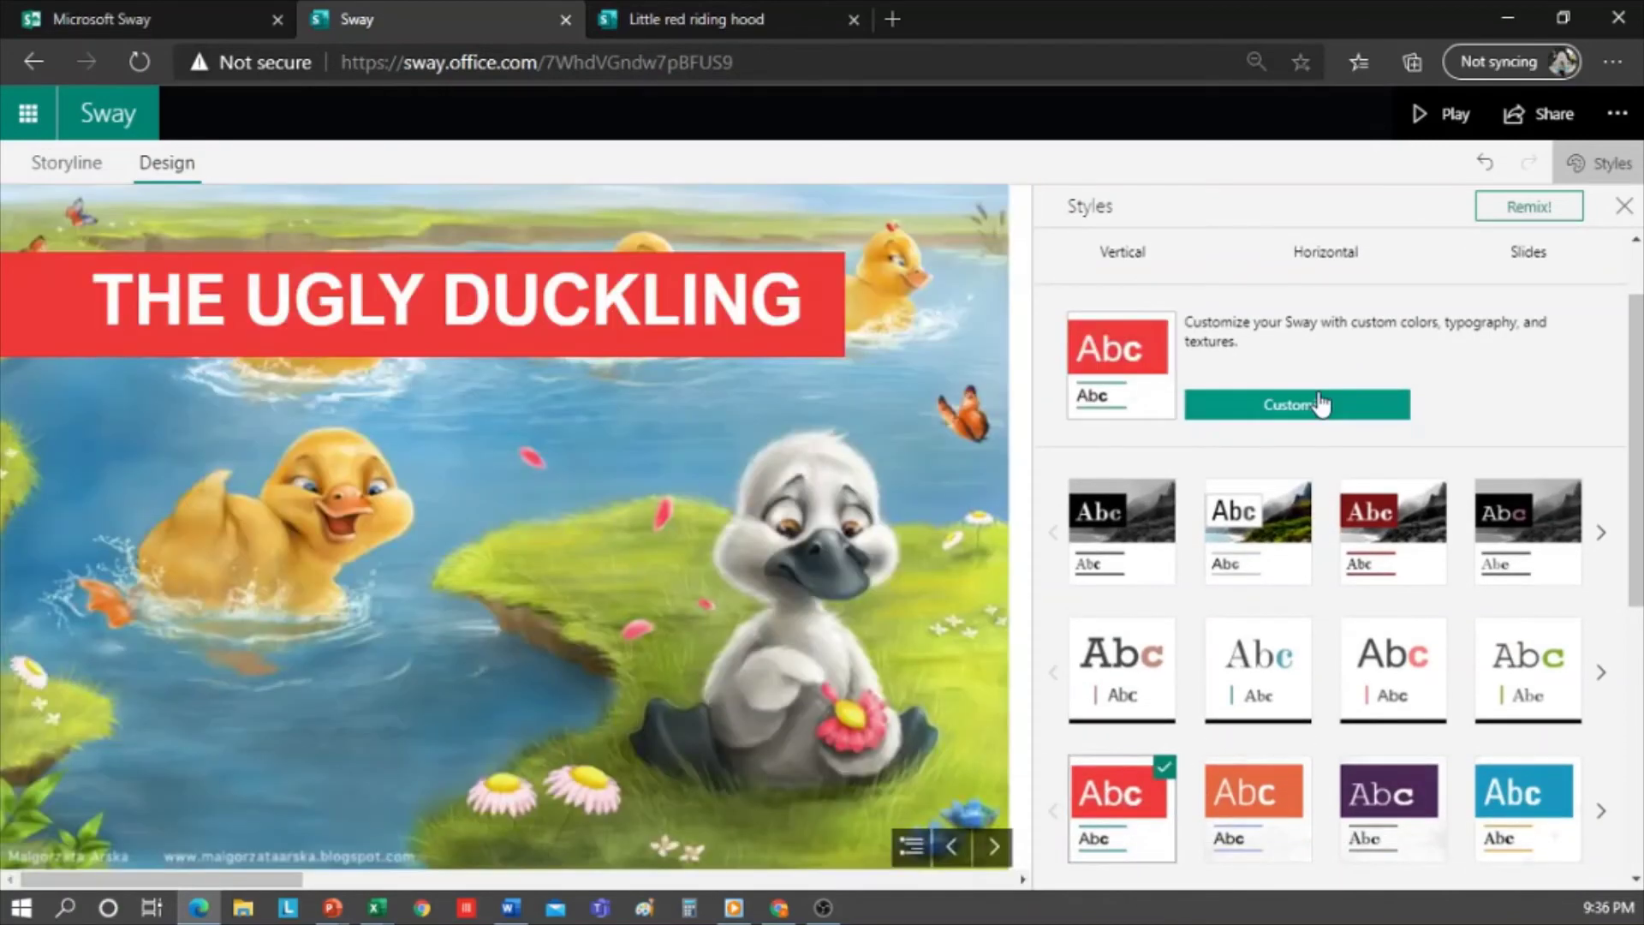
- Customize the style to use the Cavolini font and close the Styles pane
left_click(1322, 405)
scroll(1370, 557, "down", 1)
left_click(1568, 640)
scroll(1568, 667, "down", 2)
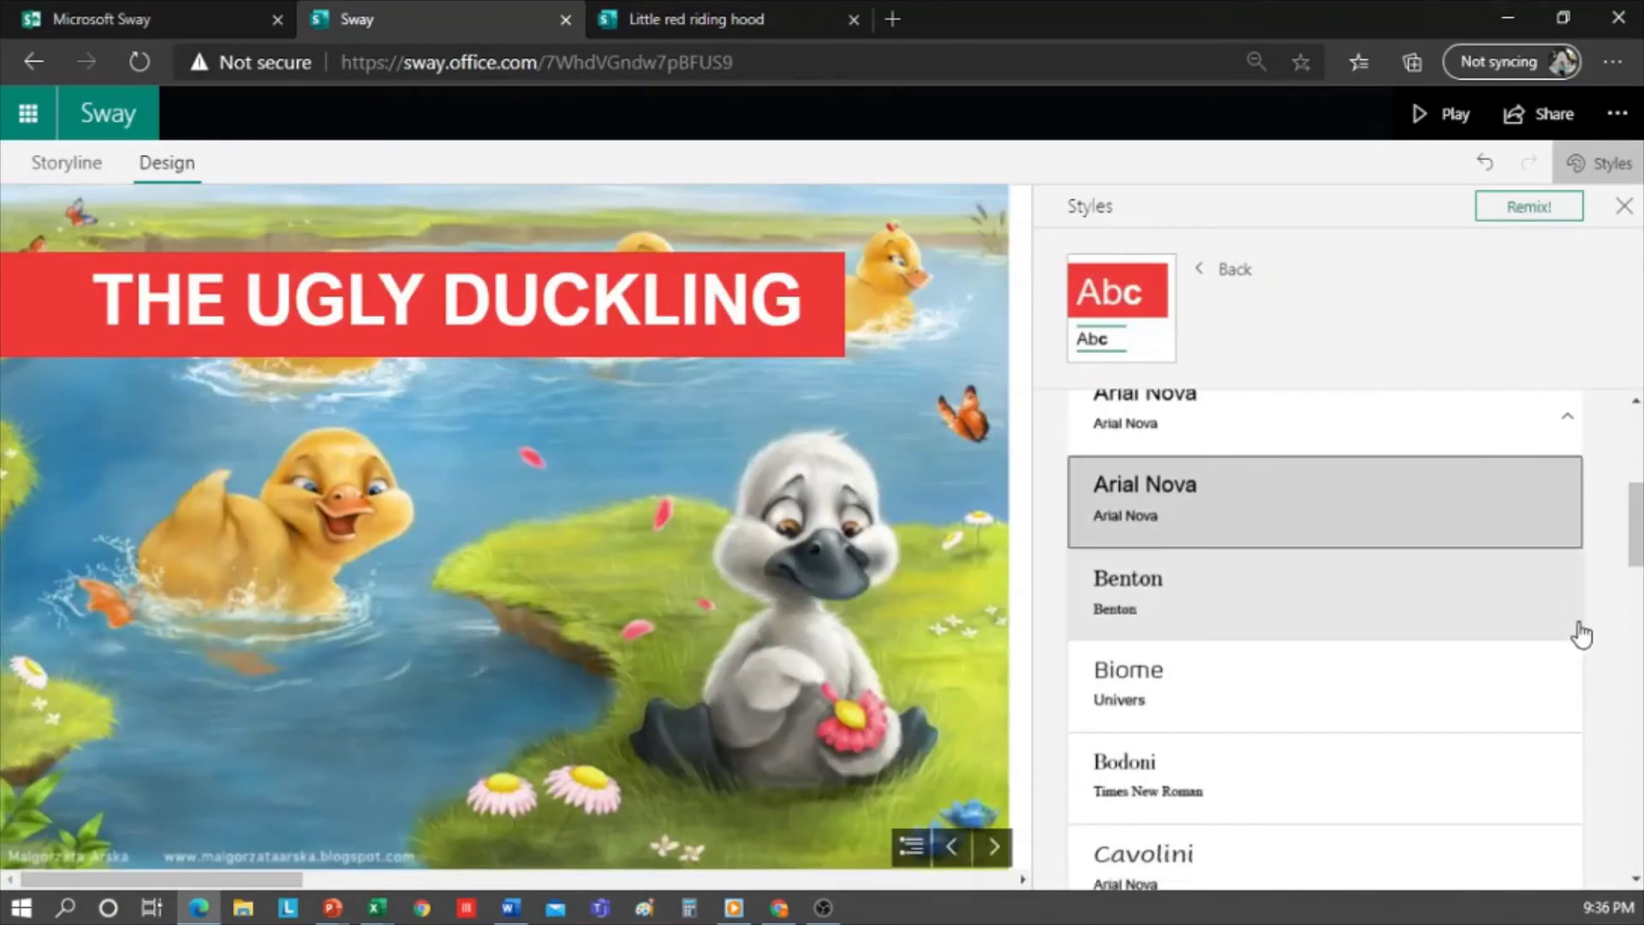
left_click(1281, 782)
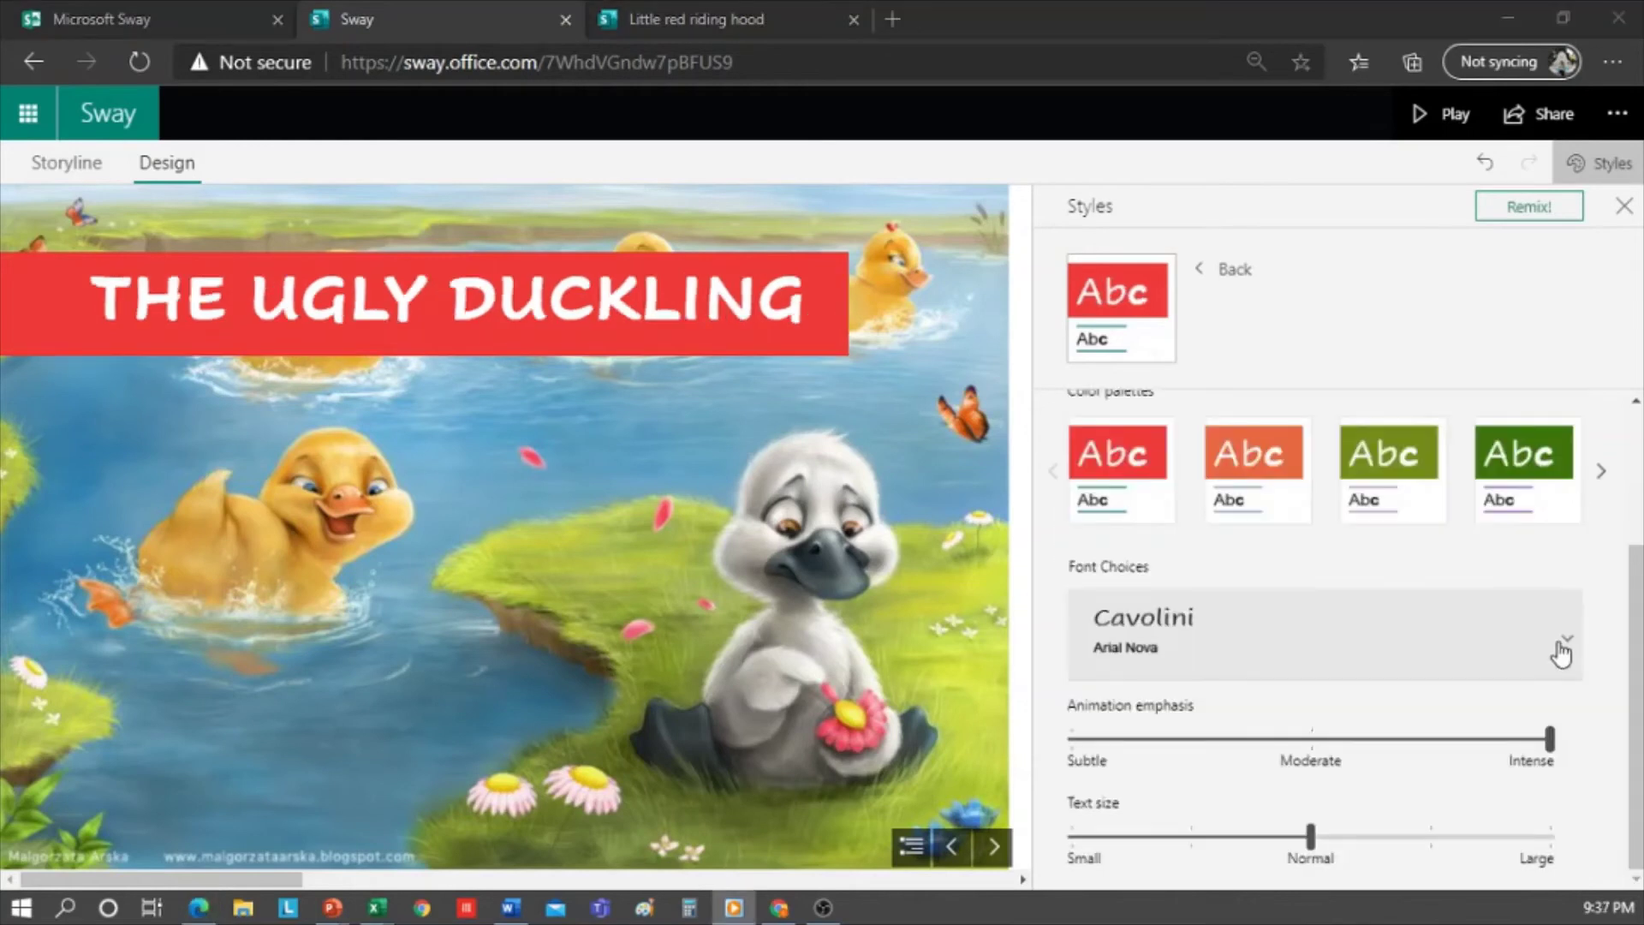
scroll(1570, 624, "up", 3)
scroll(1571, 625, "down", 3)
left_click(1569, 641)
left_click(1567, 641)
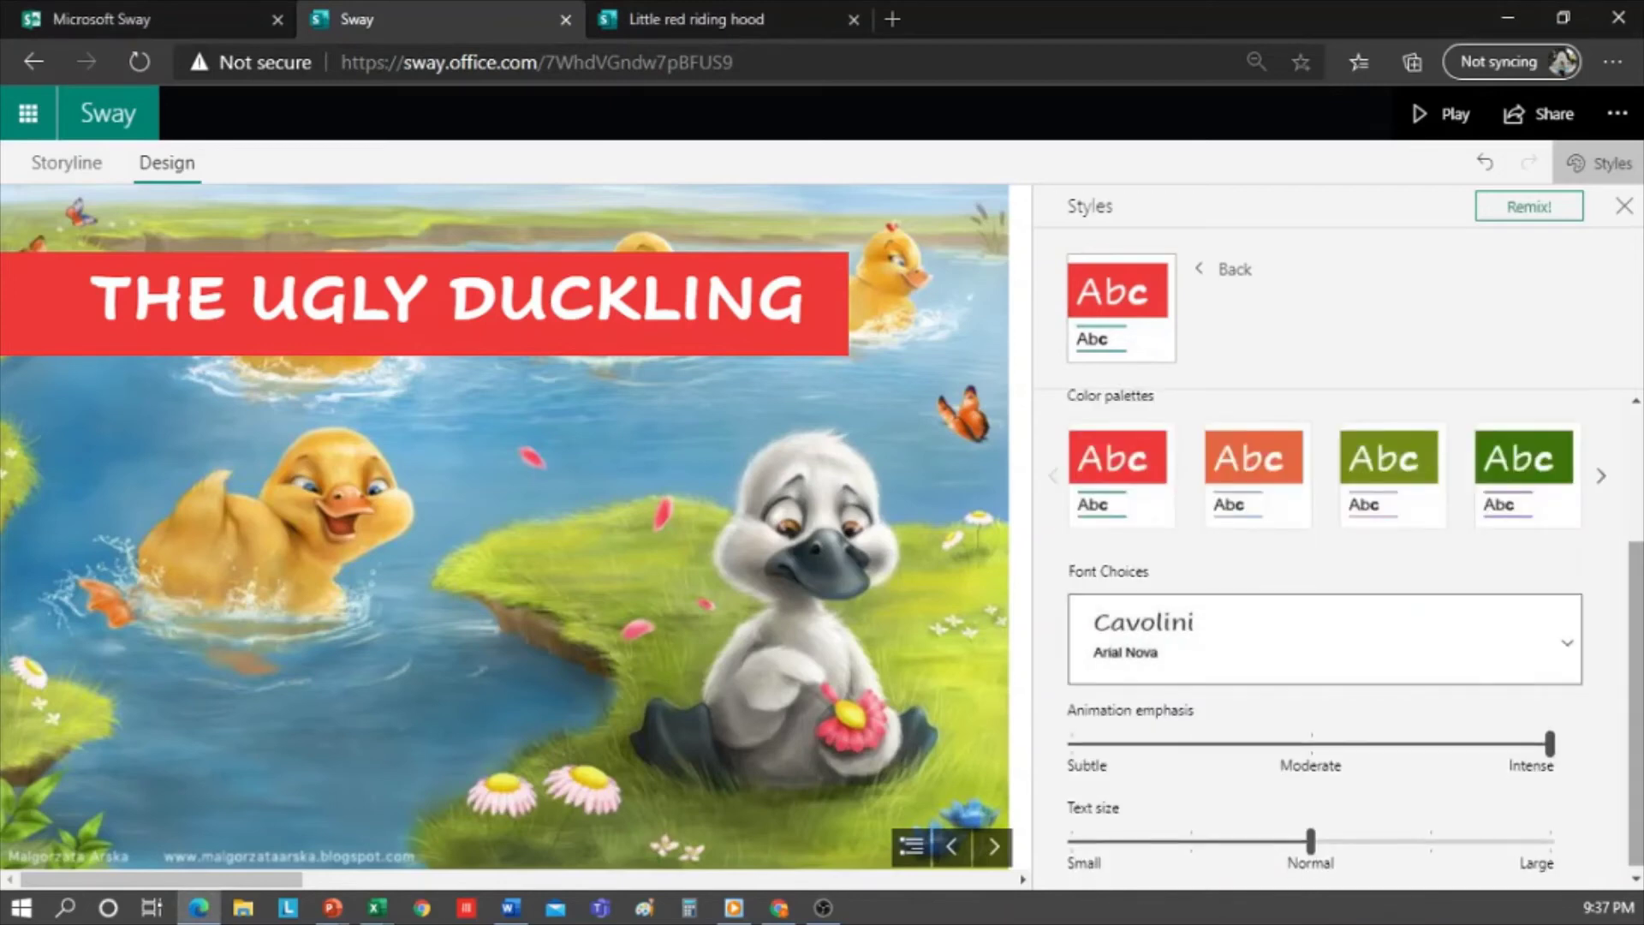
left_click(1621, 207)
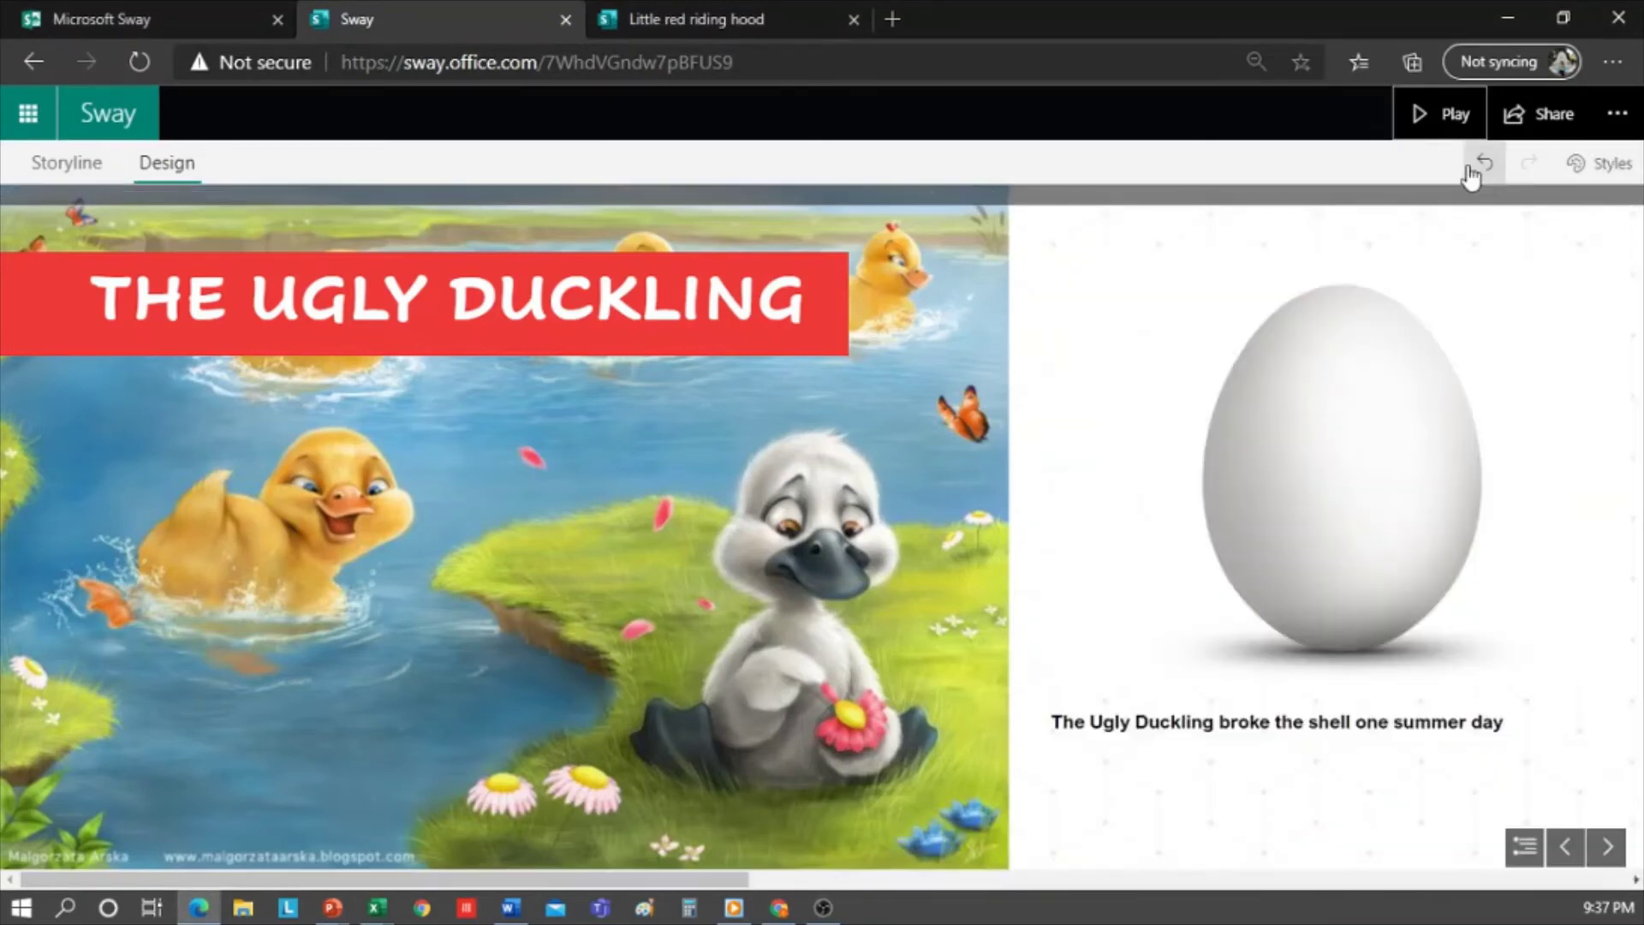
- Return to the Storyline, scroll through the story's cards, and bring up Share
left_click(67, 162)
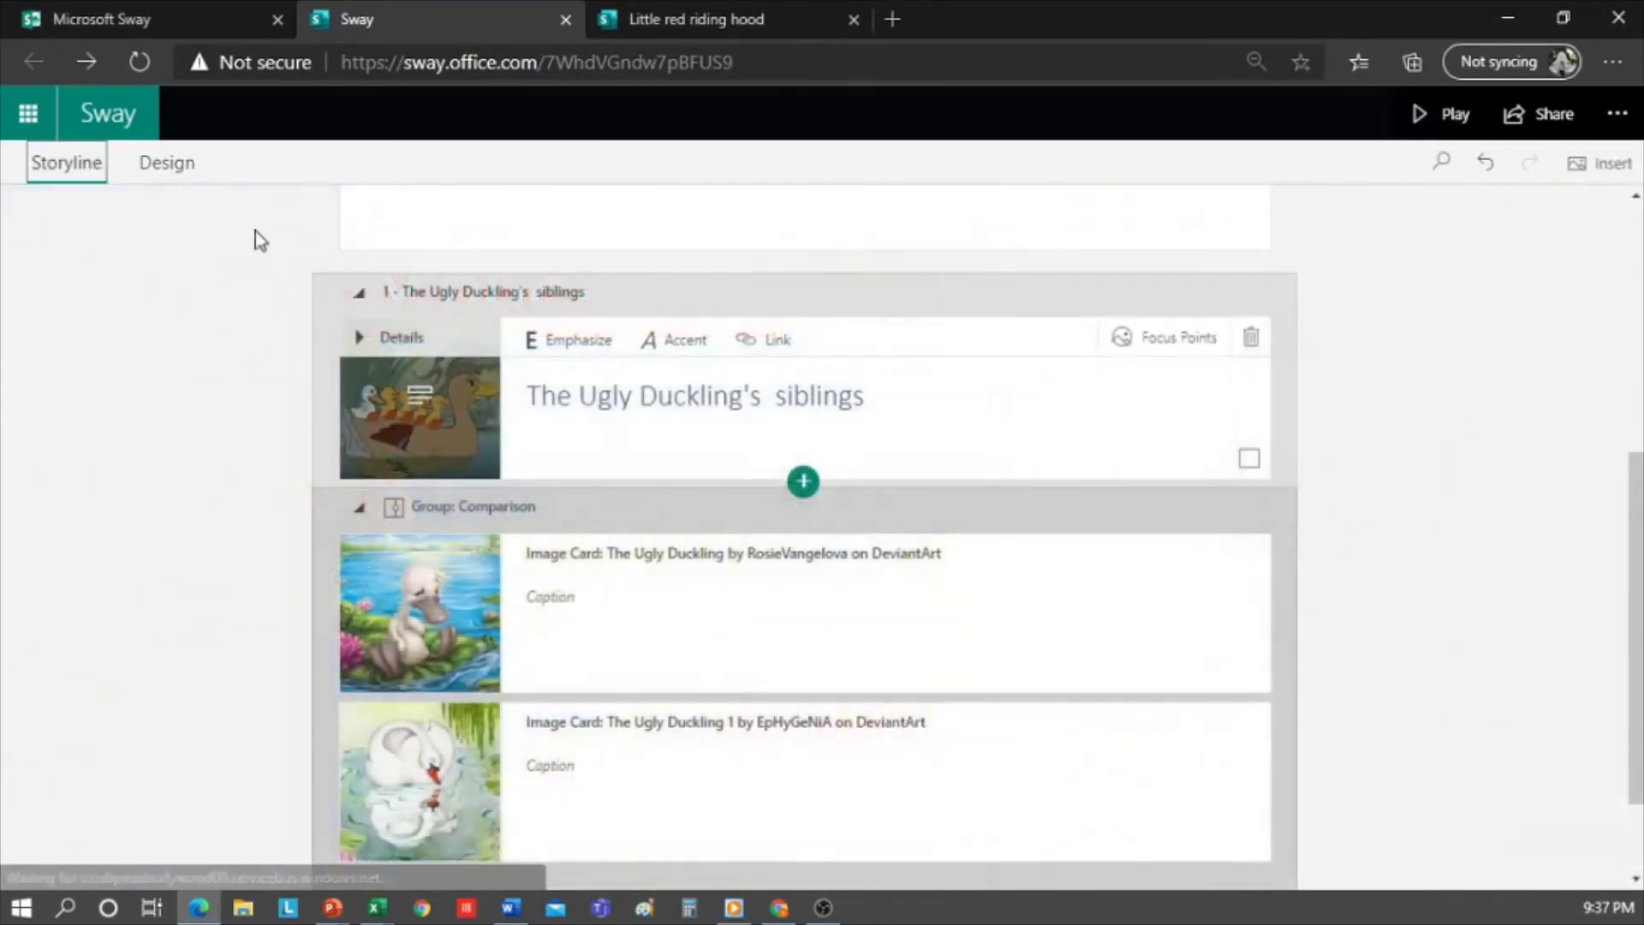
scroll(1142, 533, "up", 5)
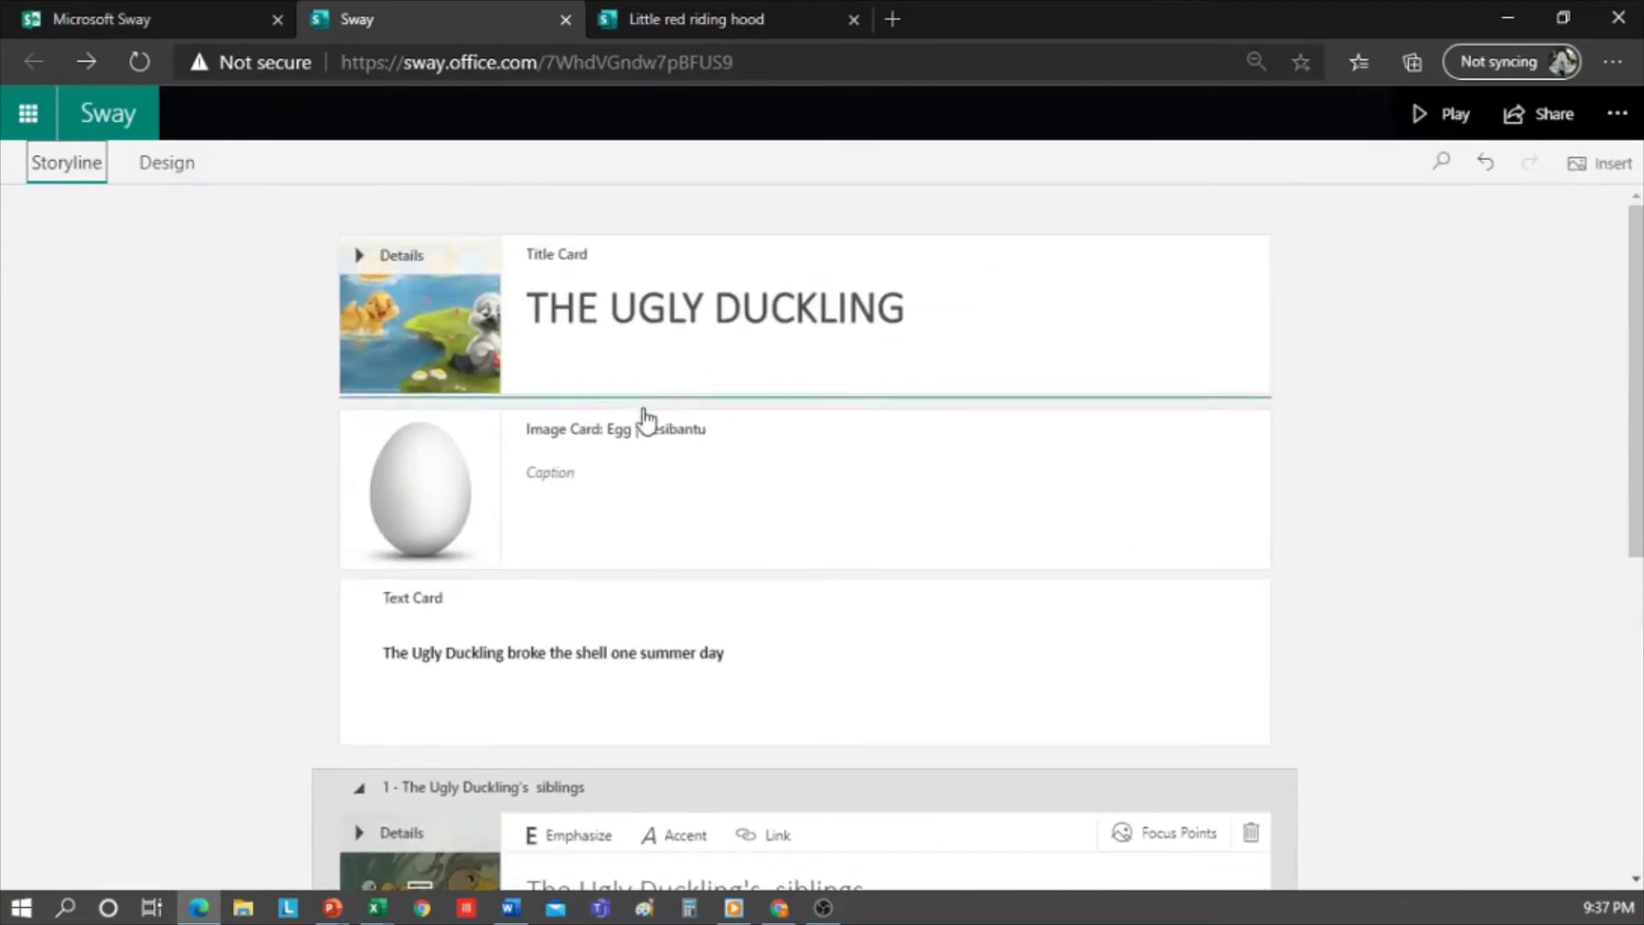
scroll(663, 481, "down", 6)
scroll(666, 494, "down", 1)
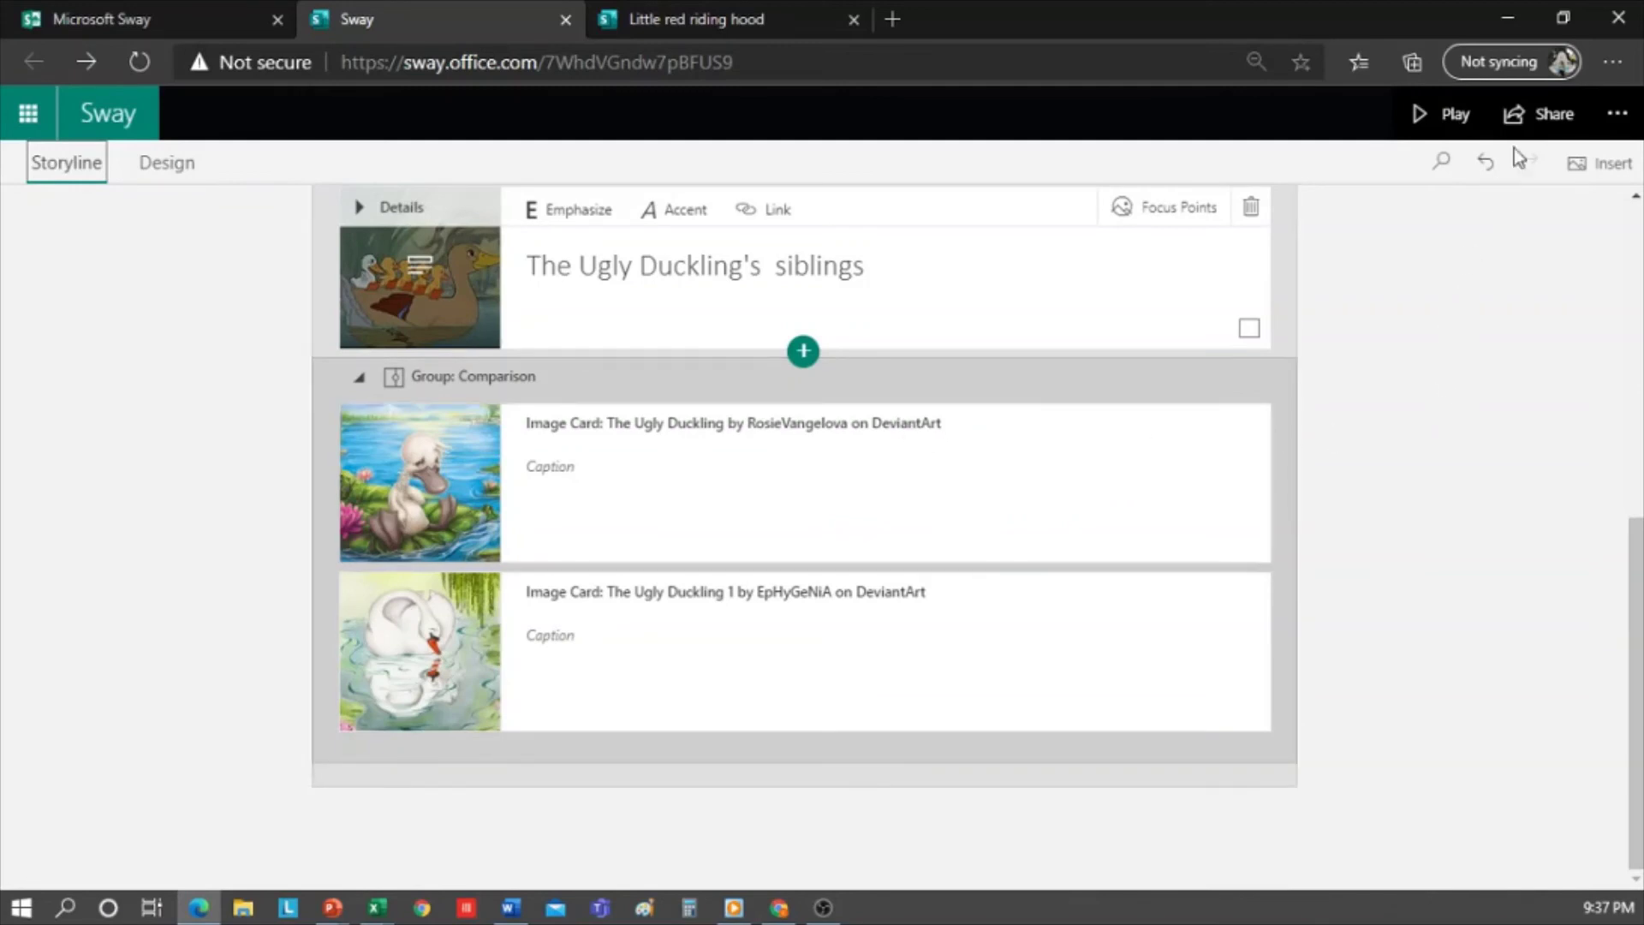
left_click(1583, 125)
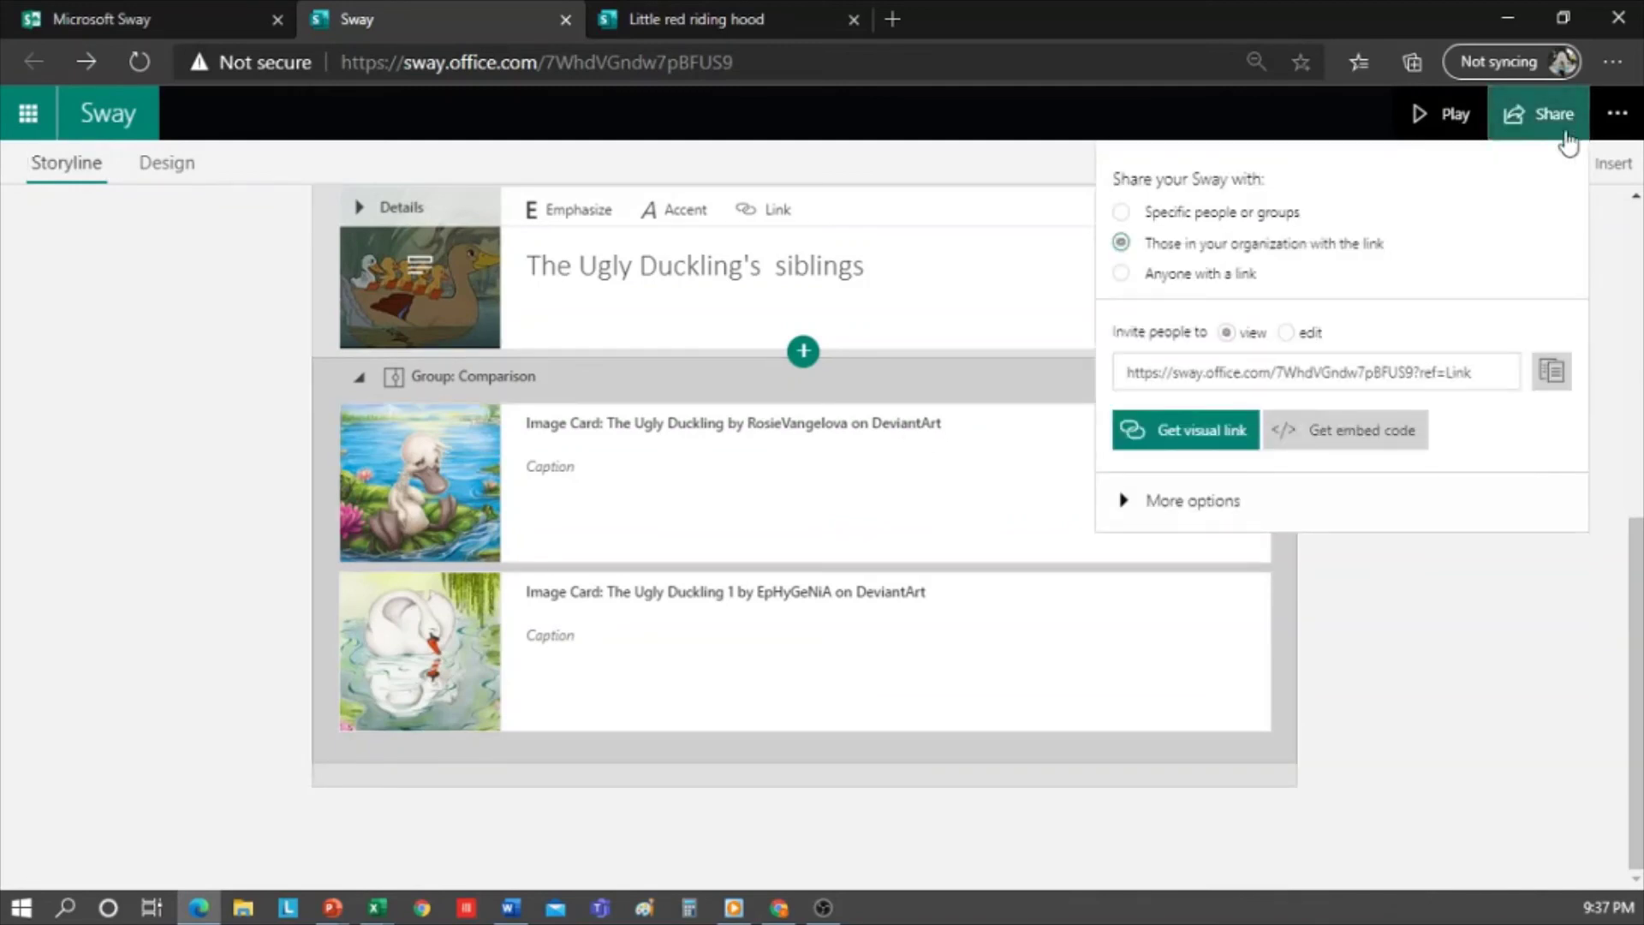
- Keep sharing limited to 'Those in your organization', copy the view link, and close Share
left_click(1122, 275)
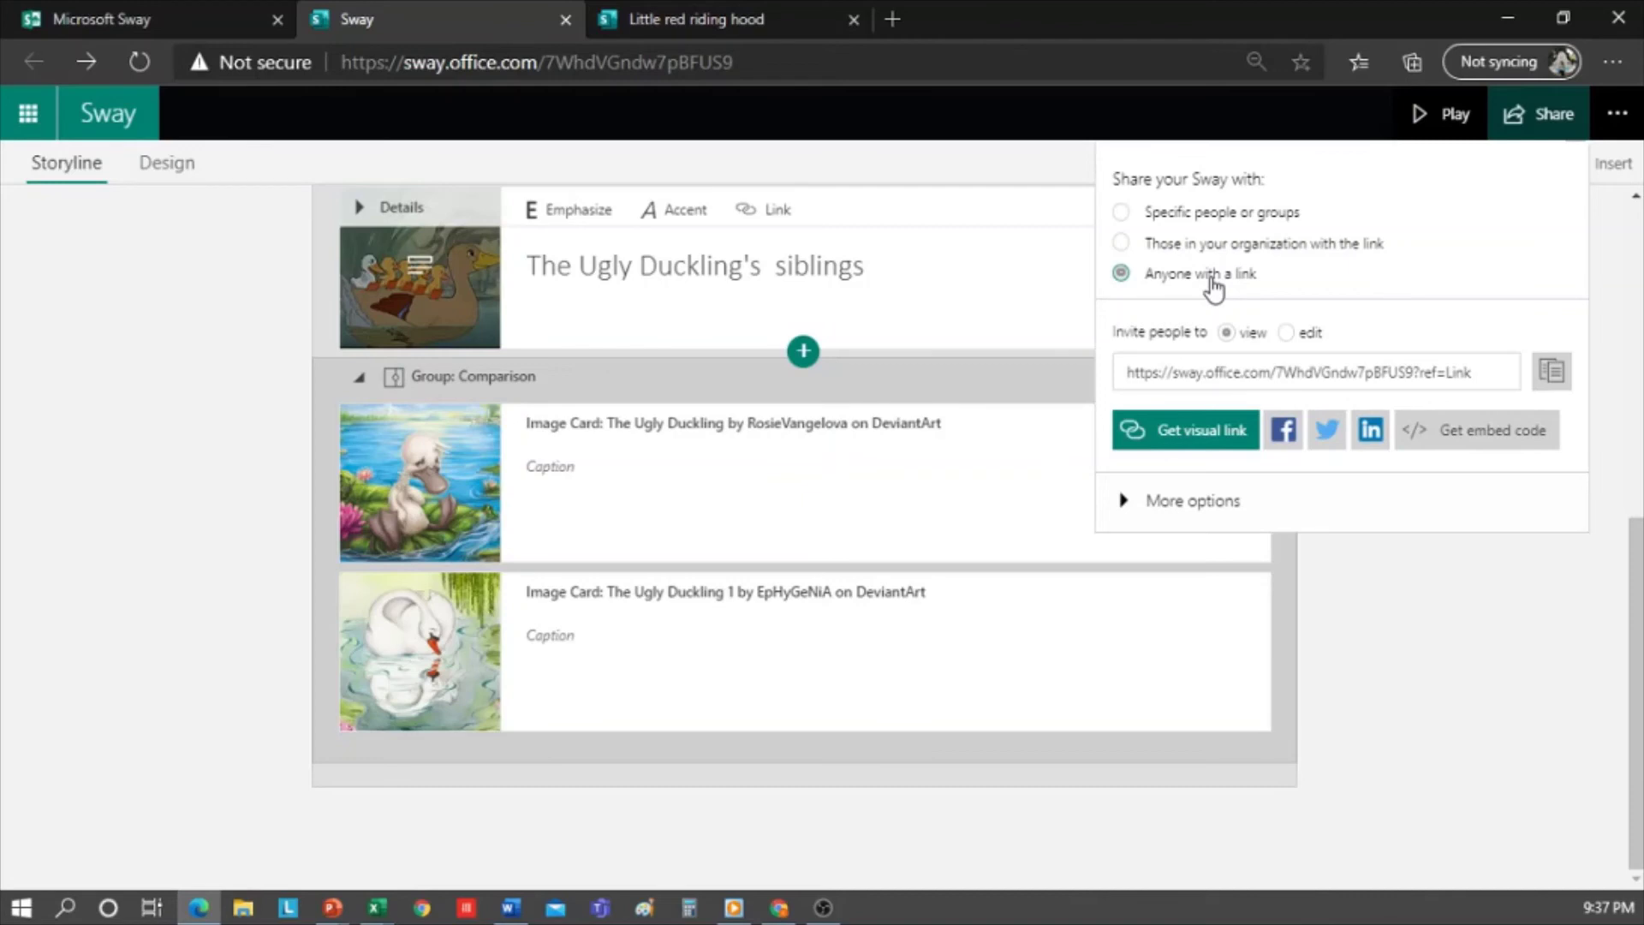
left_click(1121, 244)
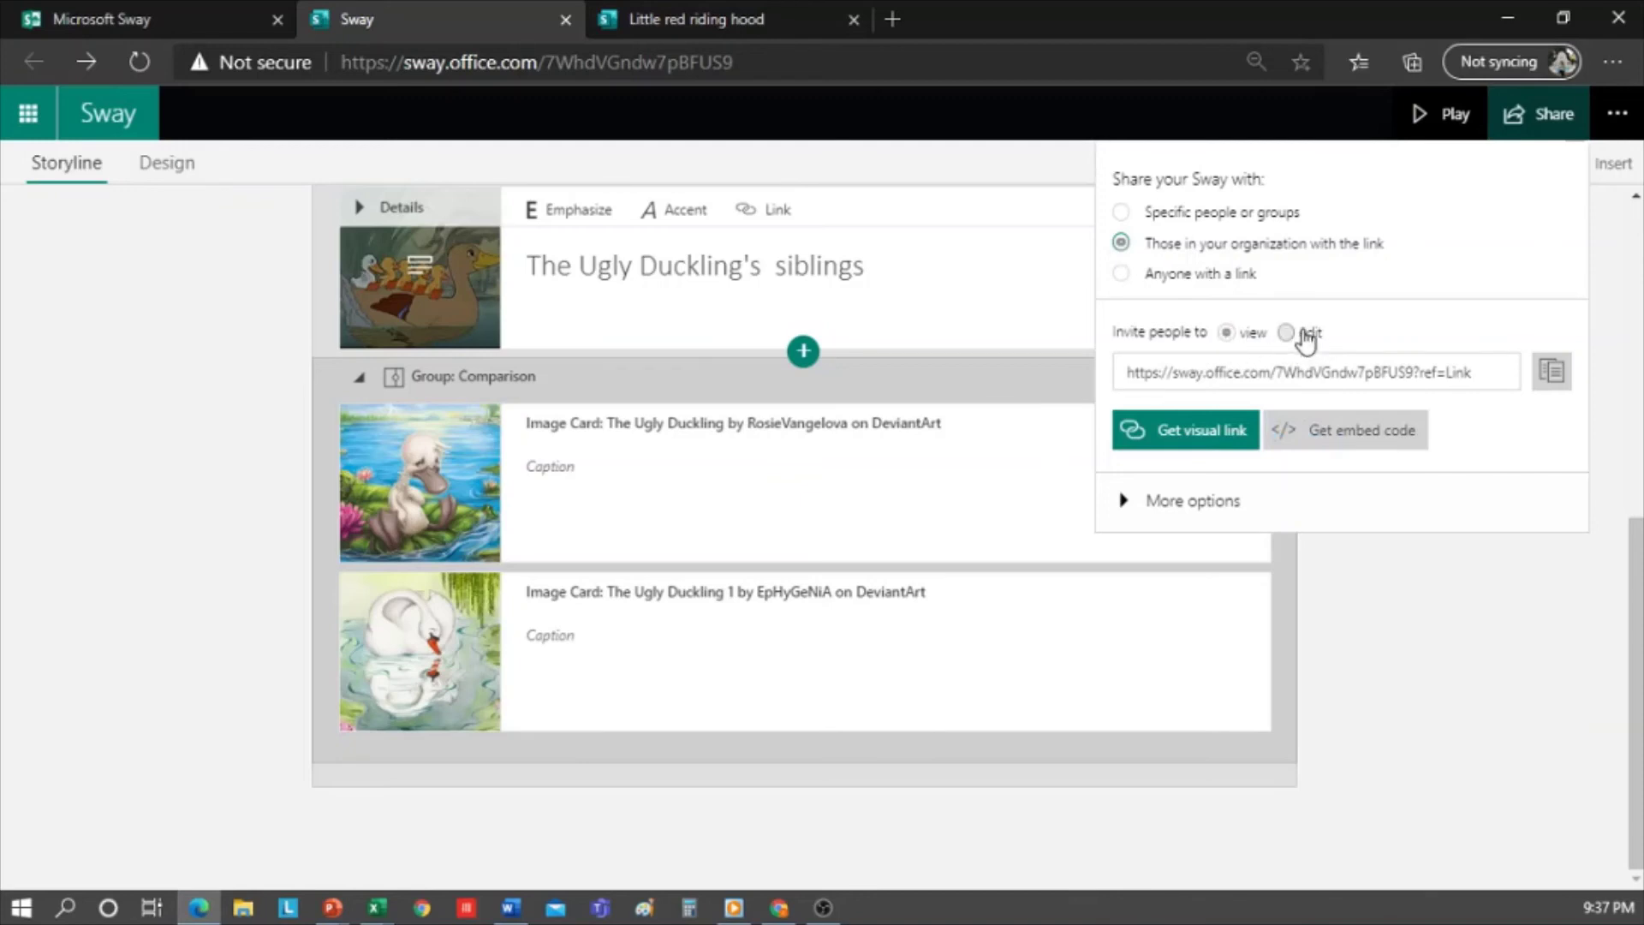
left_click(1550, 385)
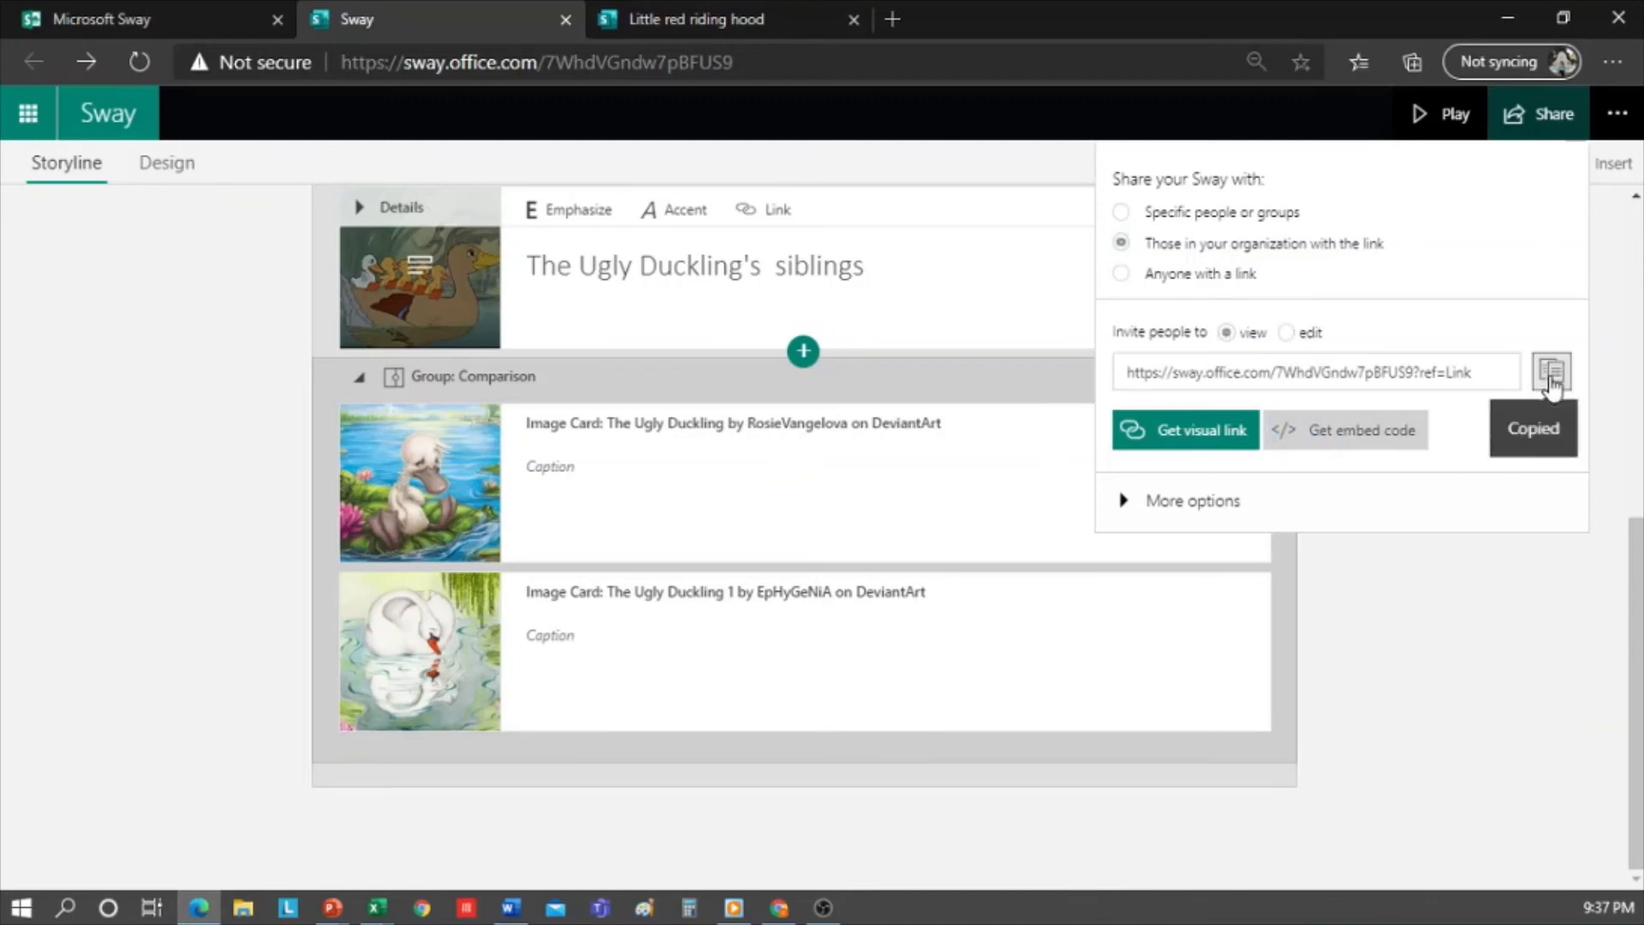
left_click(1396, 603)
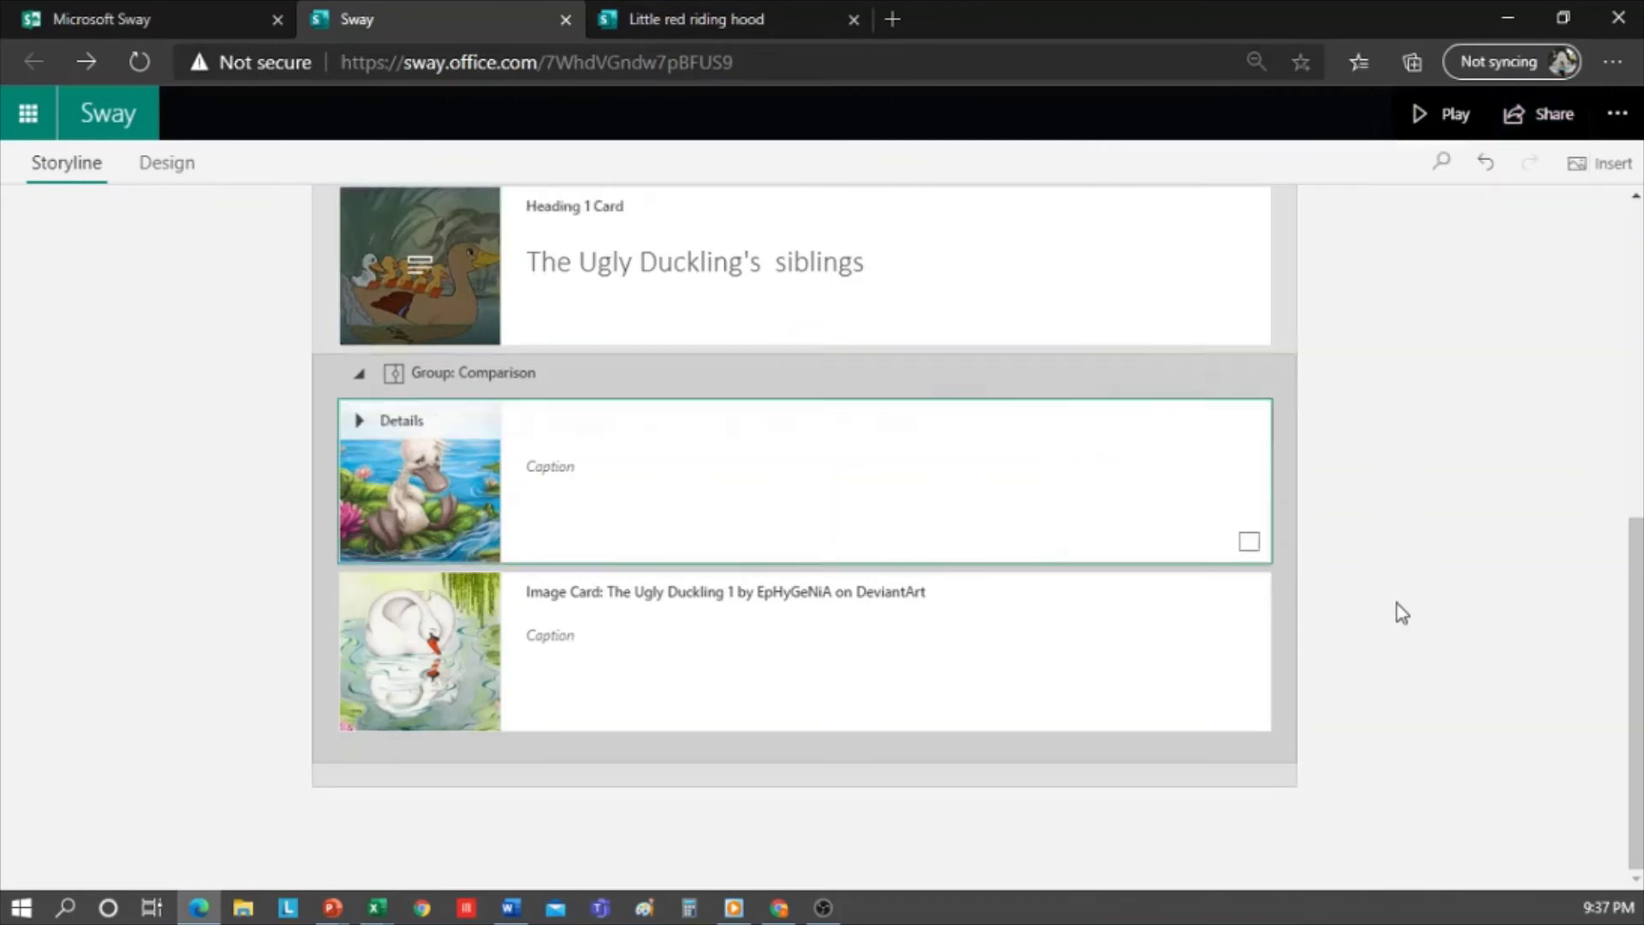
left_click(759, 18)
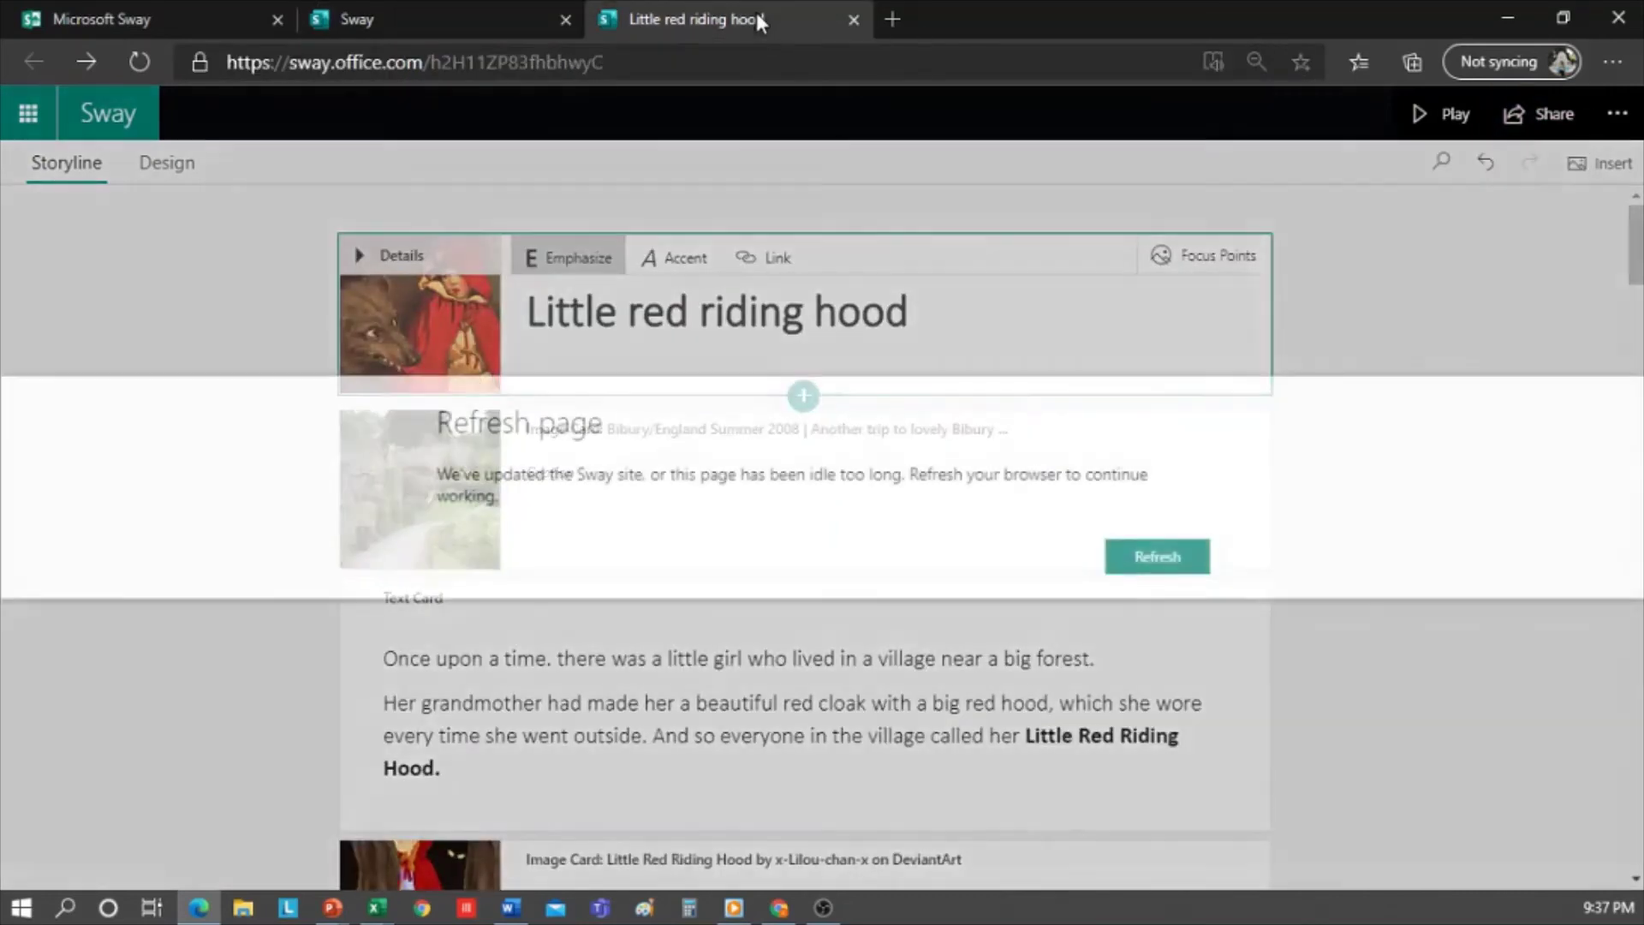
left_click(1144, 561)
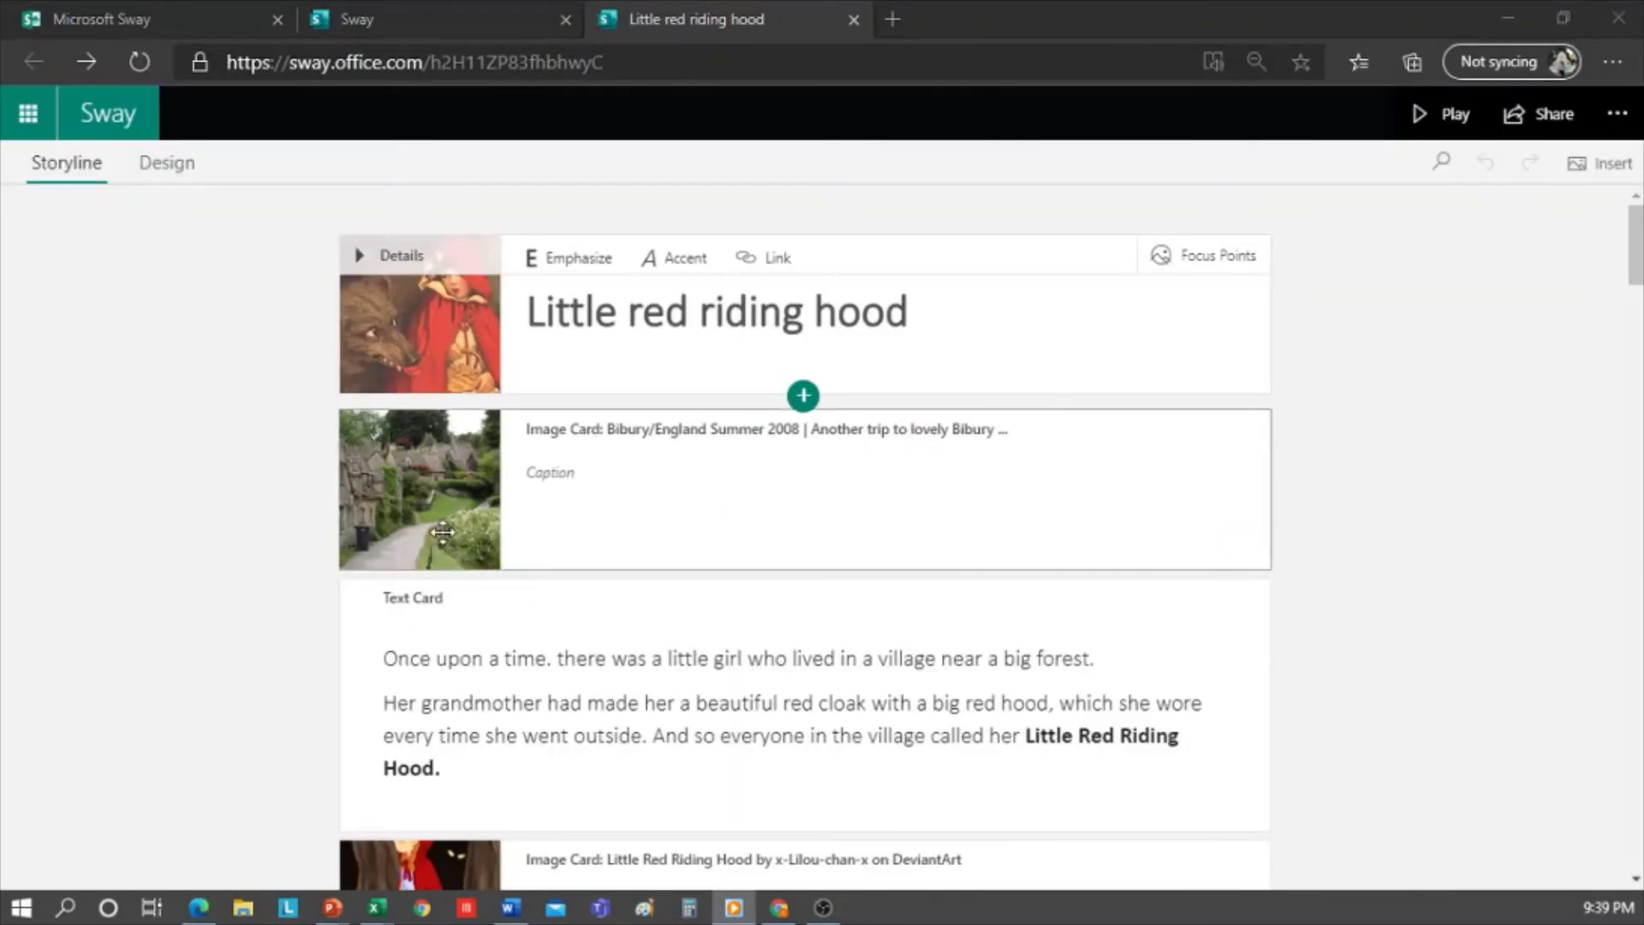
left_click(702, 312)
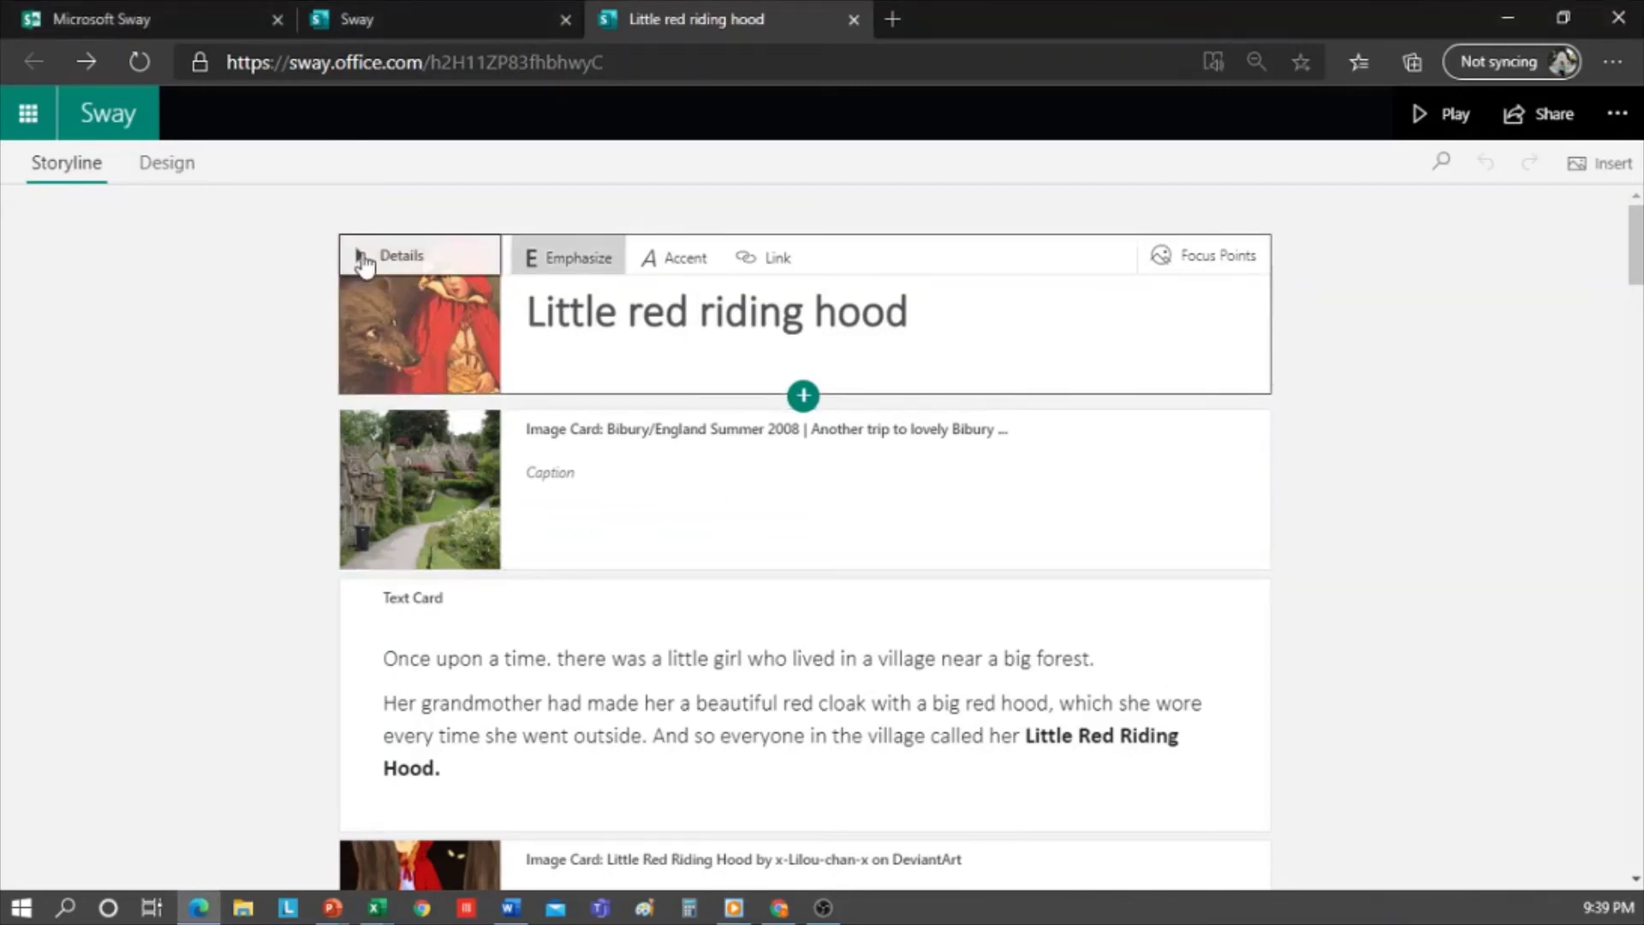
left_click(363, 259)
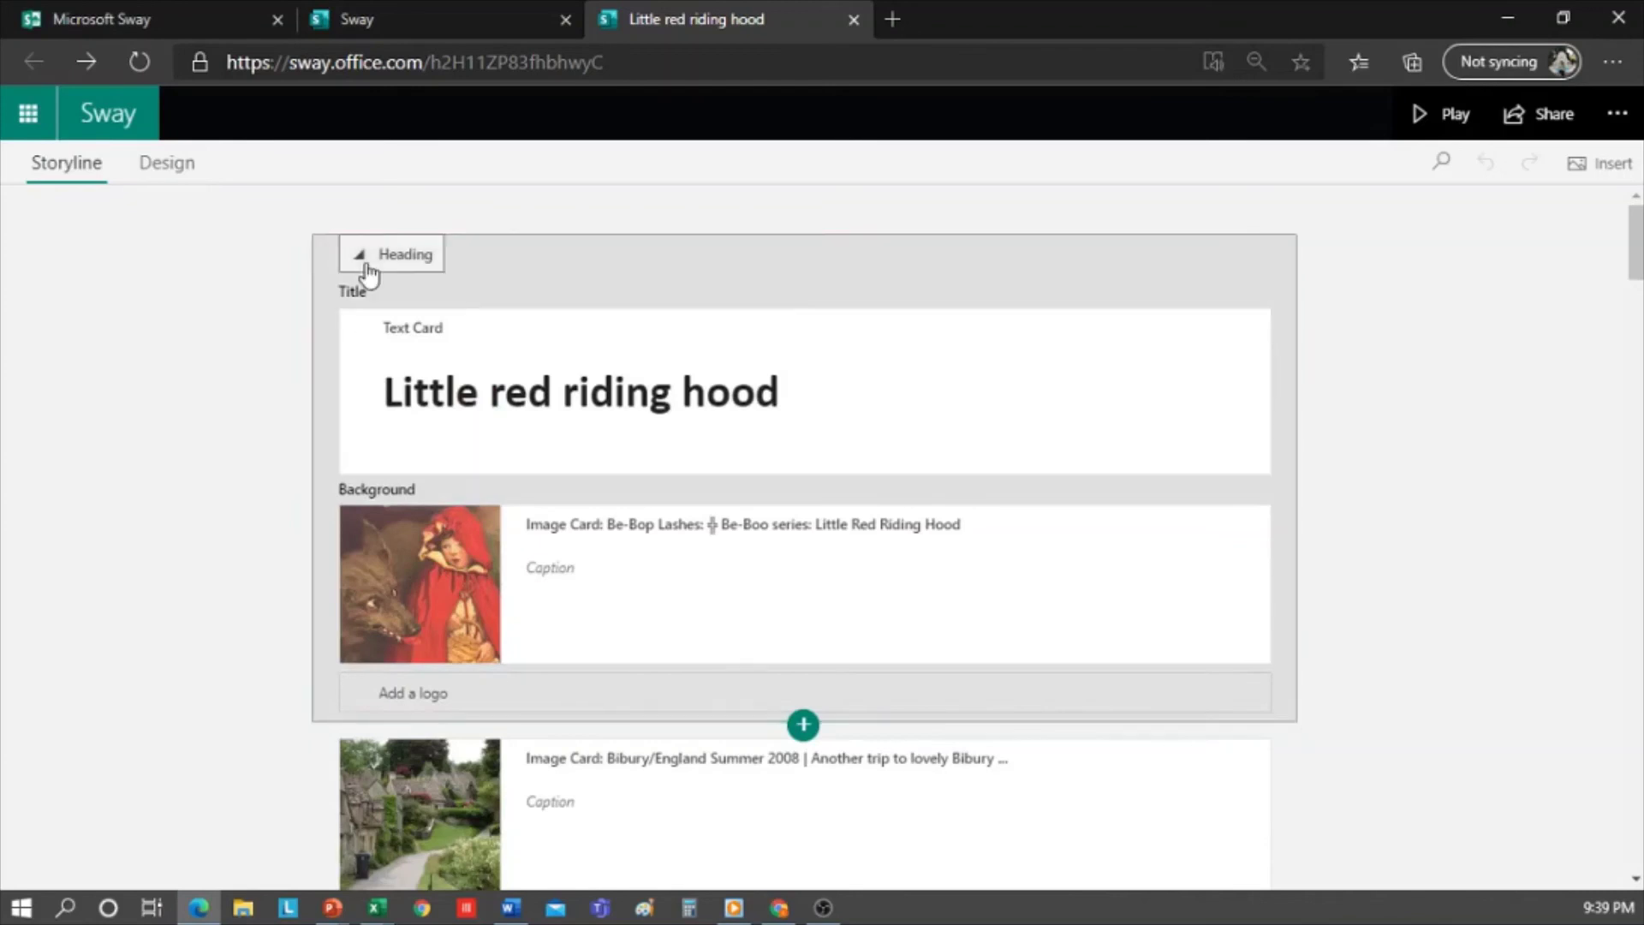
left_click(367, 262)
scroll(745, 543, "down", 4)
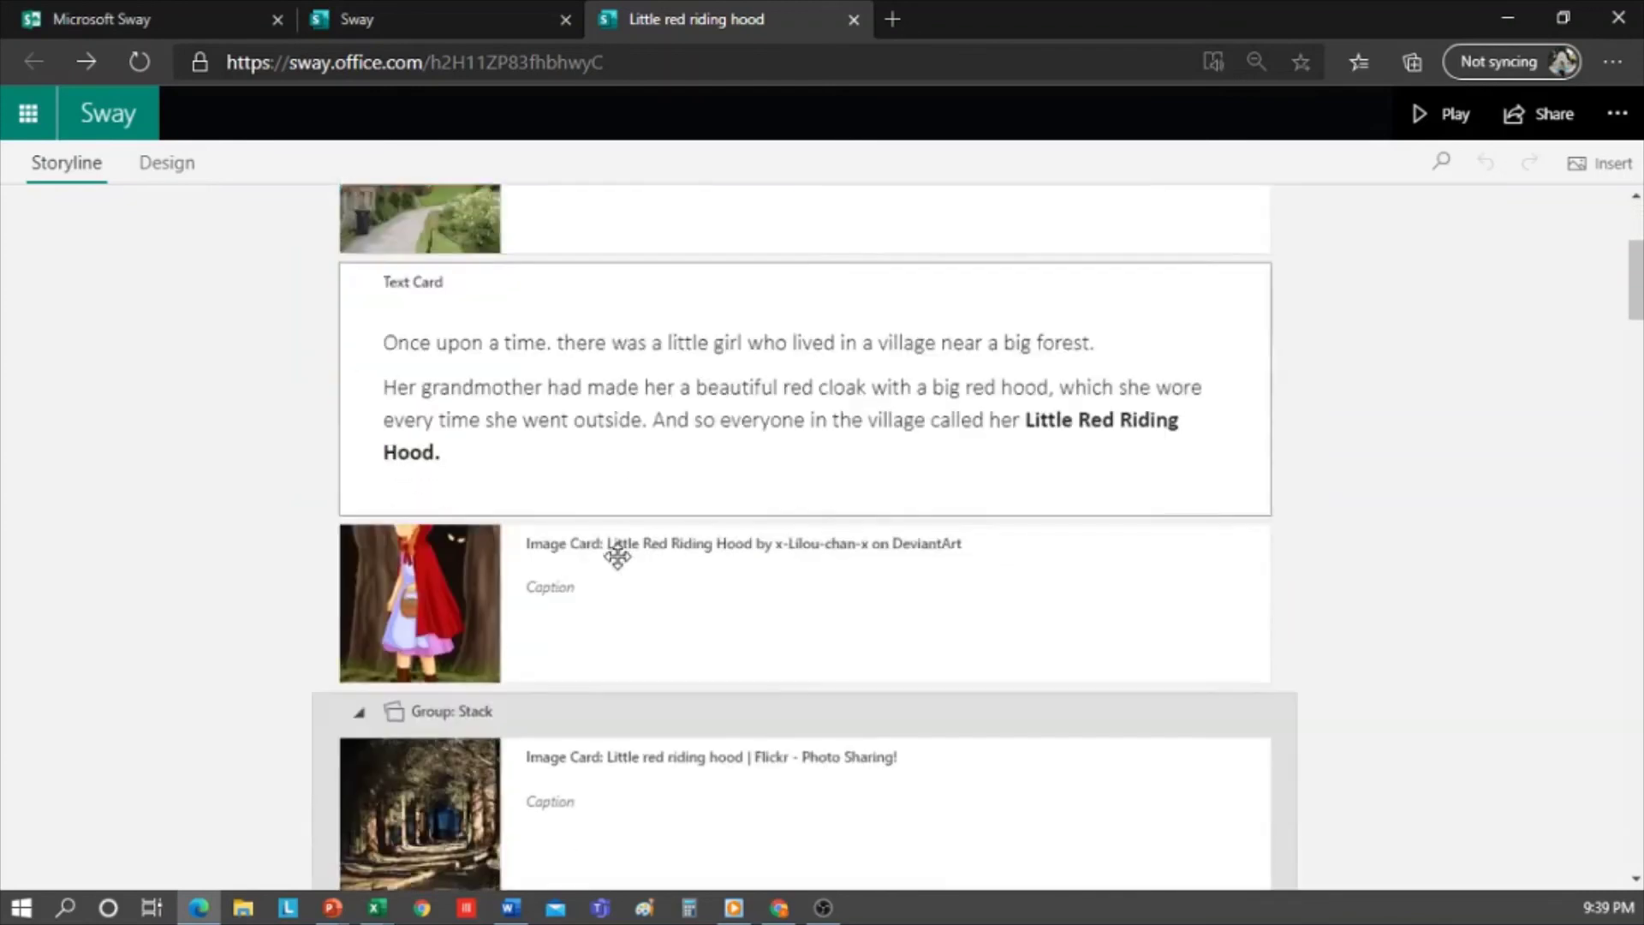
scroll(623, 631, "down", 3)
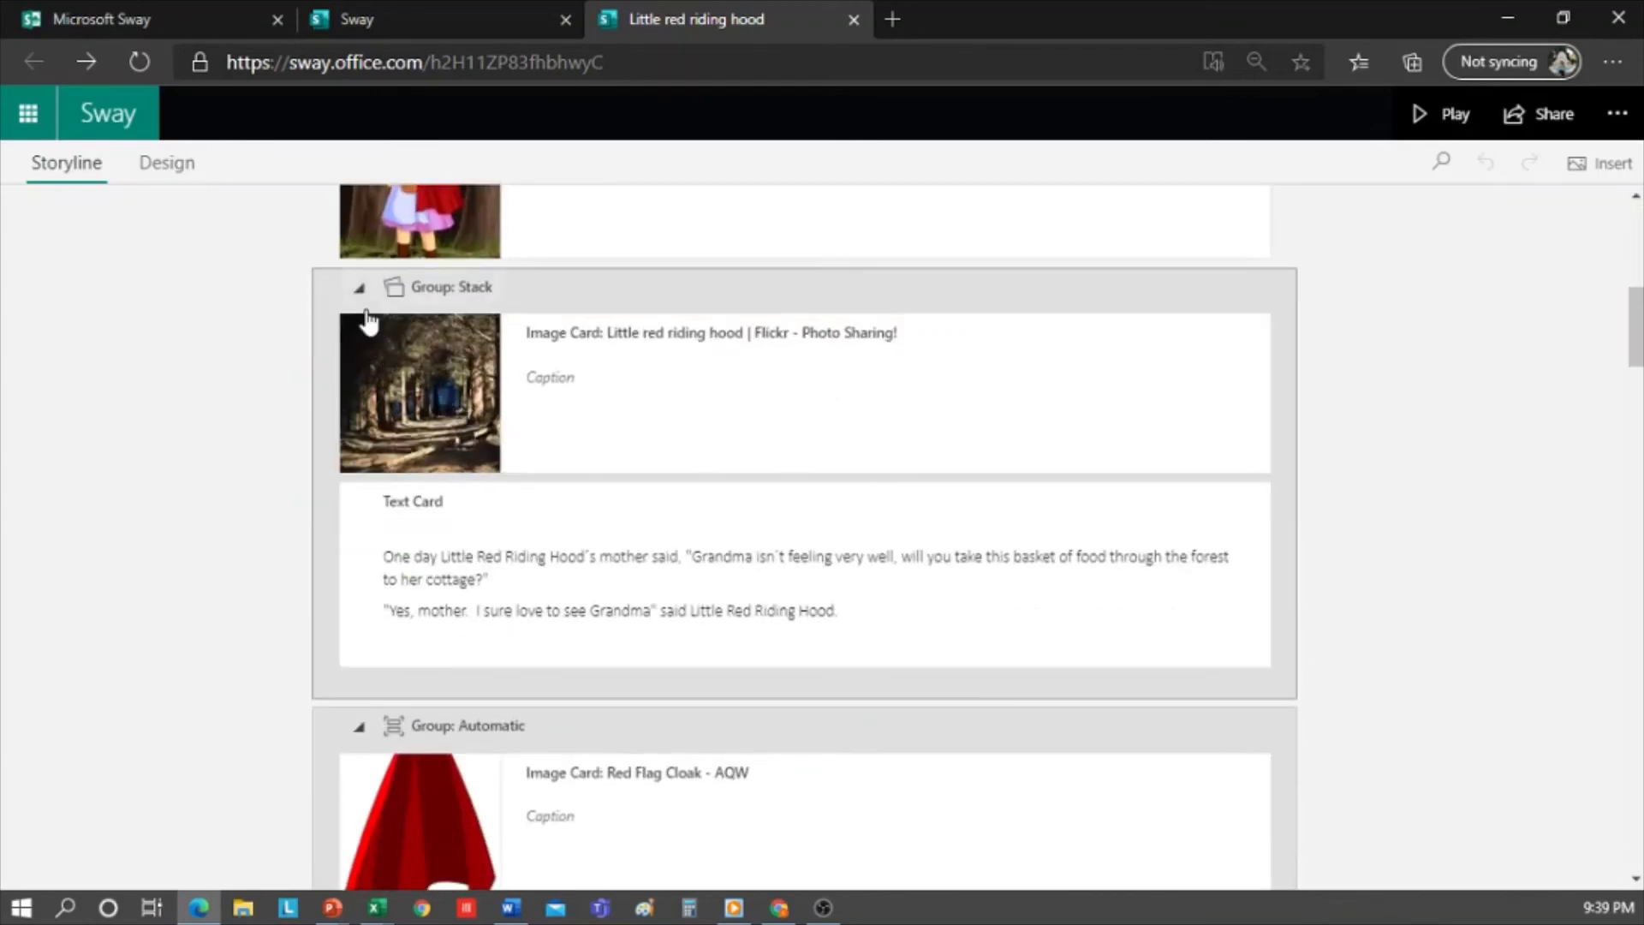
left_click(360, 289)
left_click(360, 289)
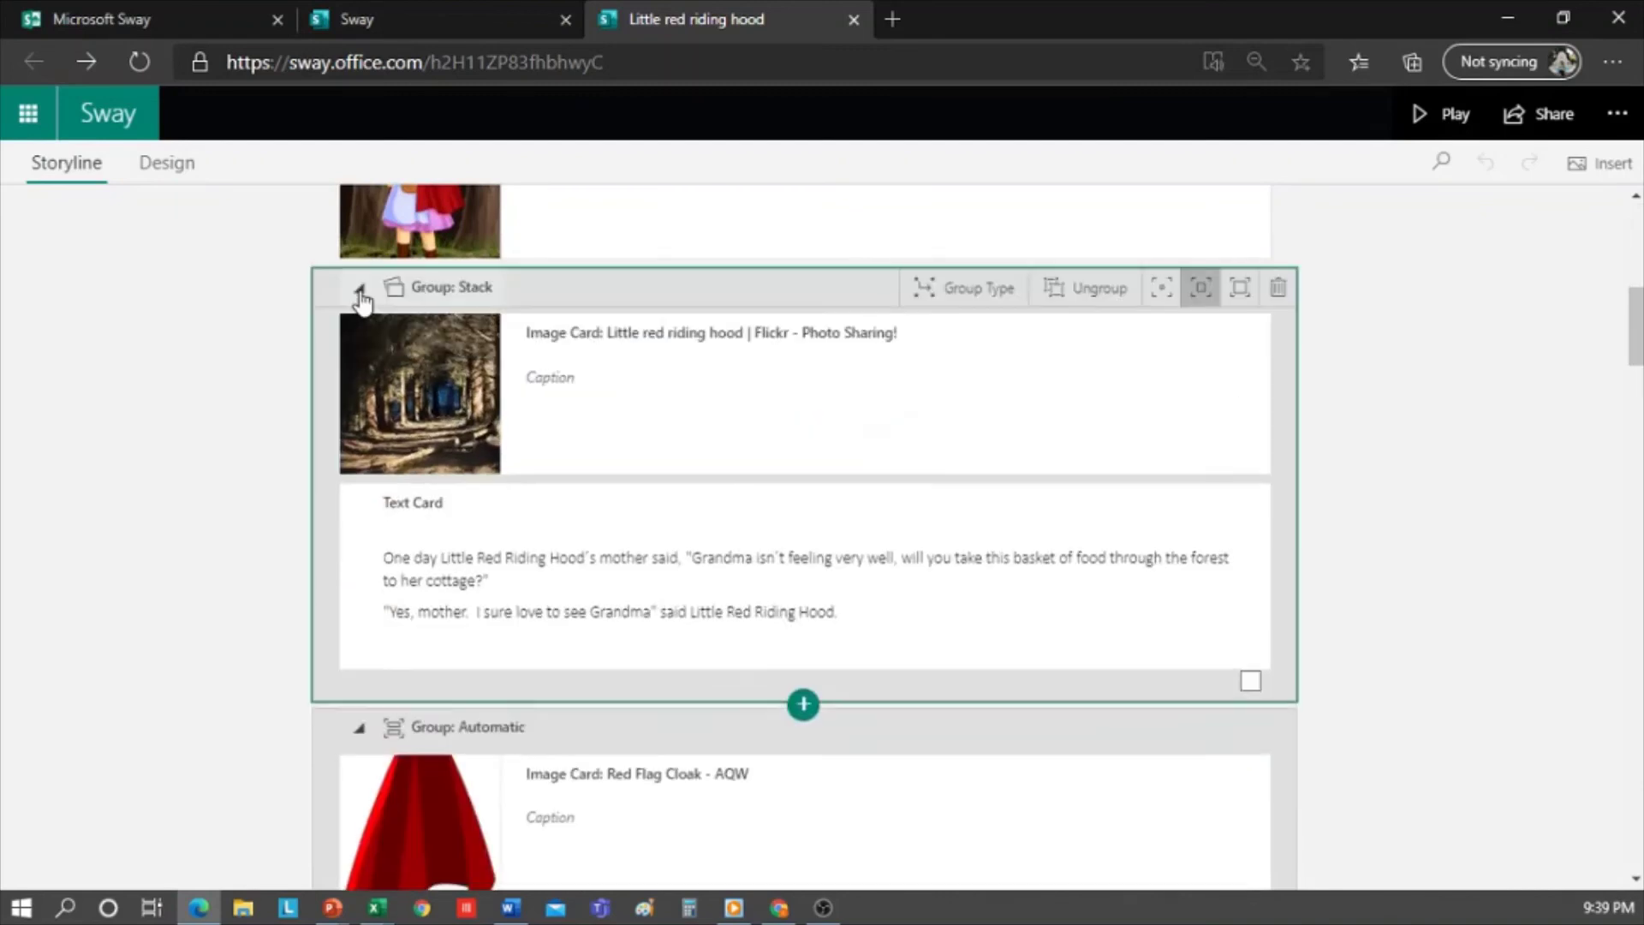
scroll(642, 460, "down", 3)
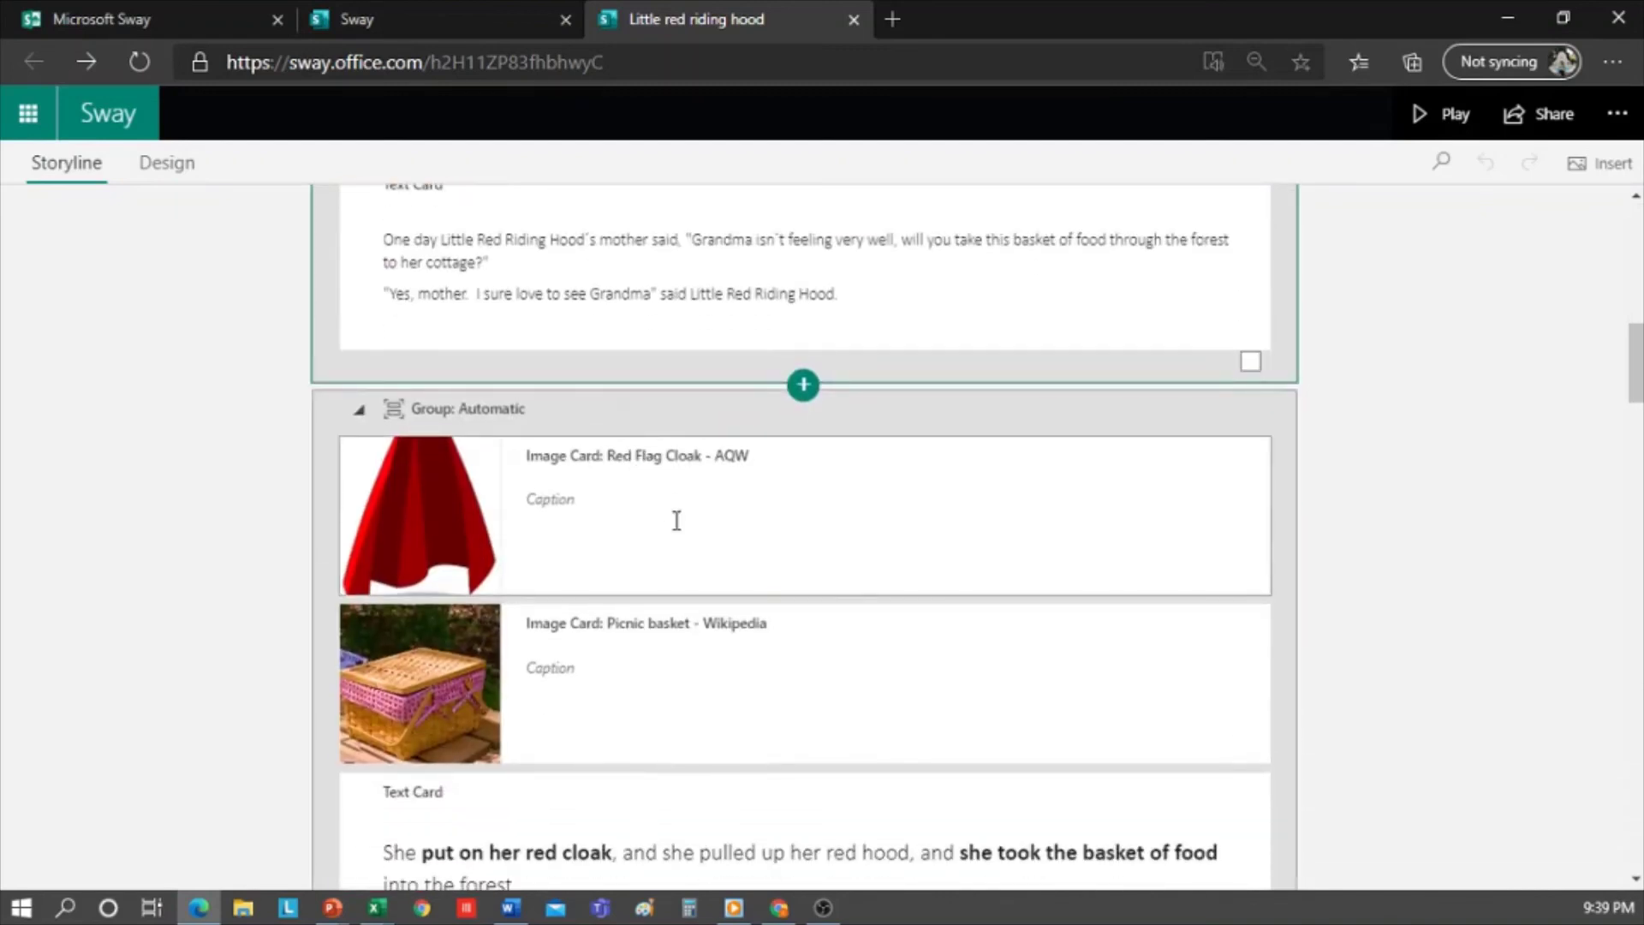
scroll(677, 520, "down", 10)
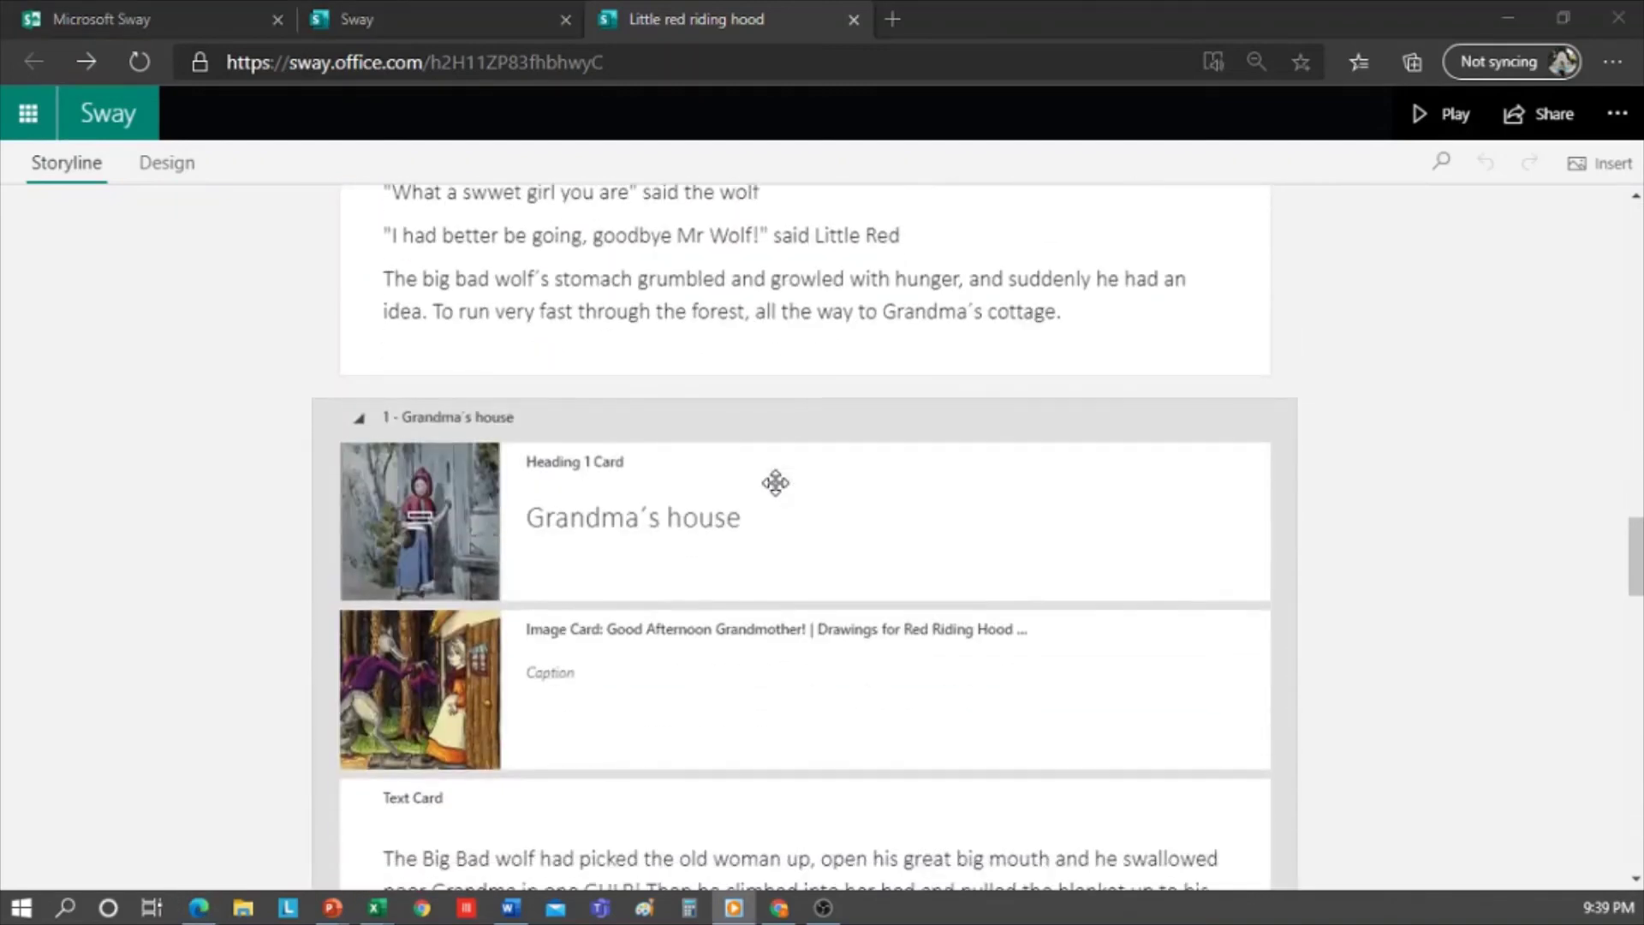
scroll(776, 483, "down", 10)
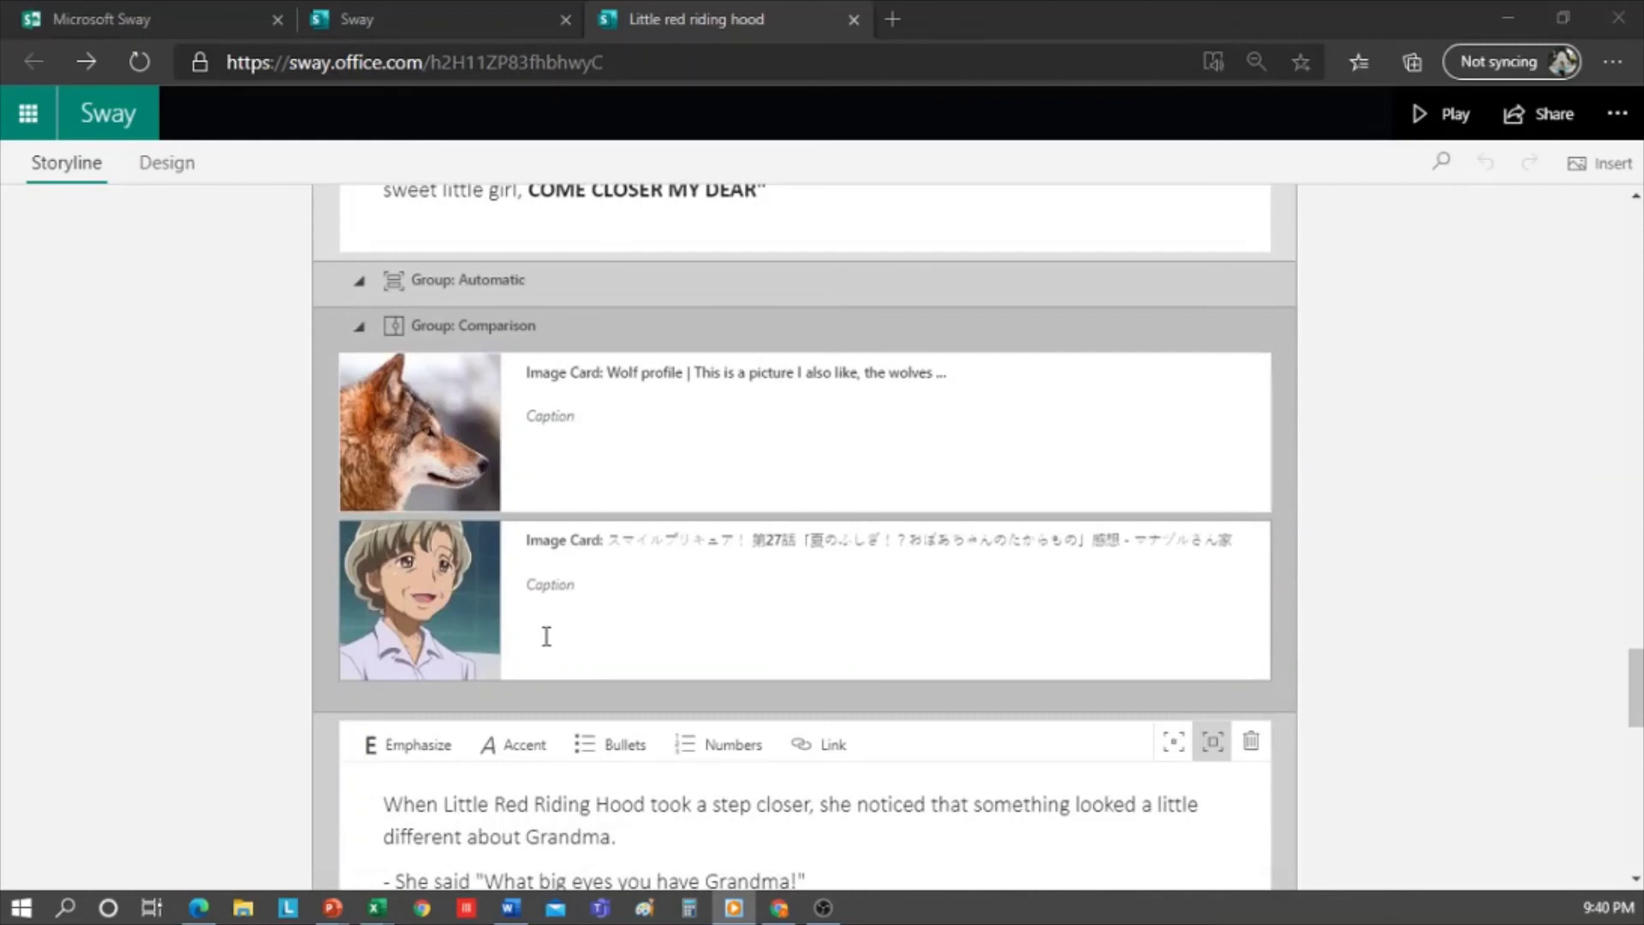
left_click(1436, 124)
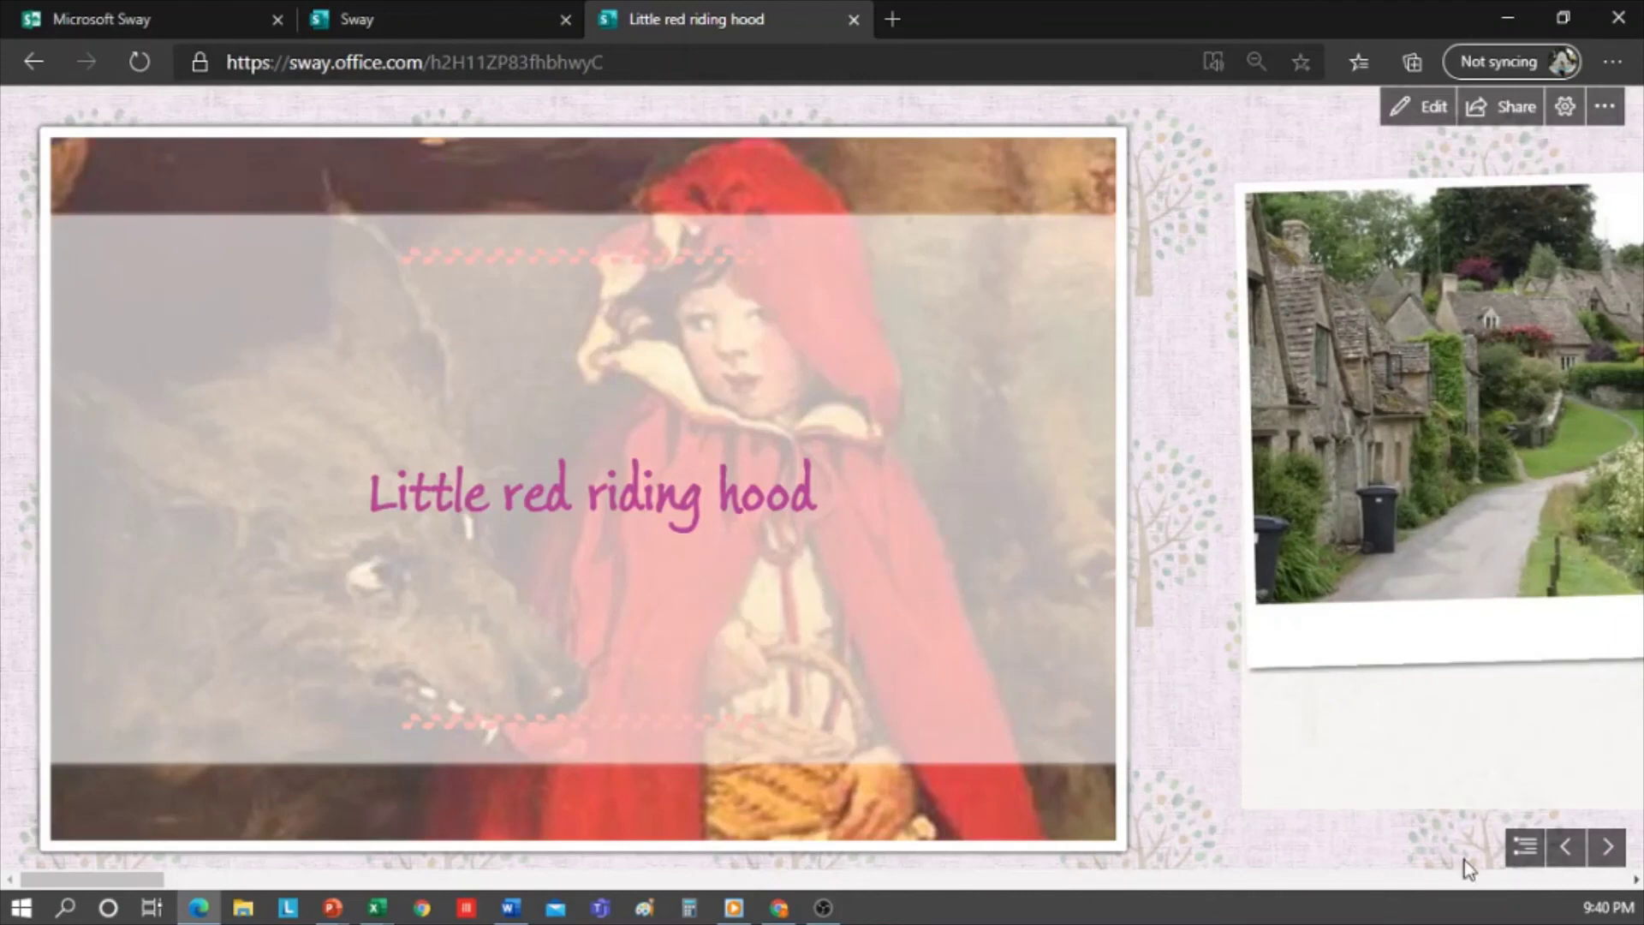
- Advance to the forest photo slide and swap the story text and photo to the front
left_click(1608, 850)
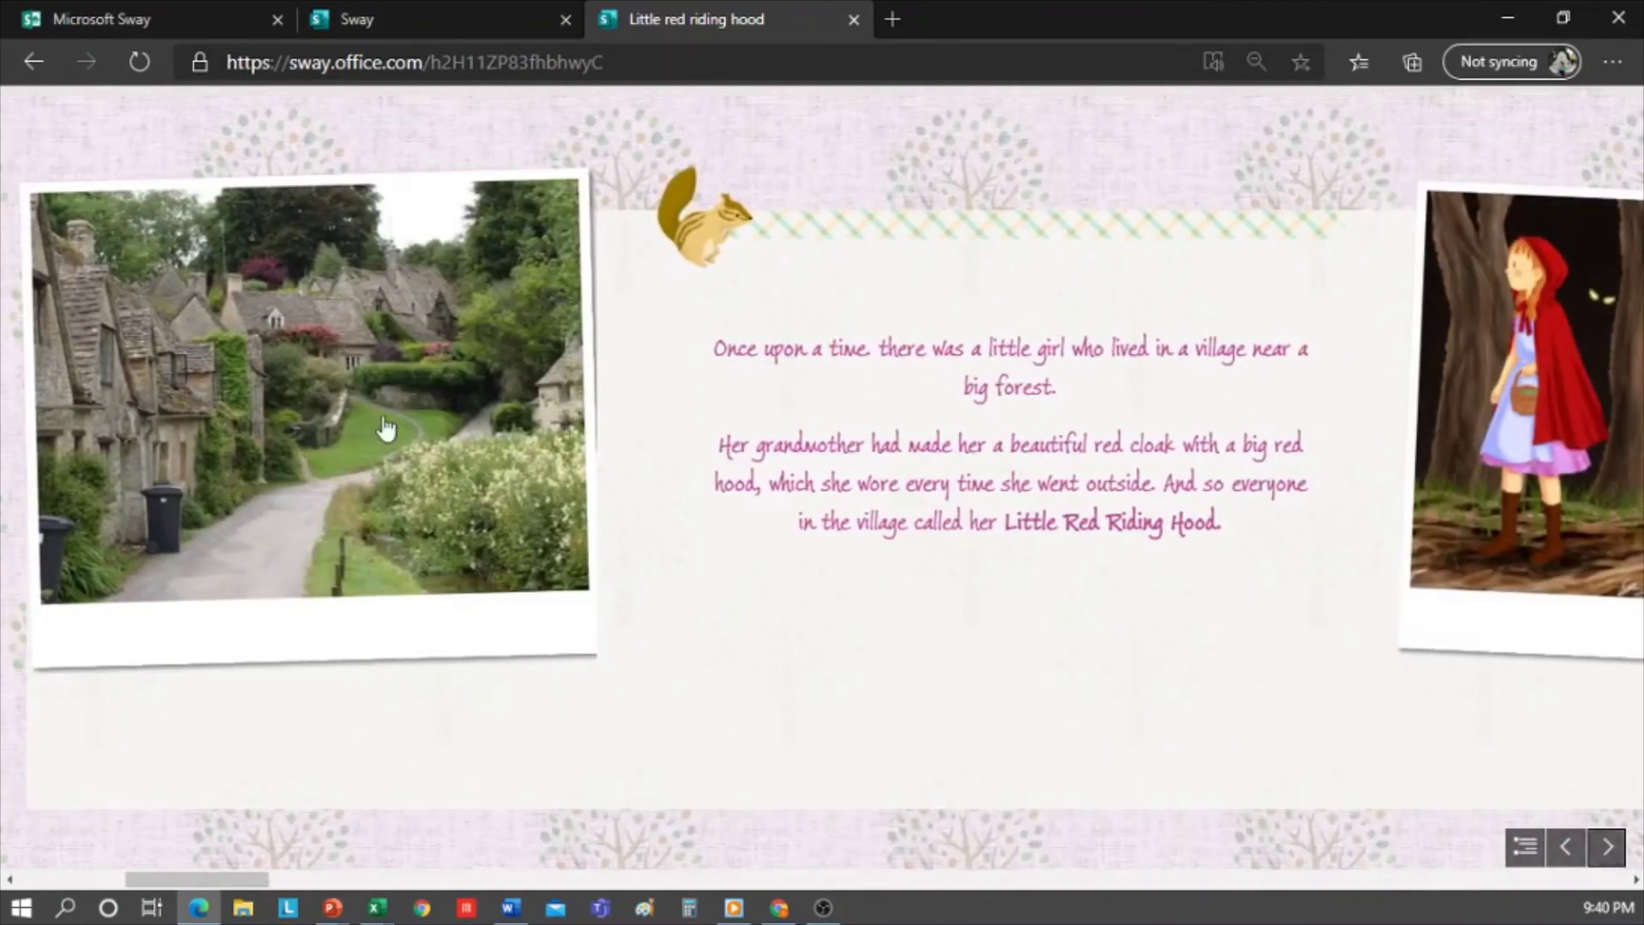
left_click(1606, 850)
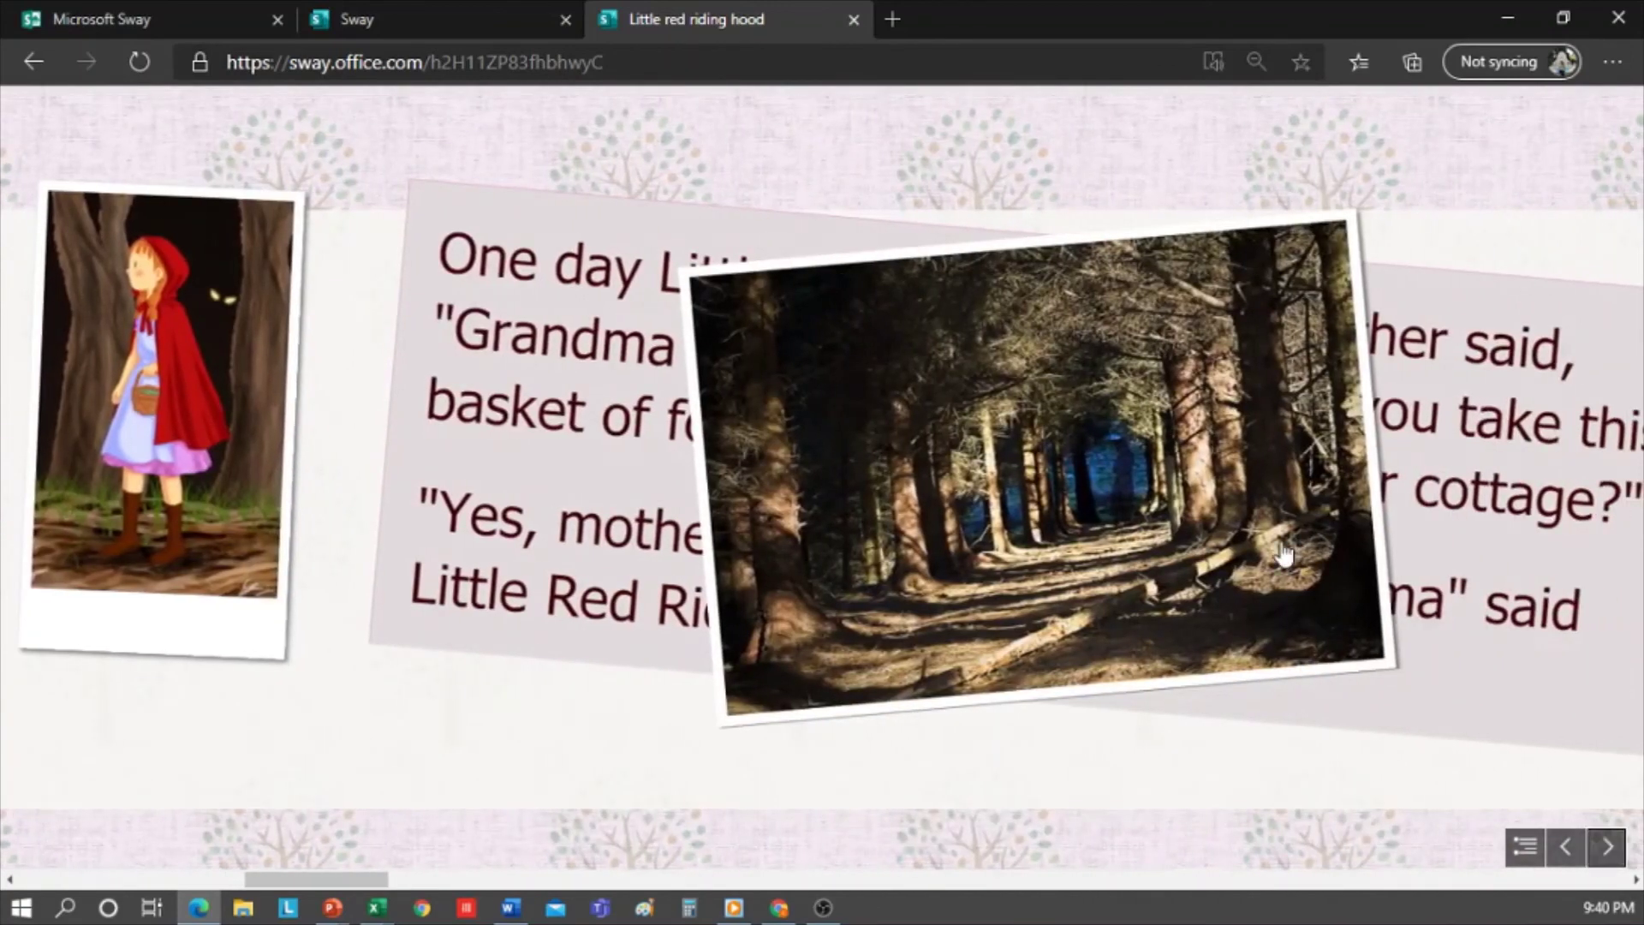
left_click(1168, 540)
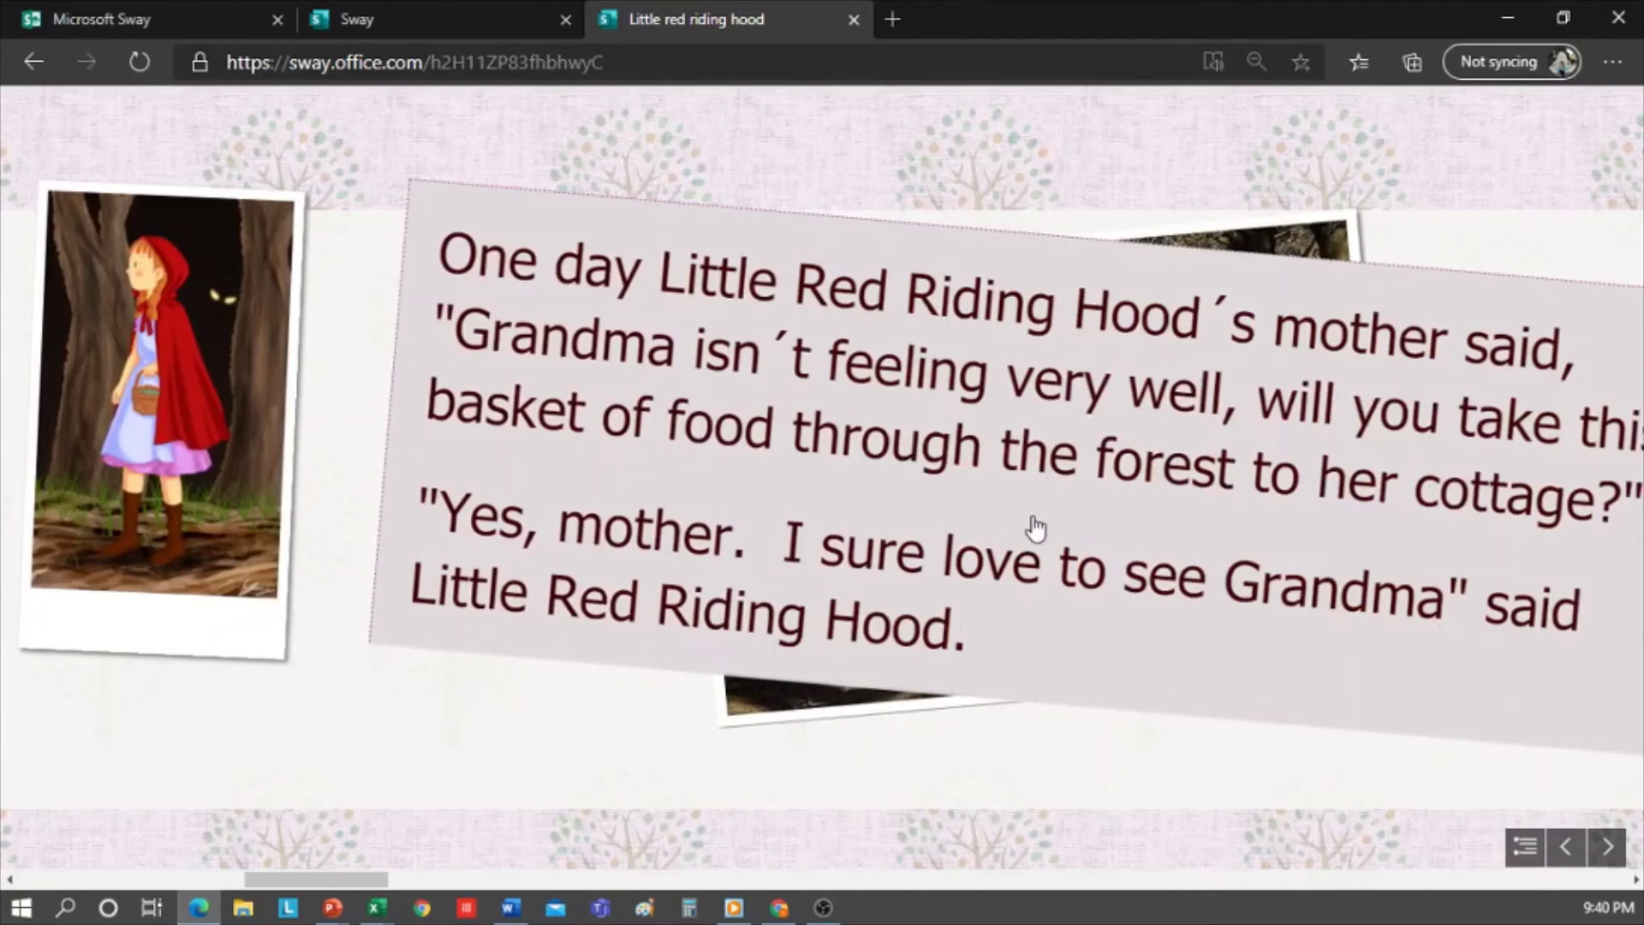
left_click(1036, 528)
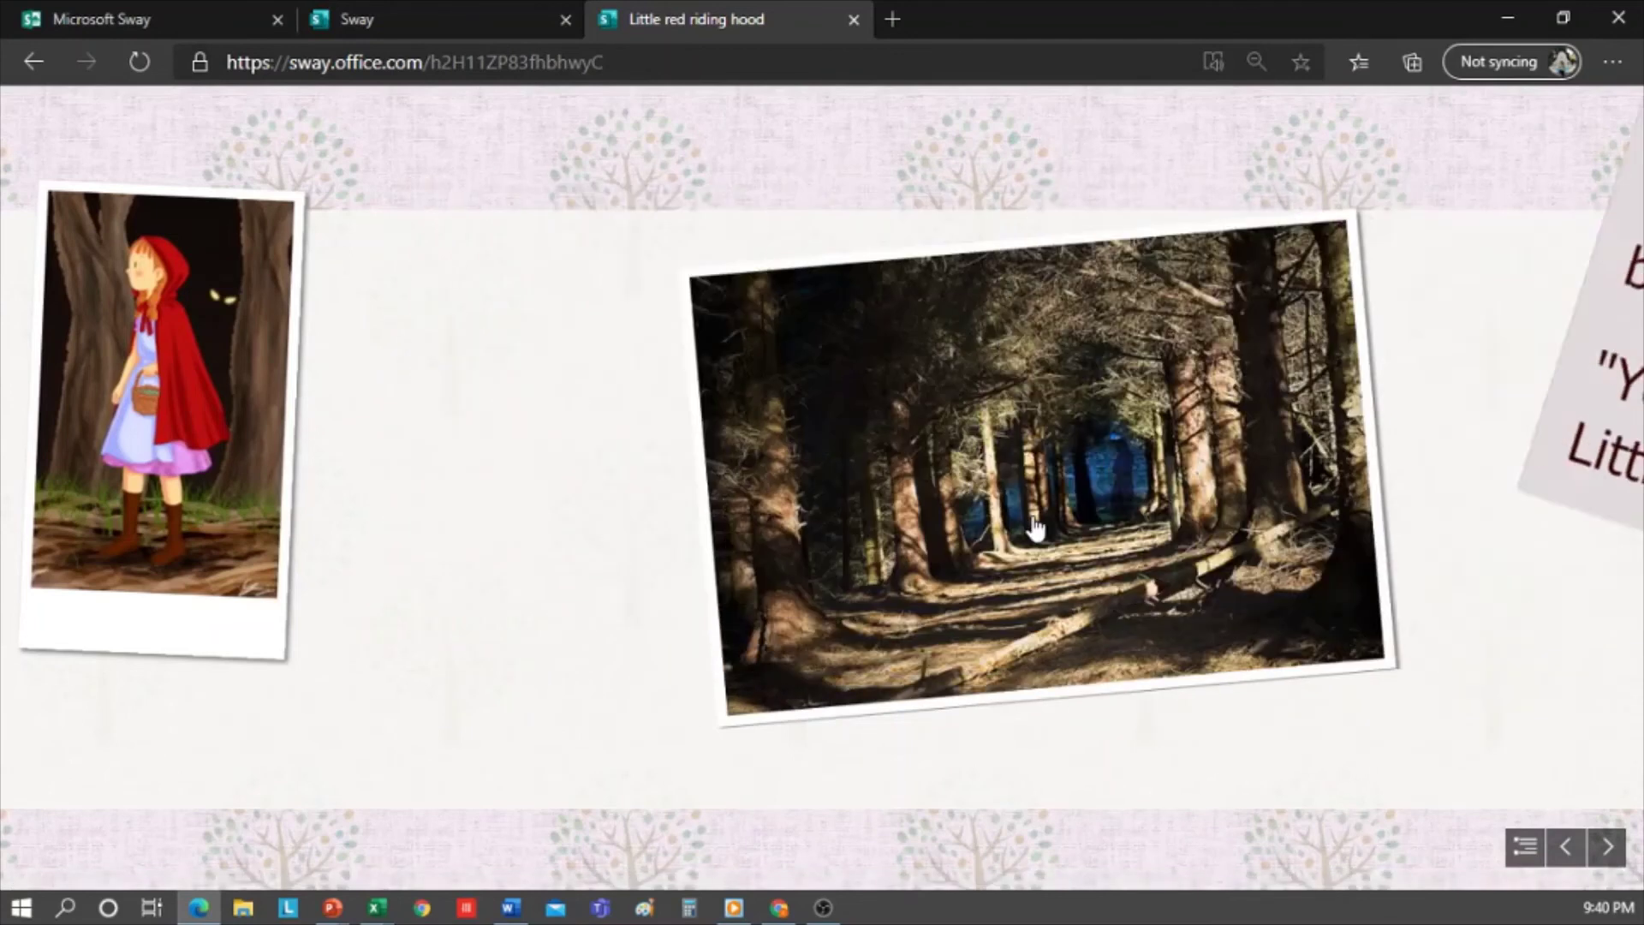
- Step through the Black Wolf and Grandma's house sections, then slide the wolf-grandma comparison divider
left_click(1607, 849)
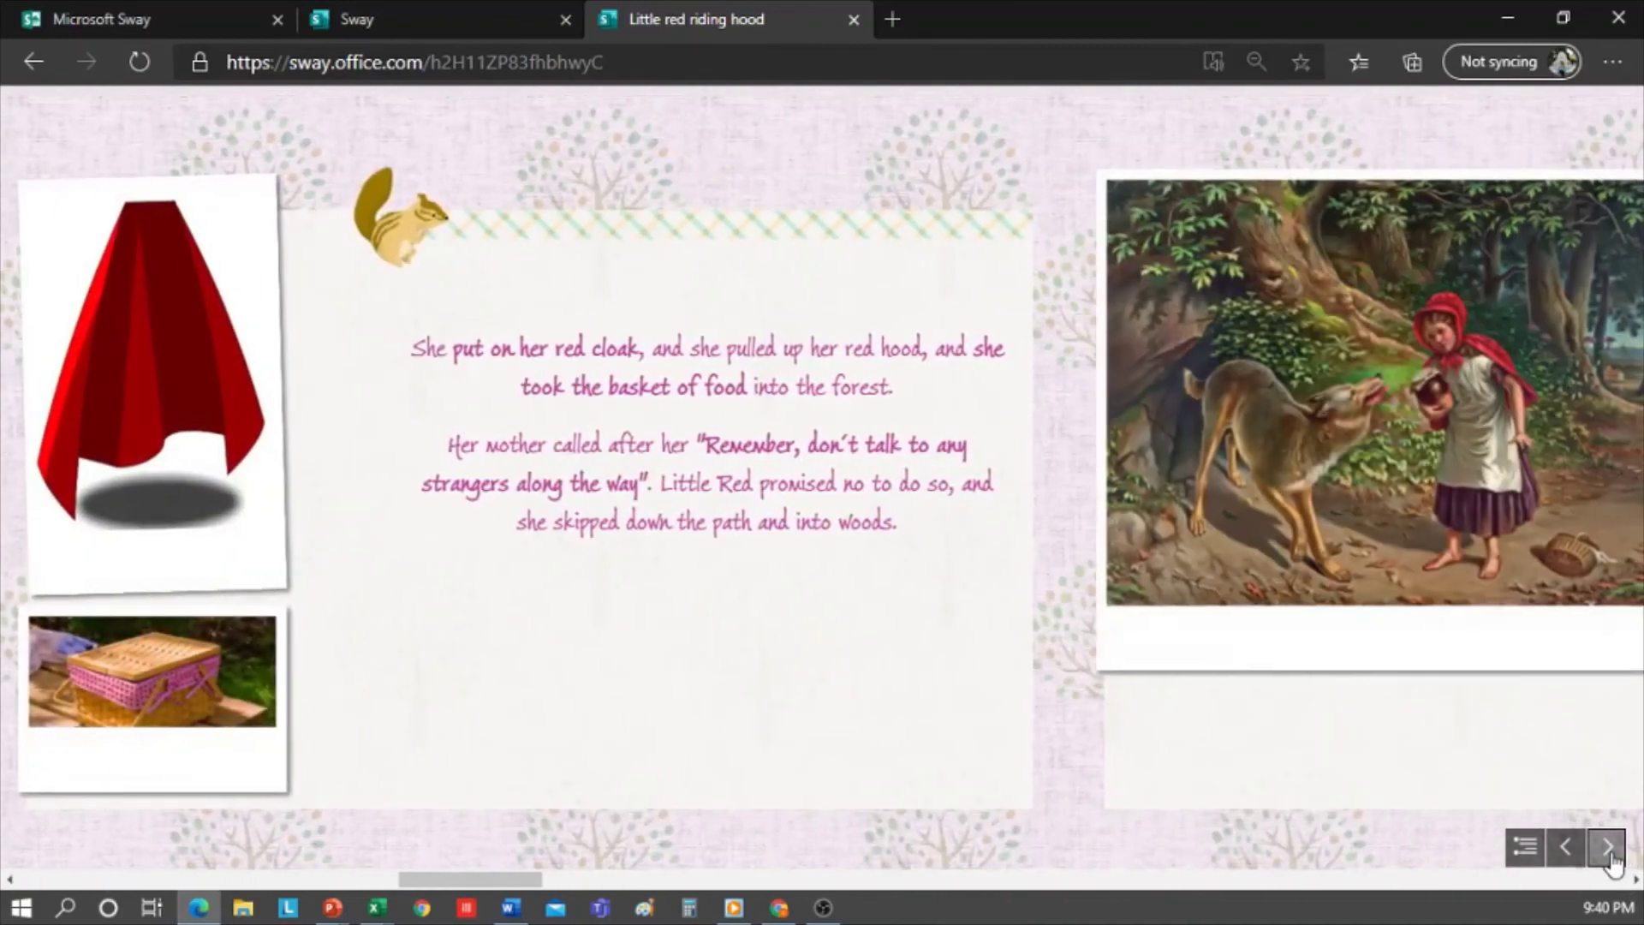
left_click(1608, 850)
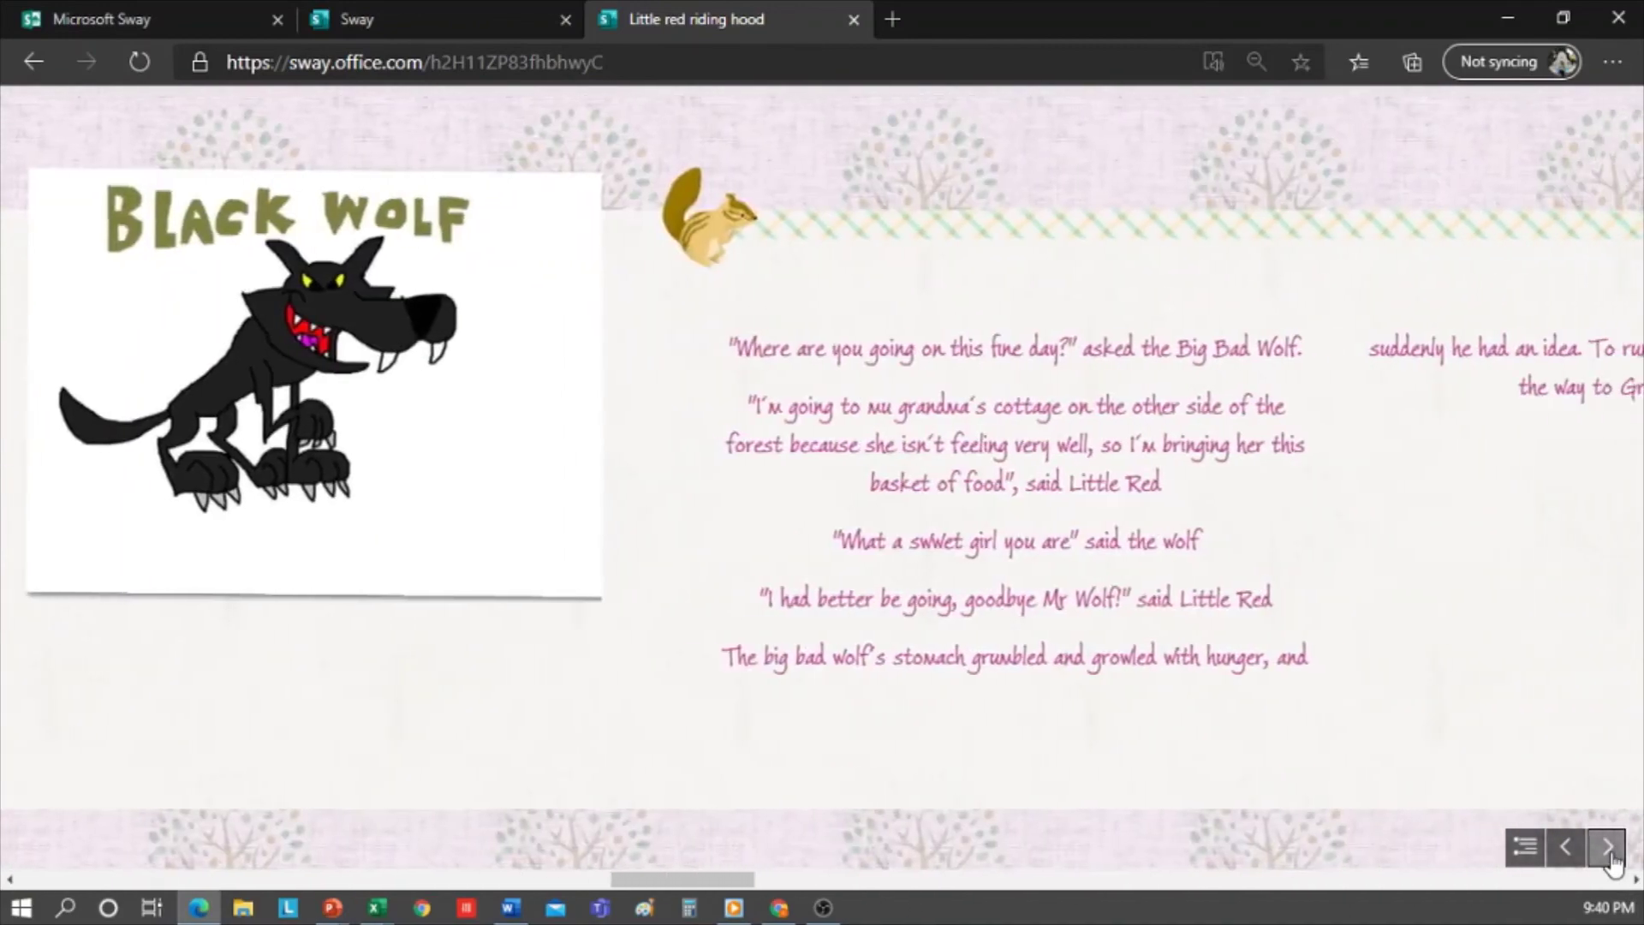
left_click(1608, 850)
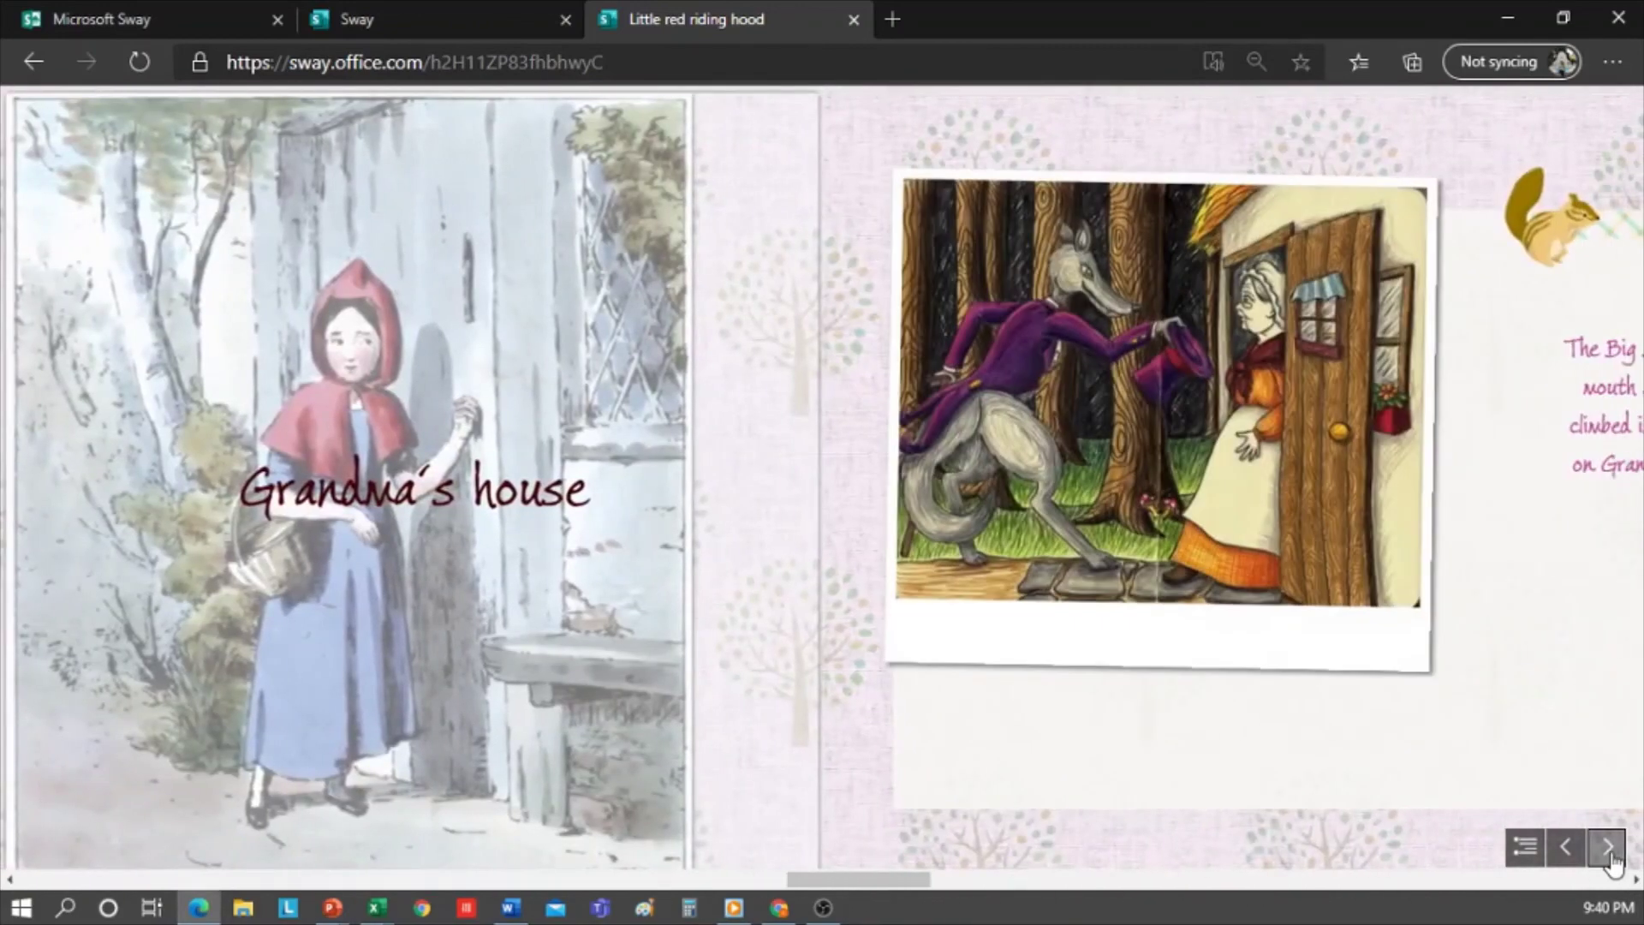
left_click(1610, 849)
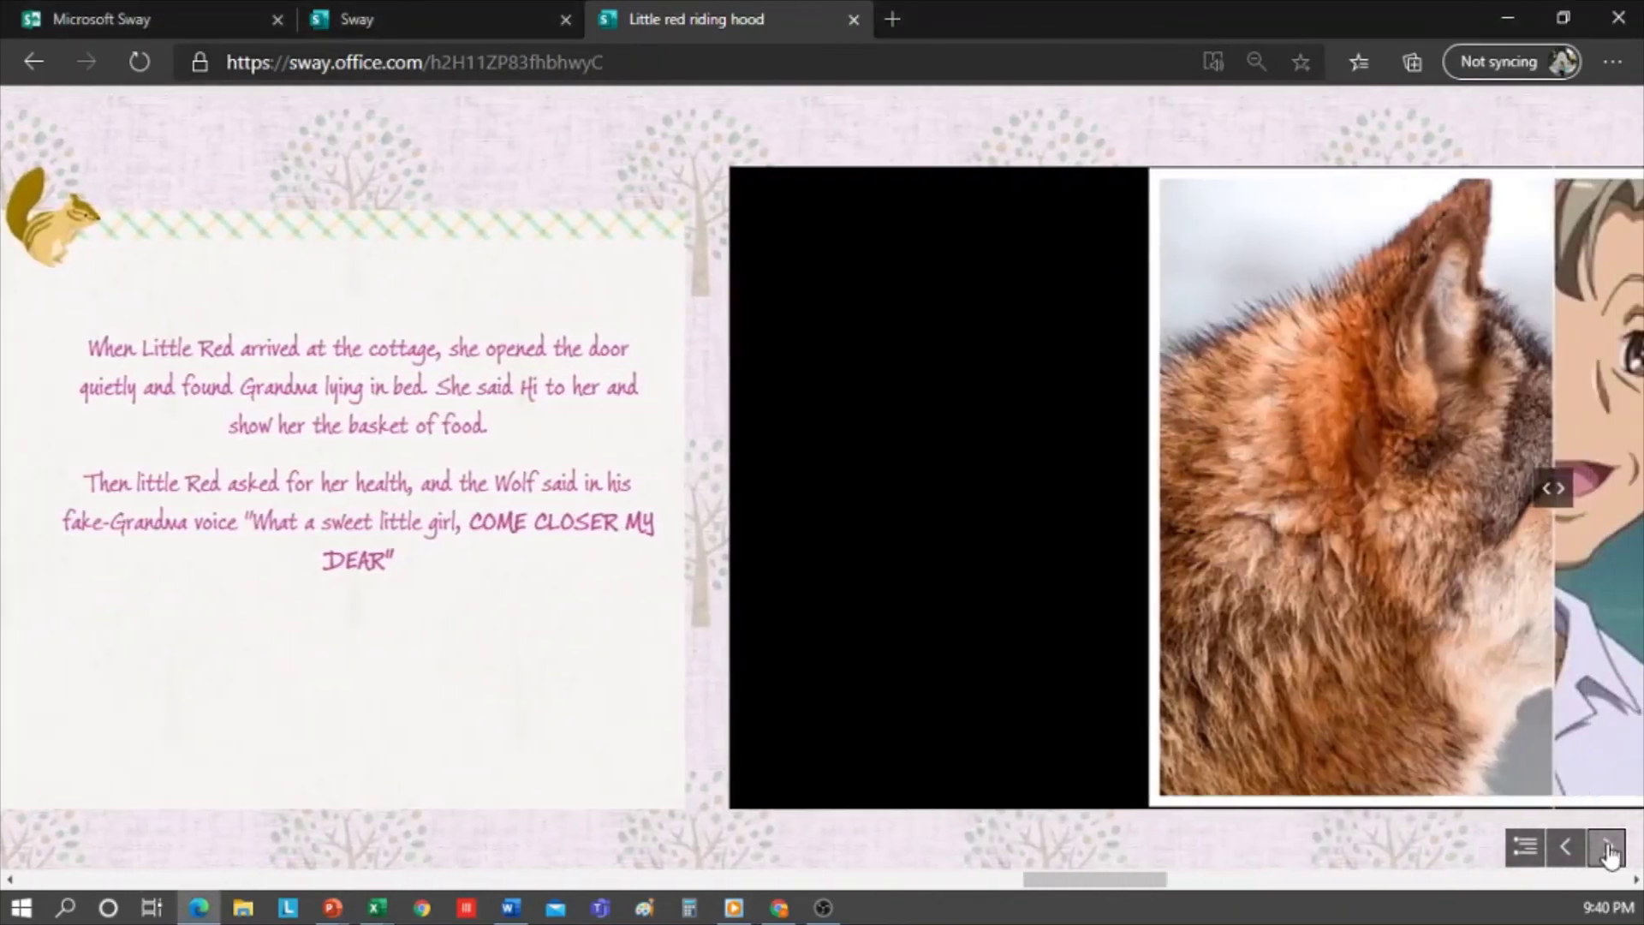
left_click(1609, 851)
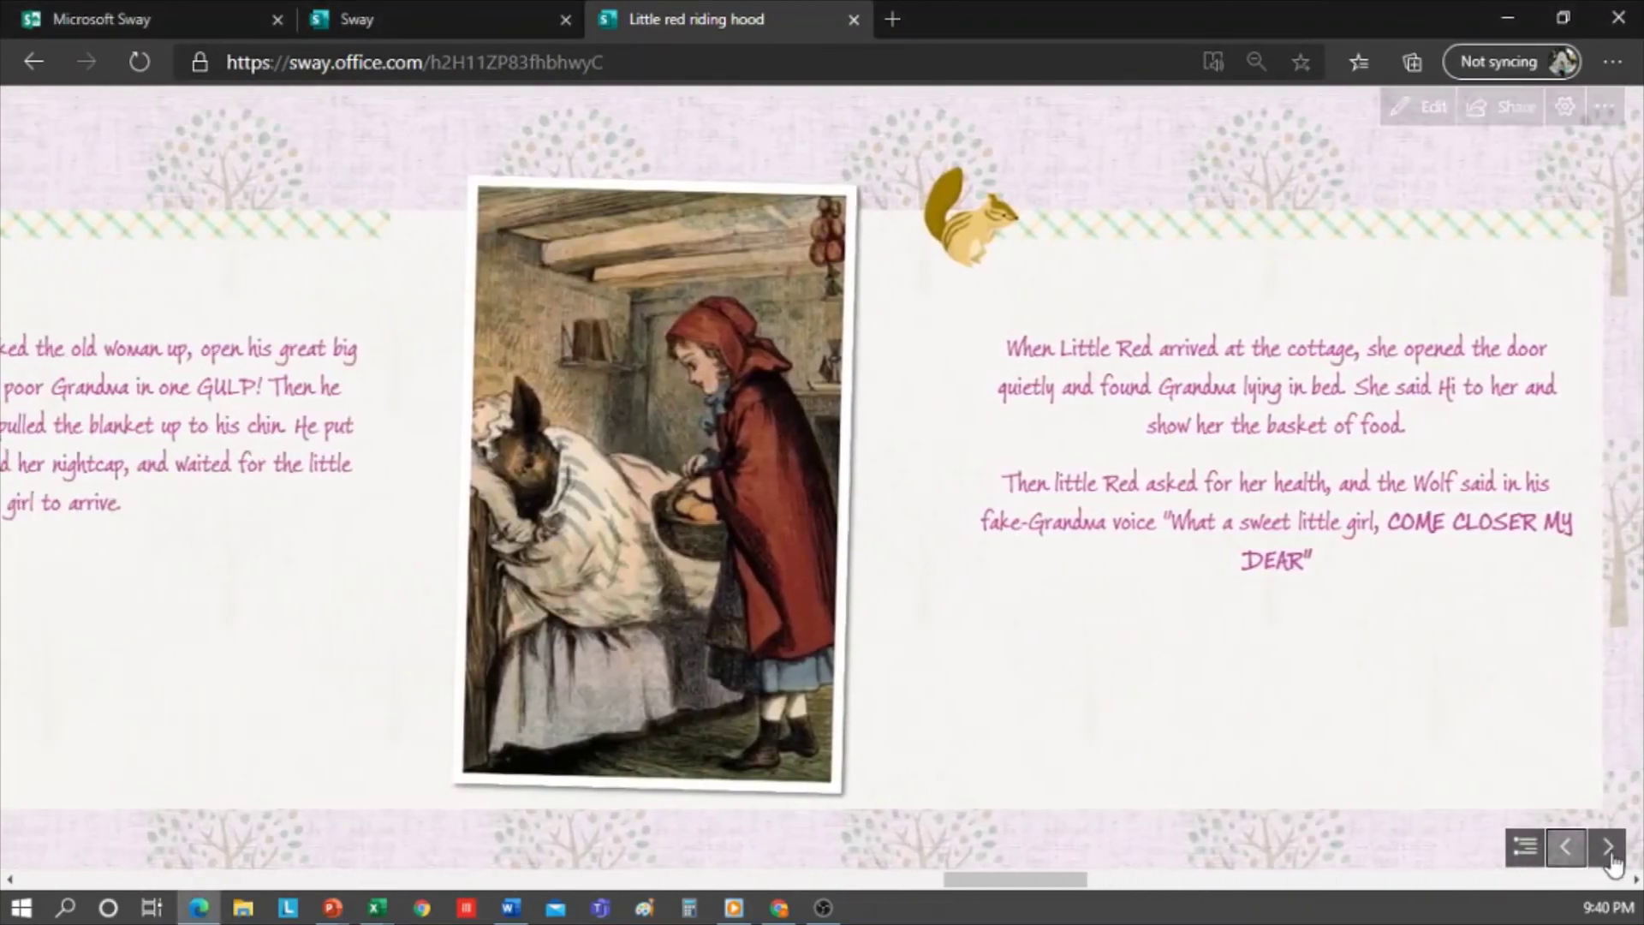
left_click(1610, 849)
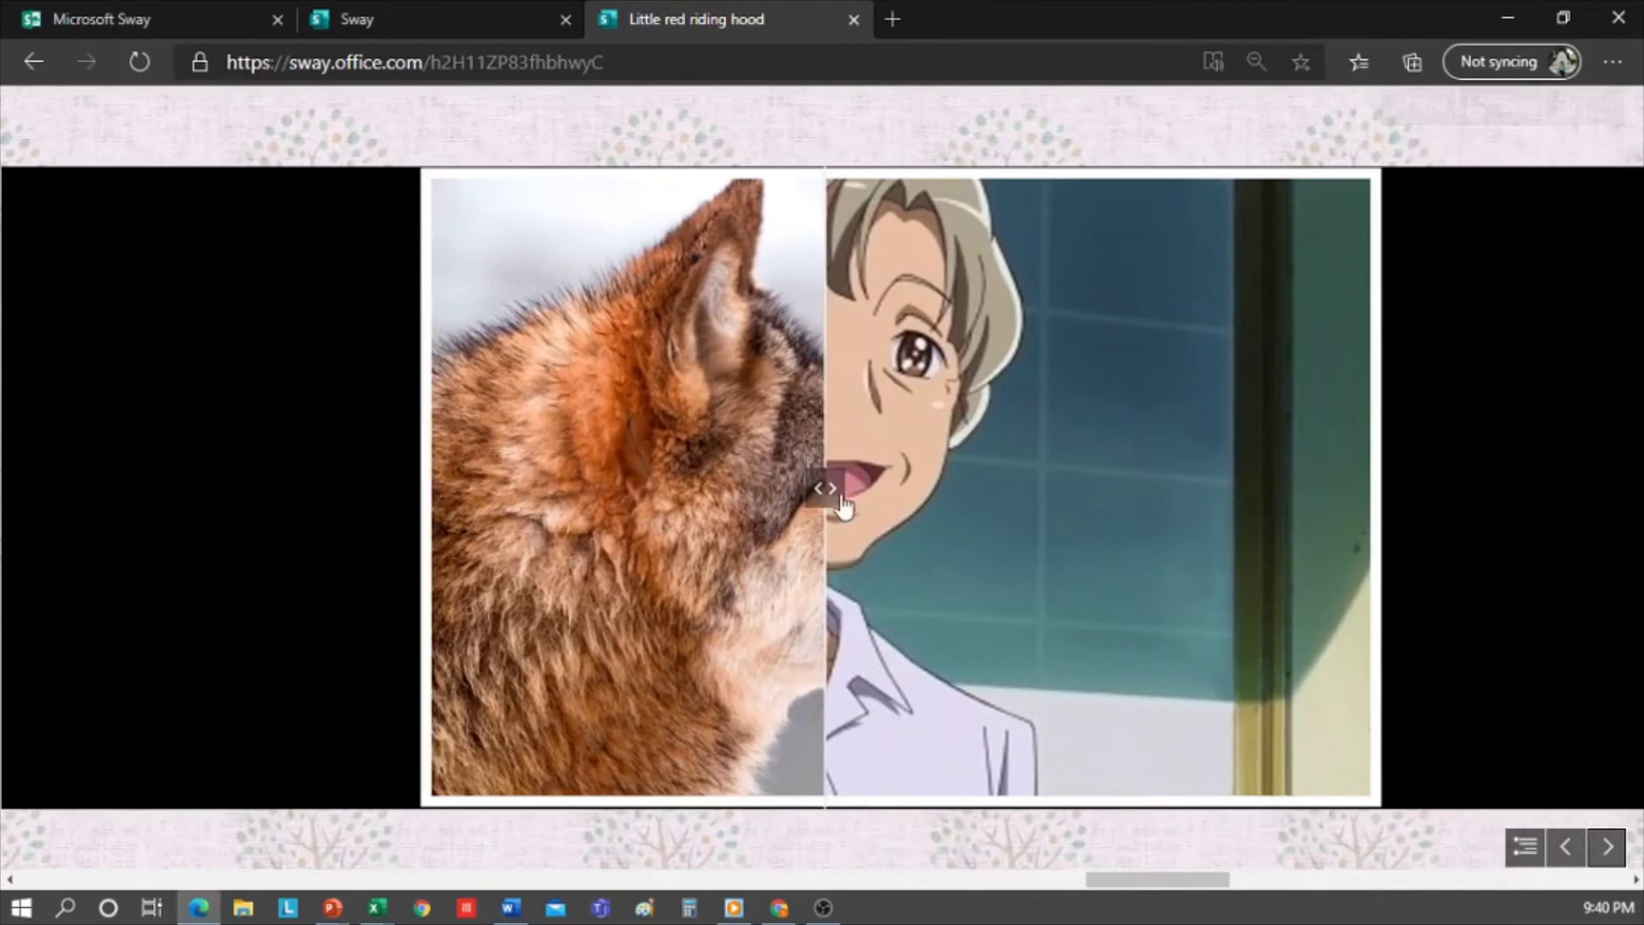
left_click_drag(843, 505, 1255, 509)
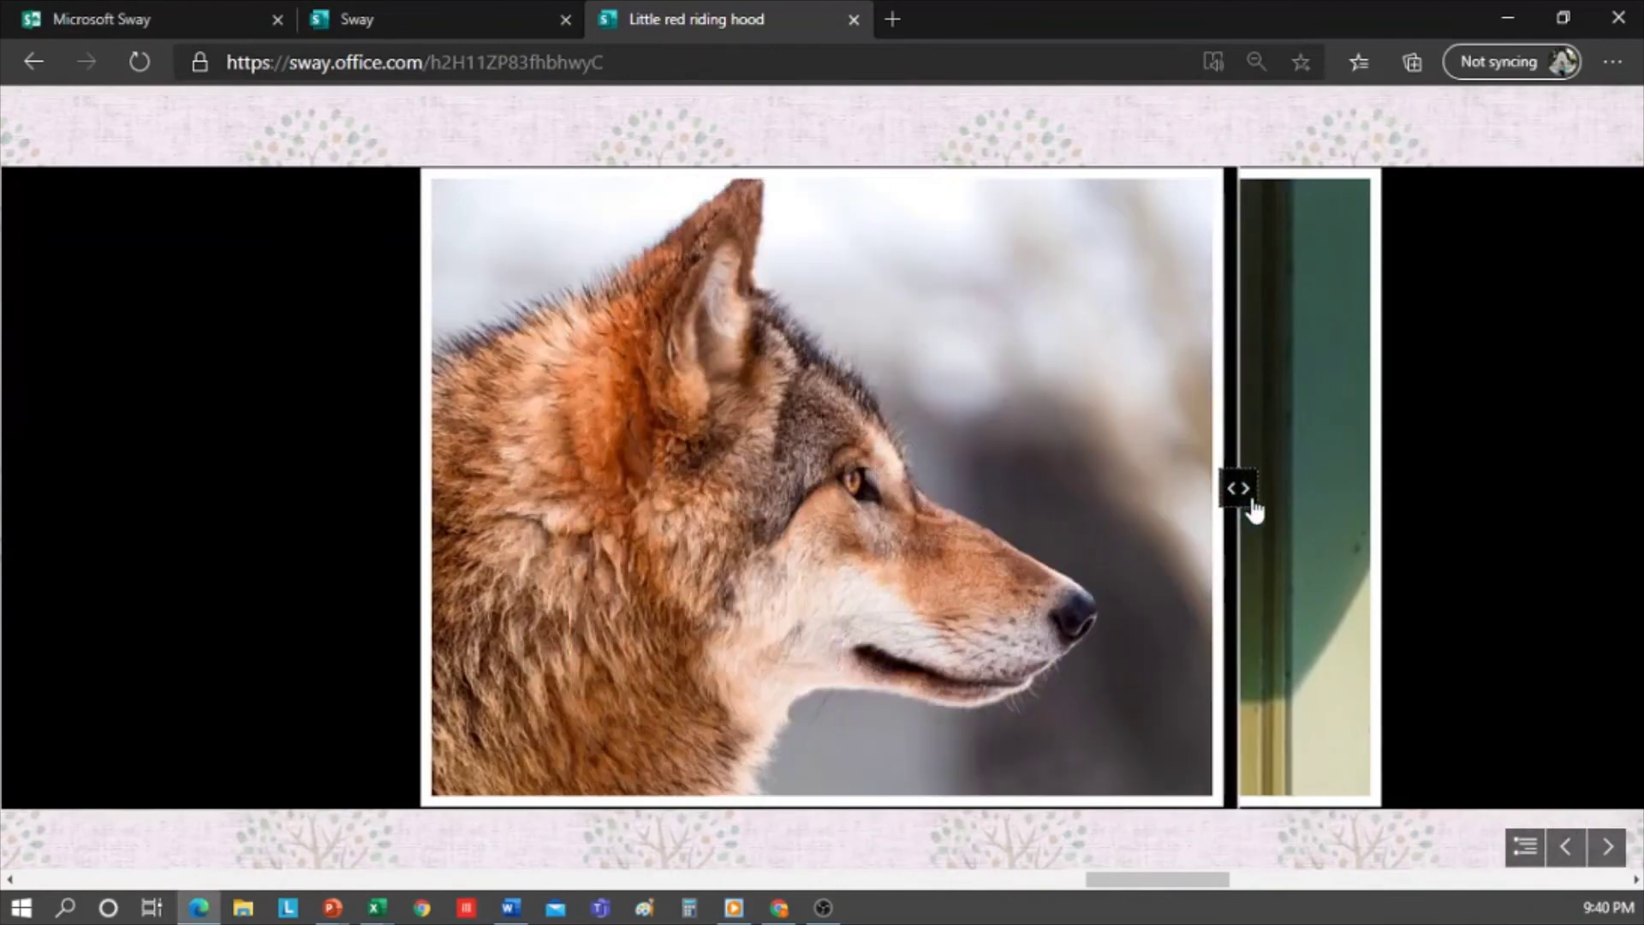
- Advance past the Big Bad Wolf and woodsman slides to the Made with Microsoft Sway panel
left_click(1610, 852)
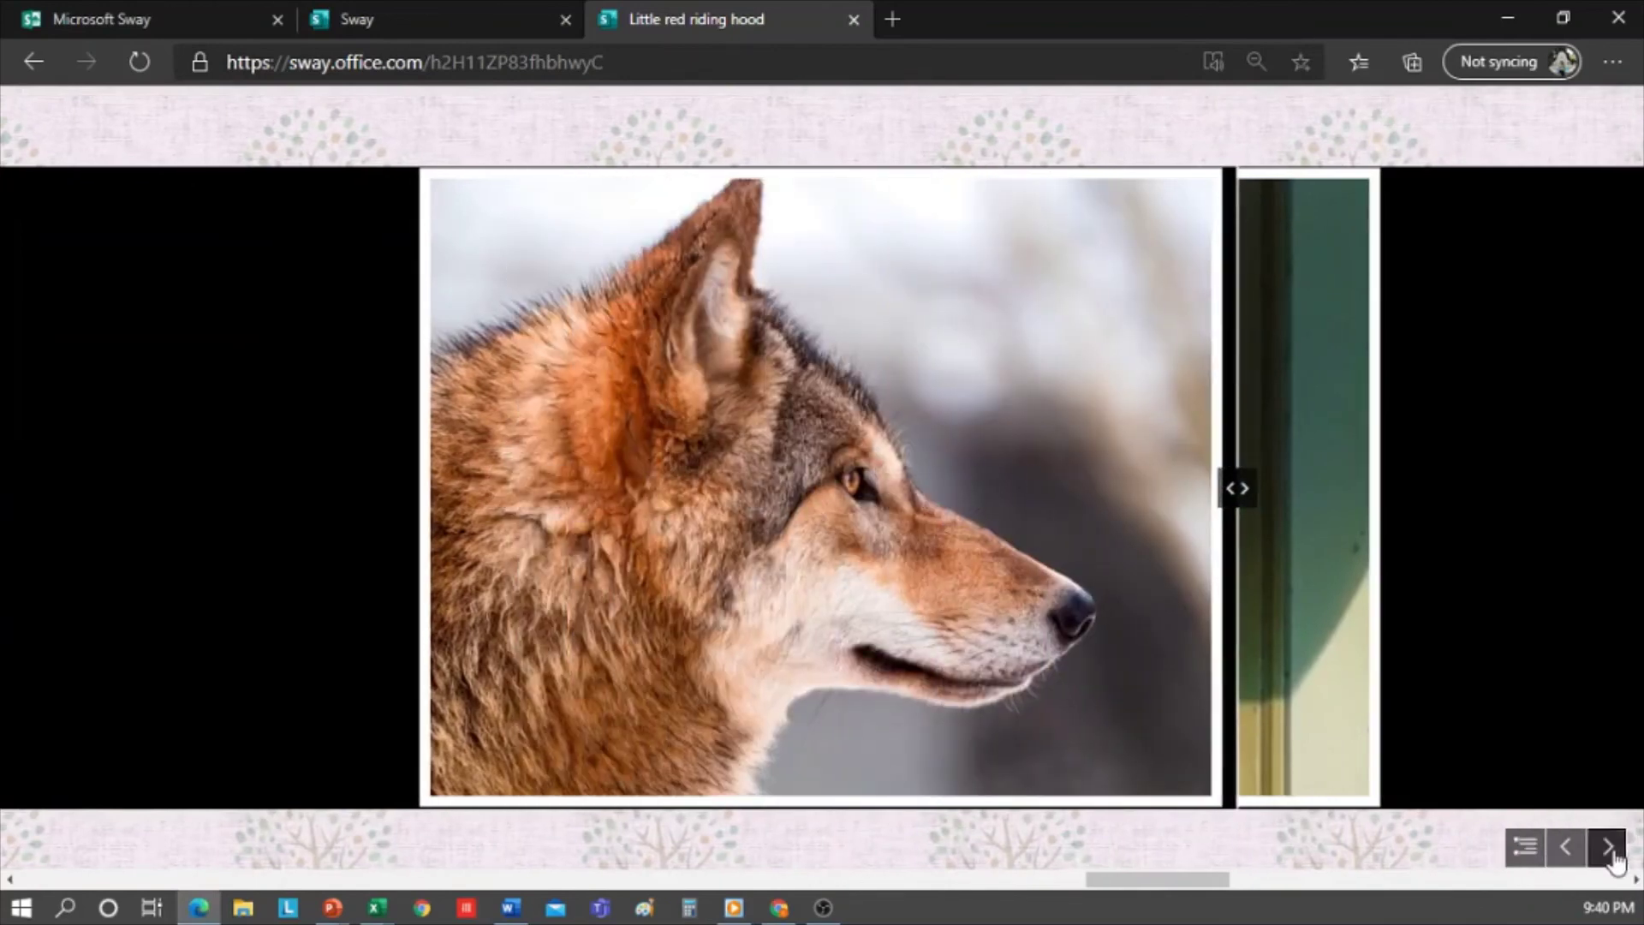
left_click(1610, 853)
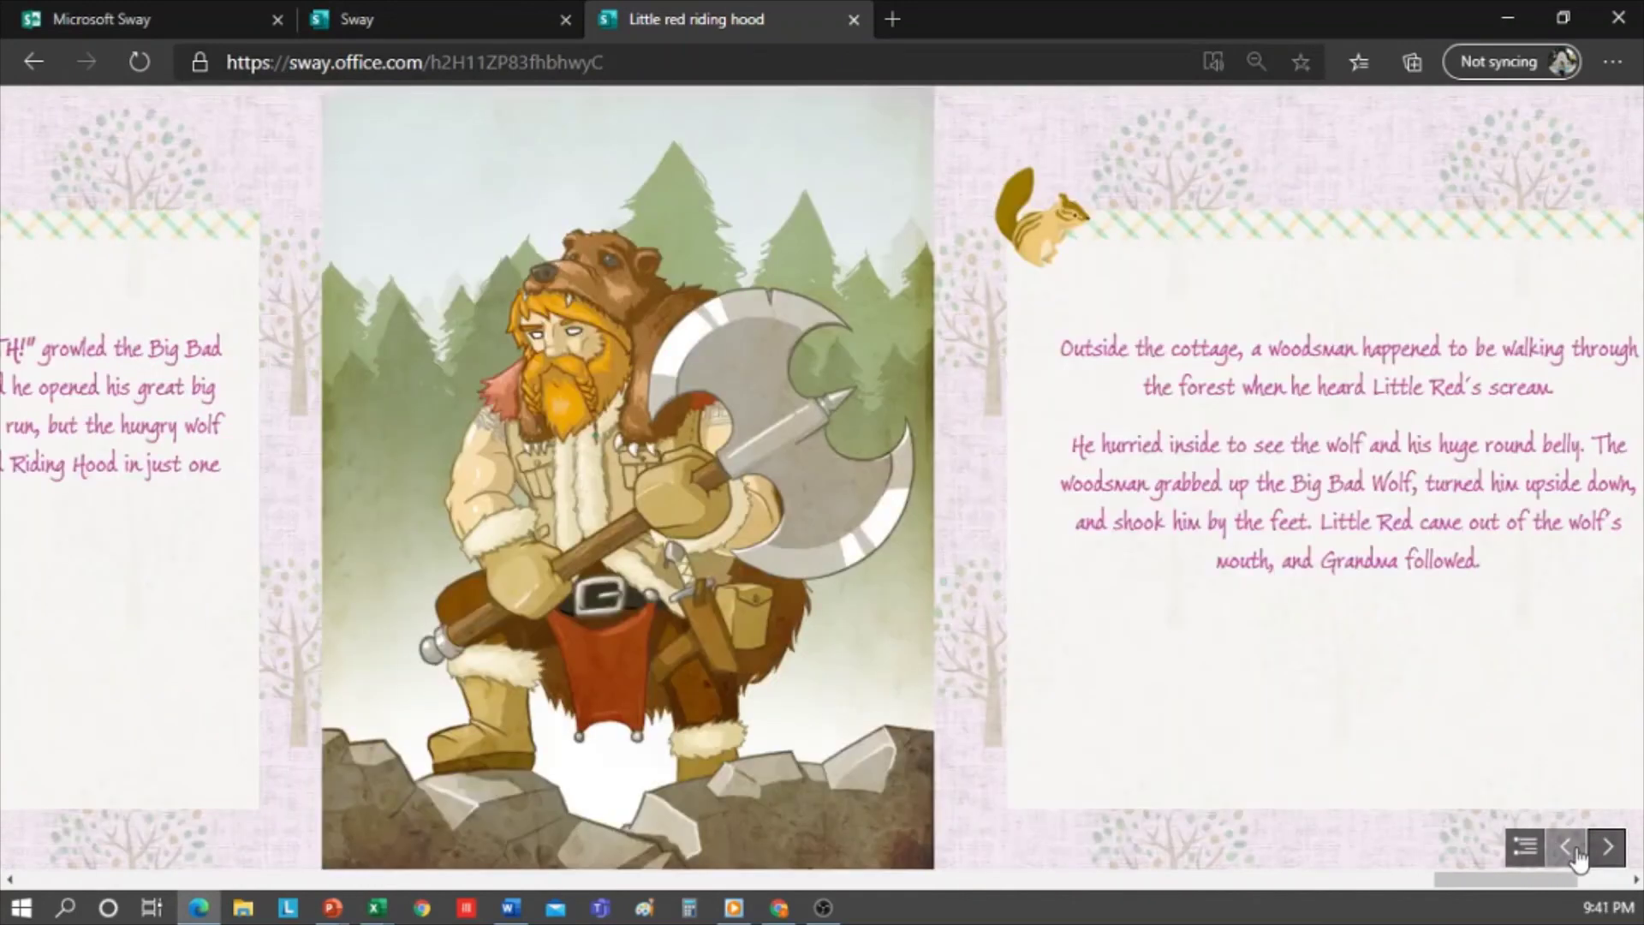
left_click(1608, 849)
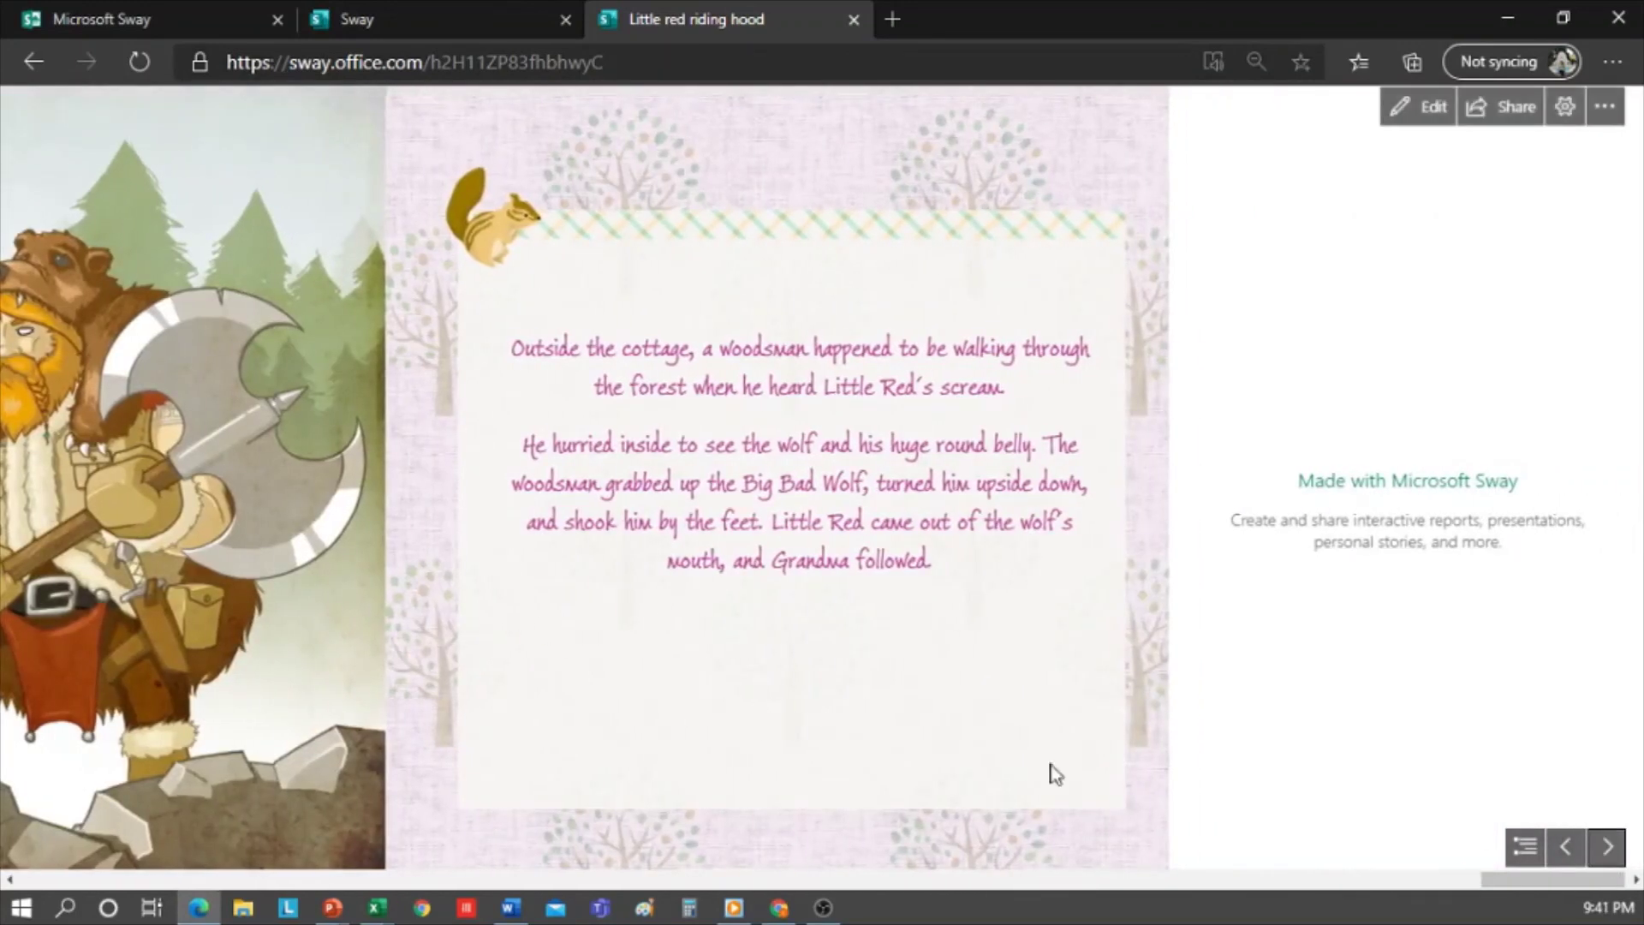
- Go back and view the woodsman and wolf-and-Red pictures full screen, closing each
left_click(1566, 848)
left_click(942, 445)
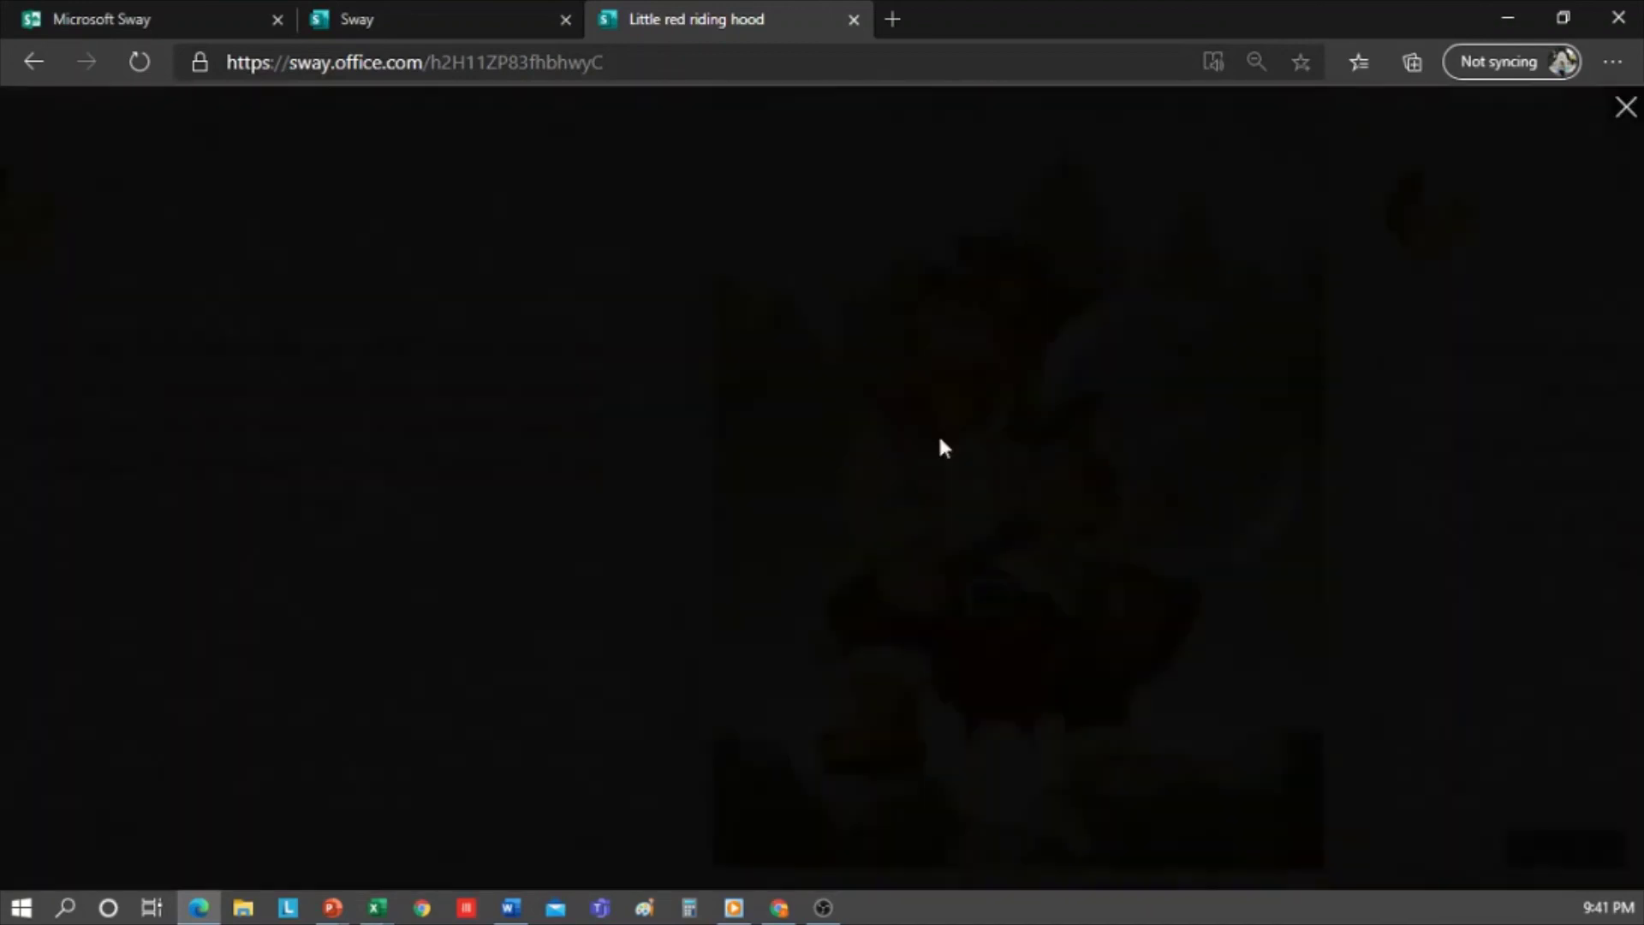
left_click(1626, 107)
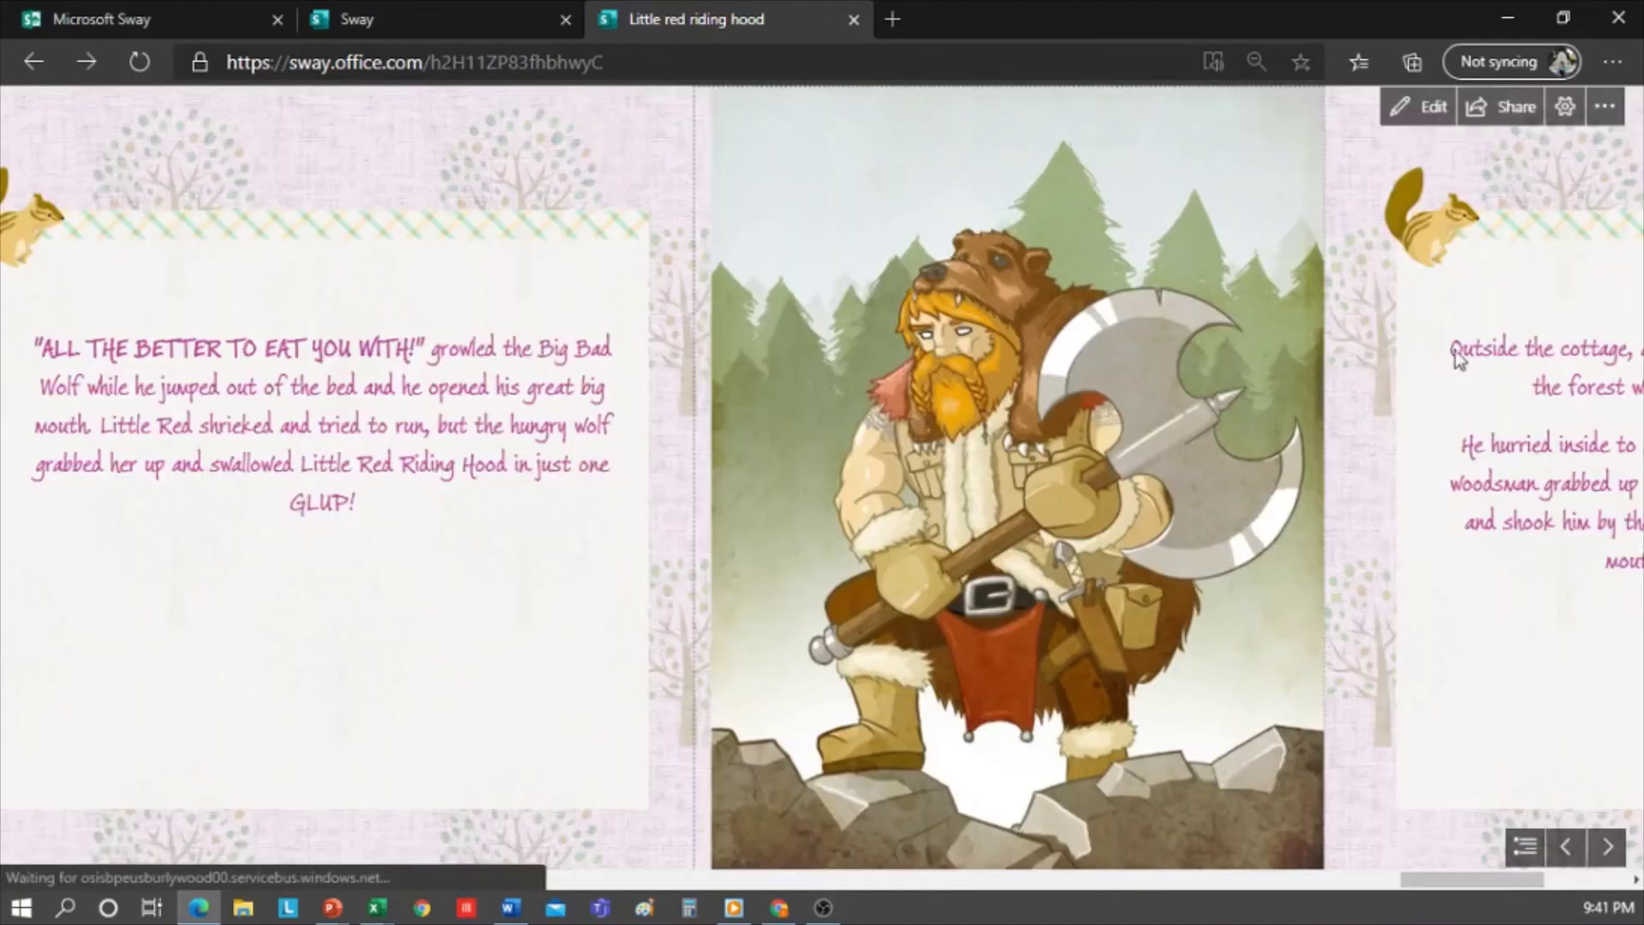
left_click(1567, 848)
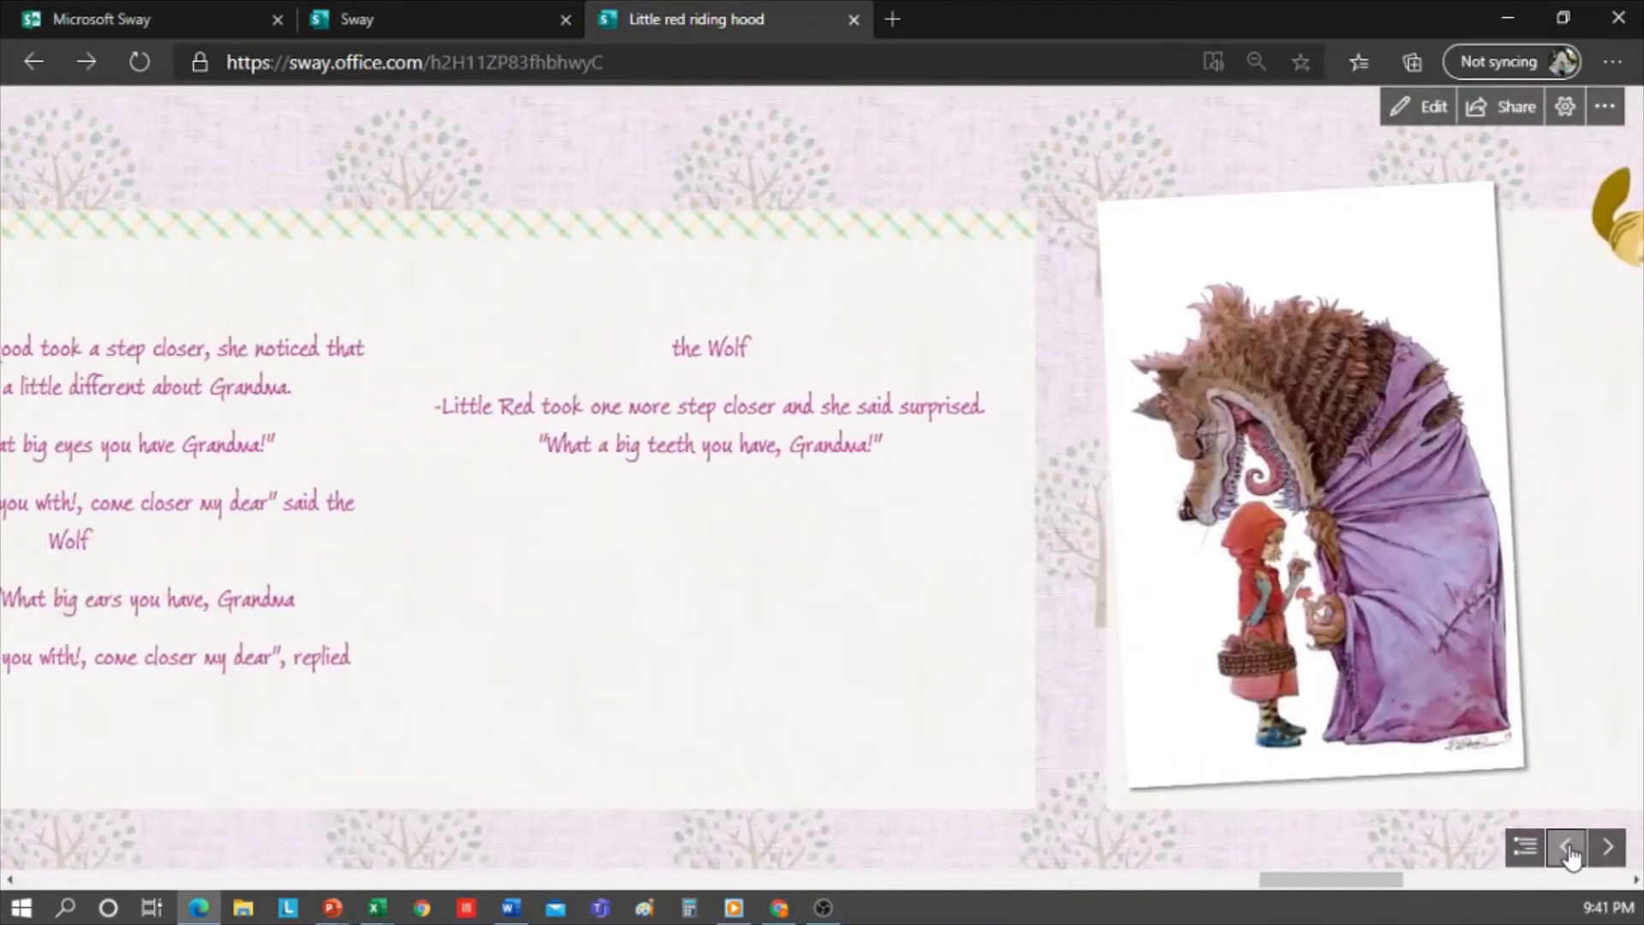
left_click(1437, 481)
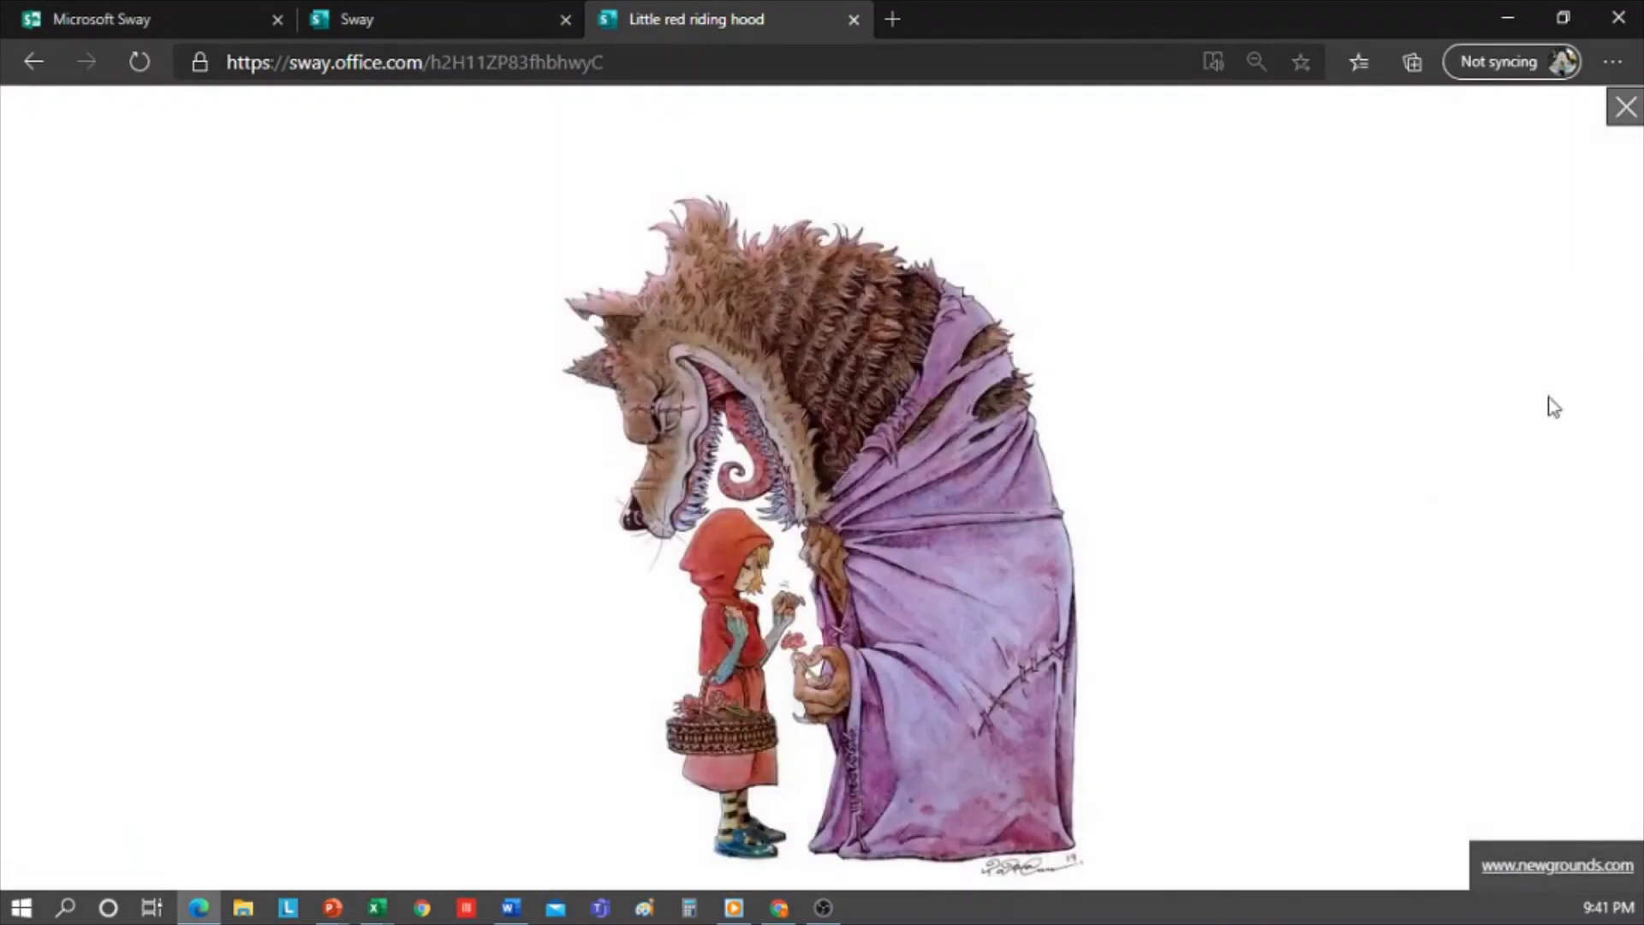
left_click(1626, 107)
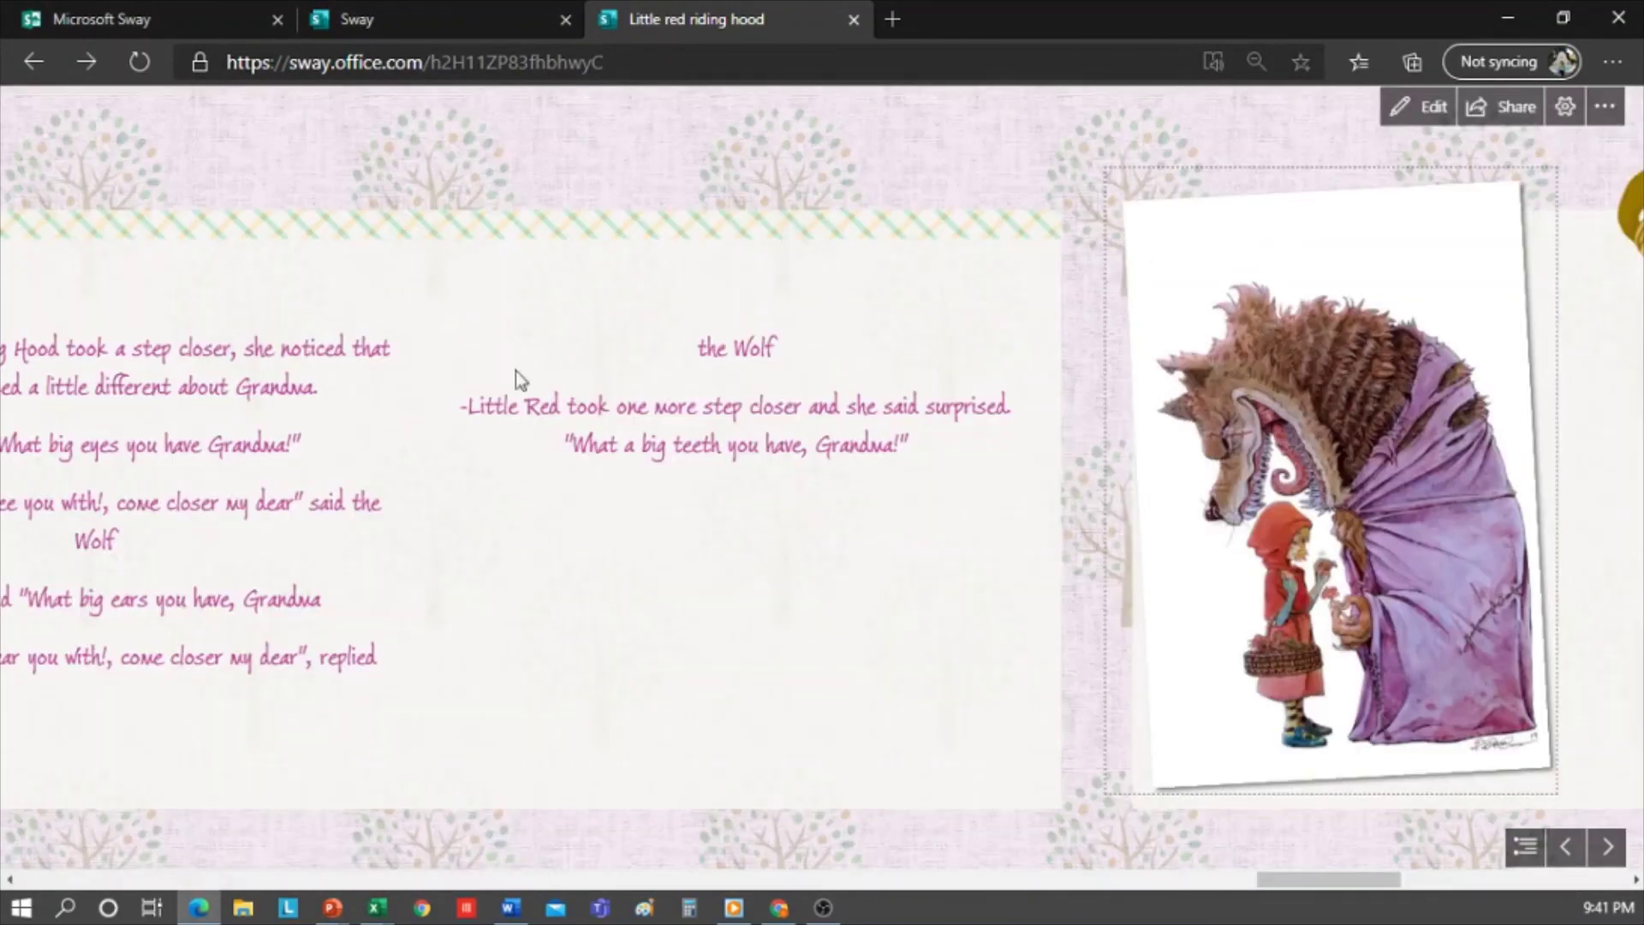